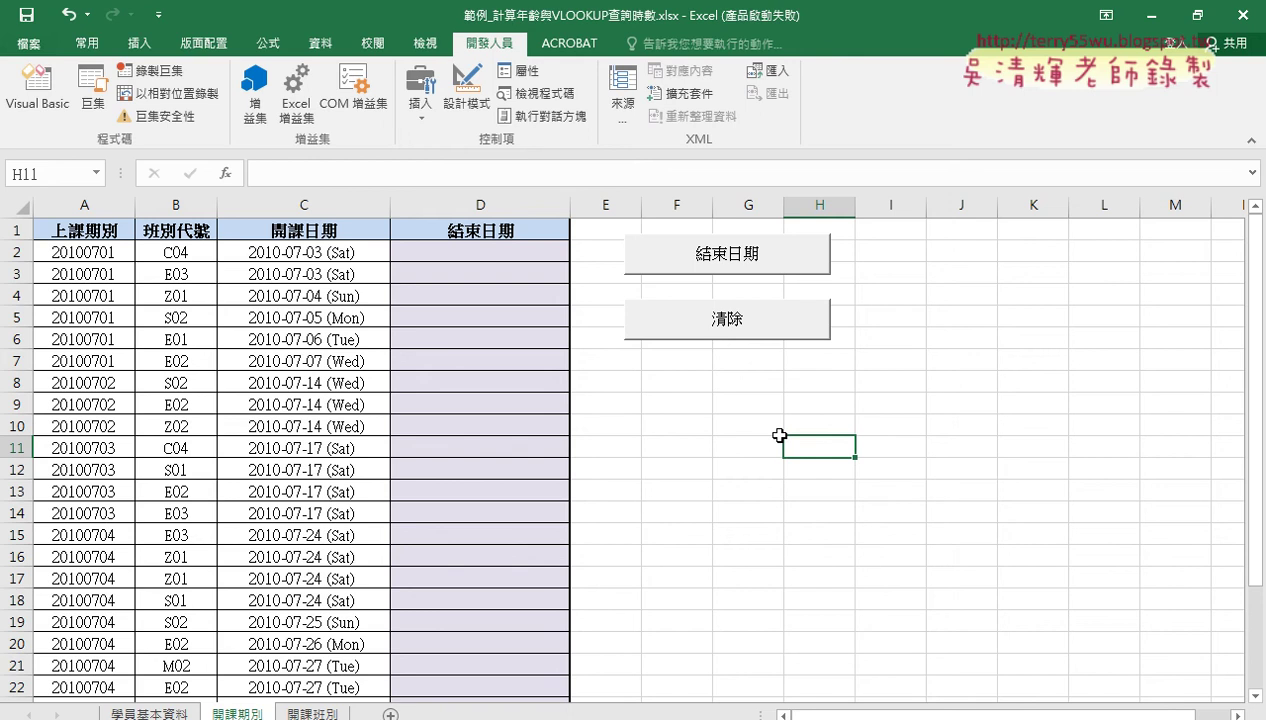
- Fill column D with end dates using the 結束日期 button, then open Module1 in the VBA editor
{"action": "left_click", "coordinate": [714, 258]}
{"action": "left_click", "coordinate": [716, 316]}
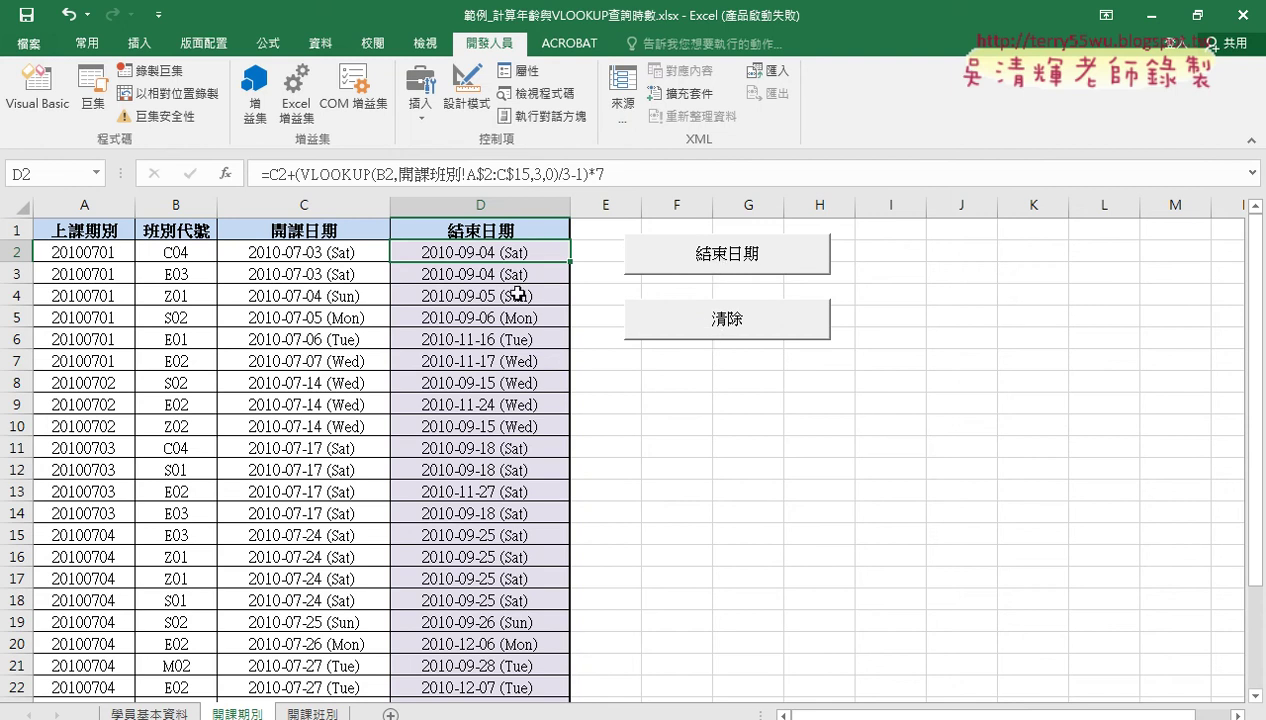
{"action": "left_click", "coordinate": [52, 112]}
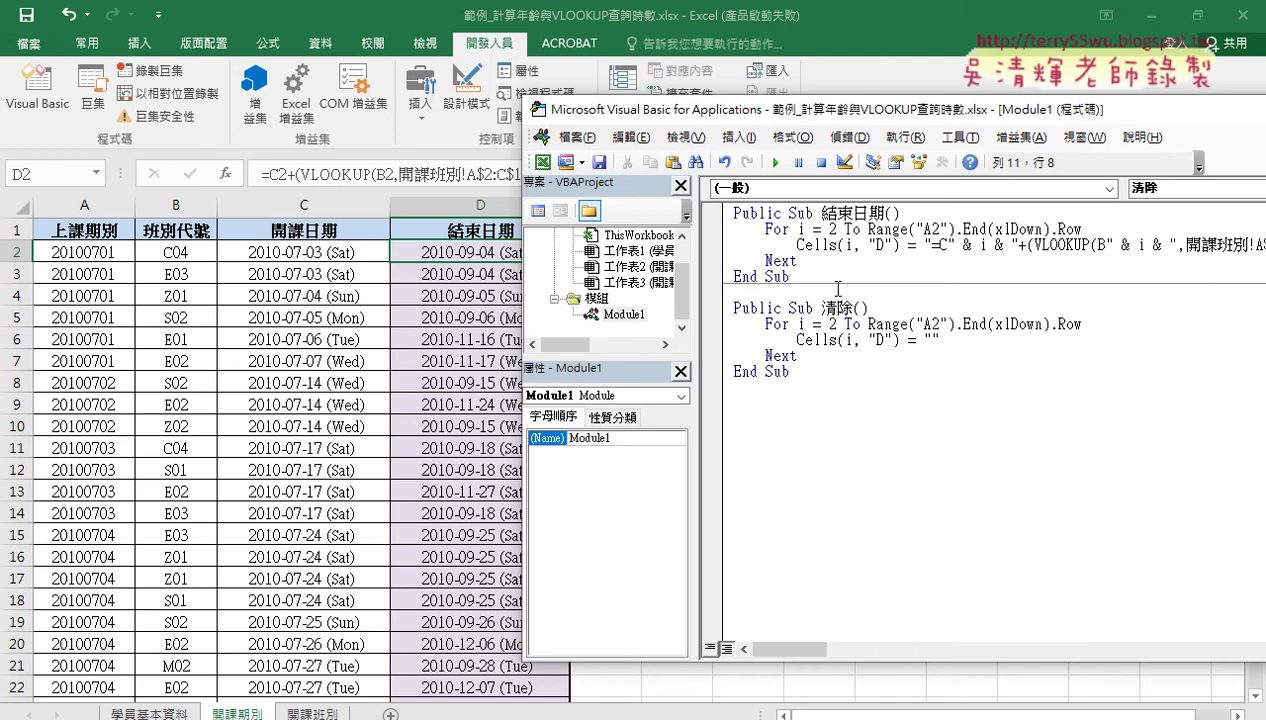
- Delete the VLOOKUP formula string assigned to Cells(i, "D") in 結束日期, leaving empty quotes
{"action": "left_click", "coordinate": [814, 229]}
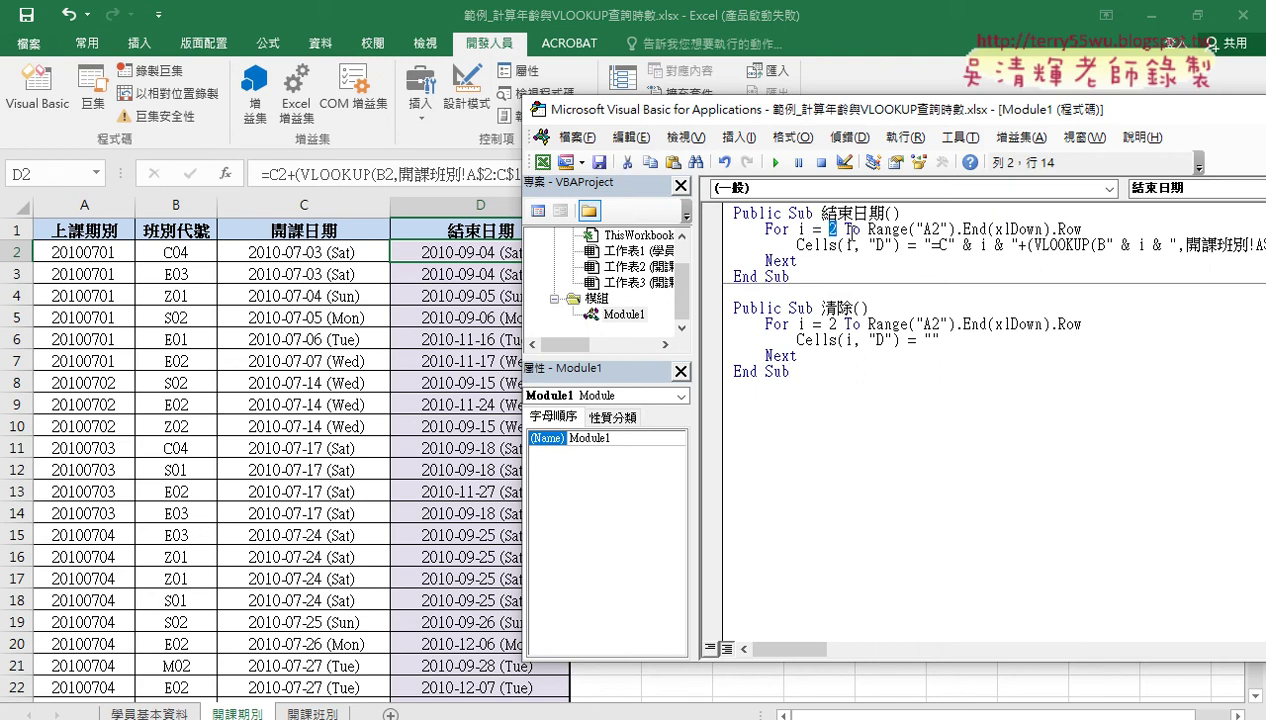
{"action": "left_click_drag", "start_coordinate": [868, 229], "coordinate": [1080, 233]}
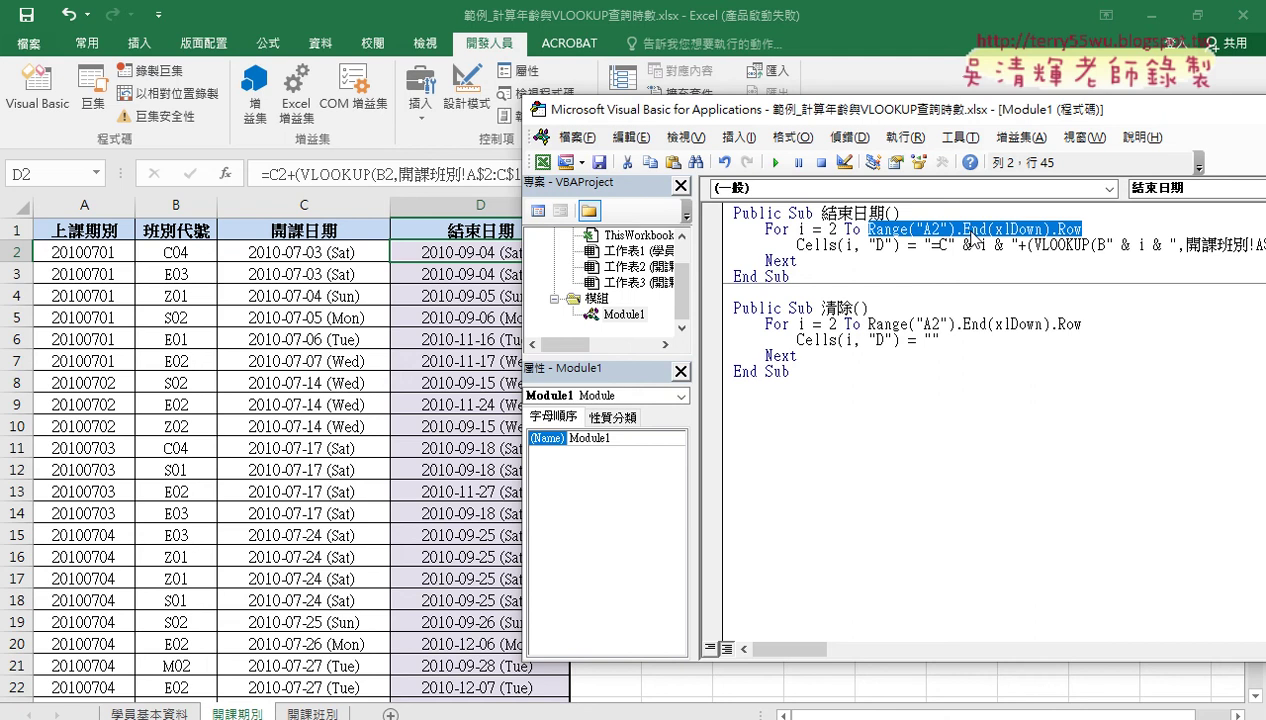
{"action": "left_click_drag", "start_coordinate": [846, 110], "coordinate": [908, 110]}
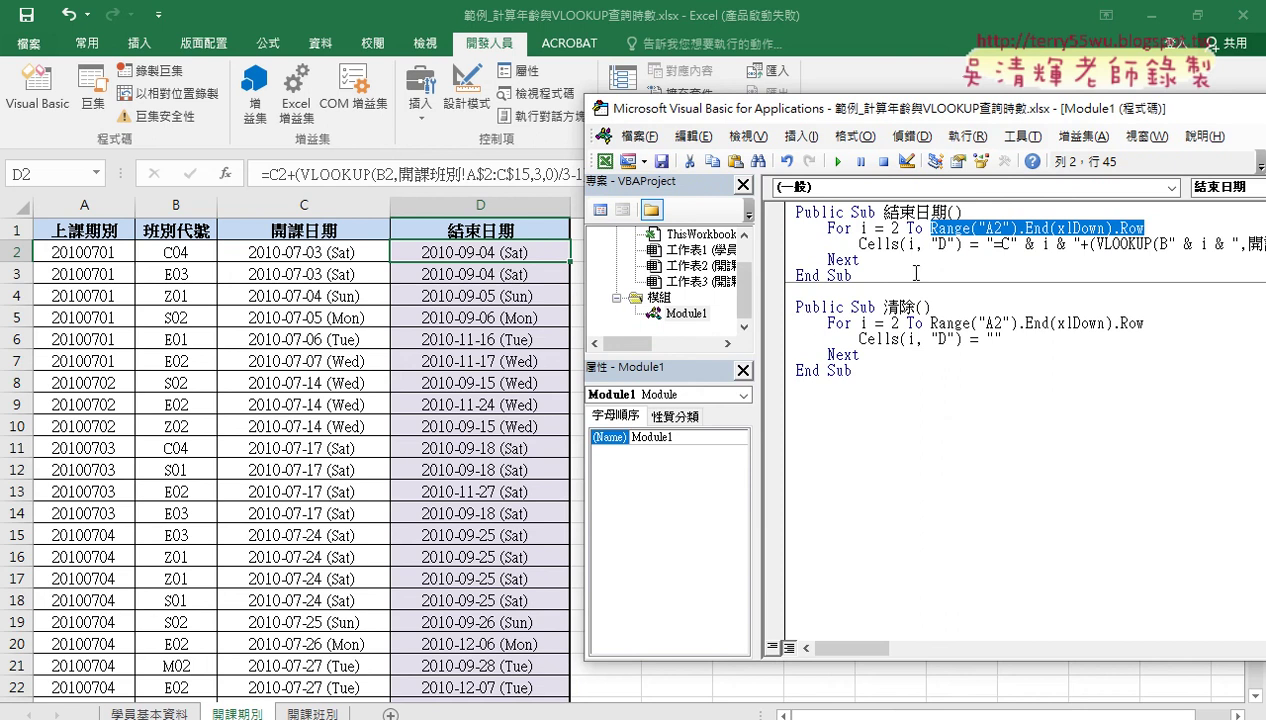
{"action": "left_click_drag", "start_coordinate": [858, 243], "coordinate": [963, 244]}
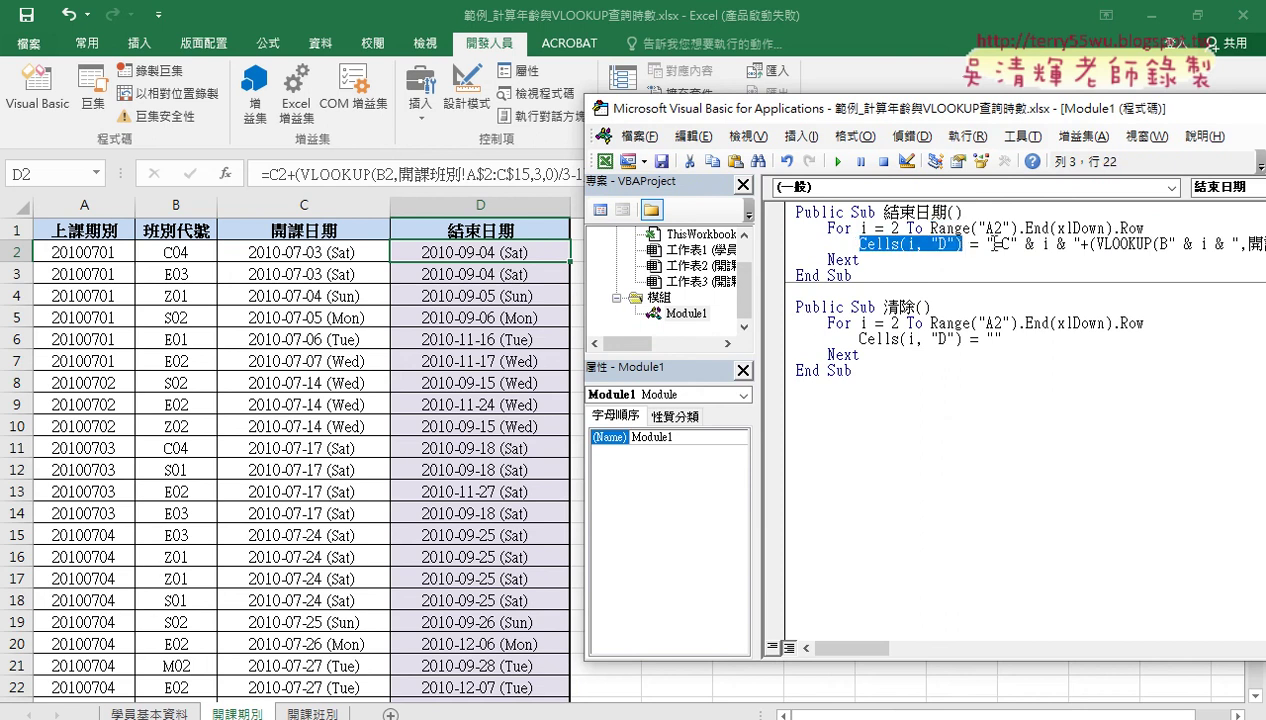
{"action": "mouse_move", "coordinate": [969, 119]}
{"action": "left_mouse_down"}
{"action": "mouse_move", "coordinate": [822, 120]}
{"action": "mouse_move", "coordinate": [499, 295]}
{"action": "left_mouse_up"}
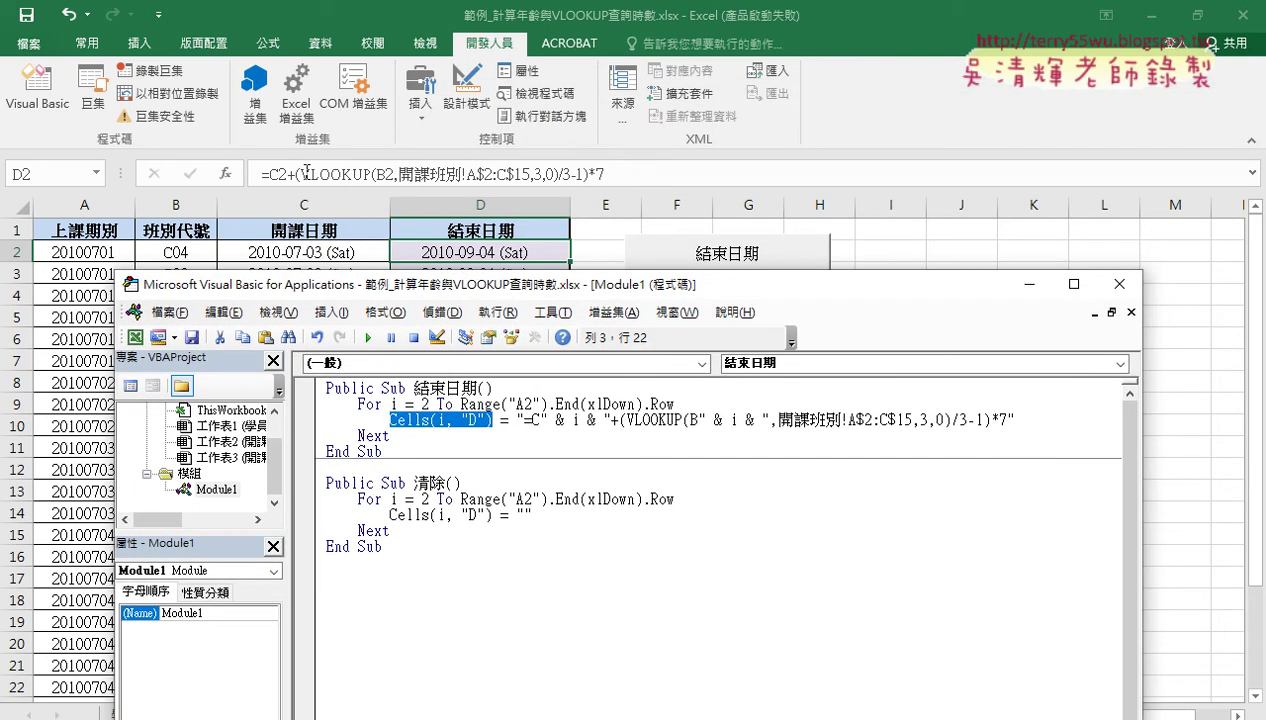
{"action": "left_click_drag", "start_coordinate": [523, 420], "coordinate": [1006, 420]}
{"action": "key", "text": "Delete"}
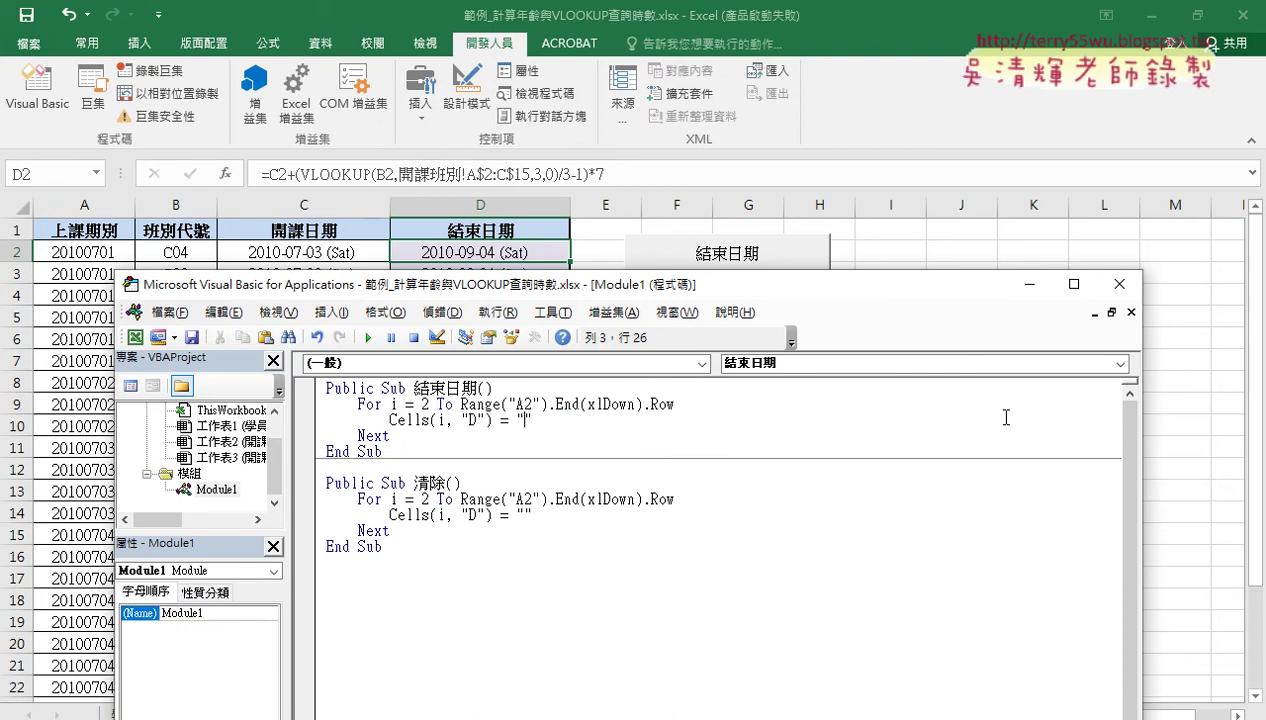
- Copy D2's end-date formula text from the formula bar without changing the cell
{"action": "left_click_drag", "start_coordinate": [628, 172], "coordinate": [257, 179]}
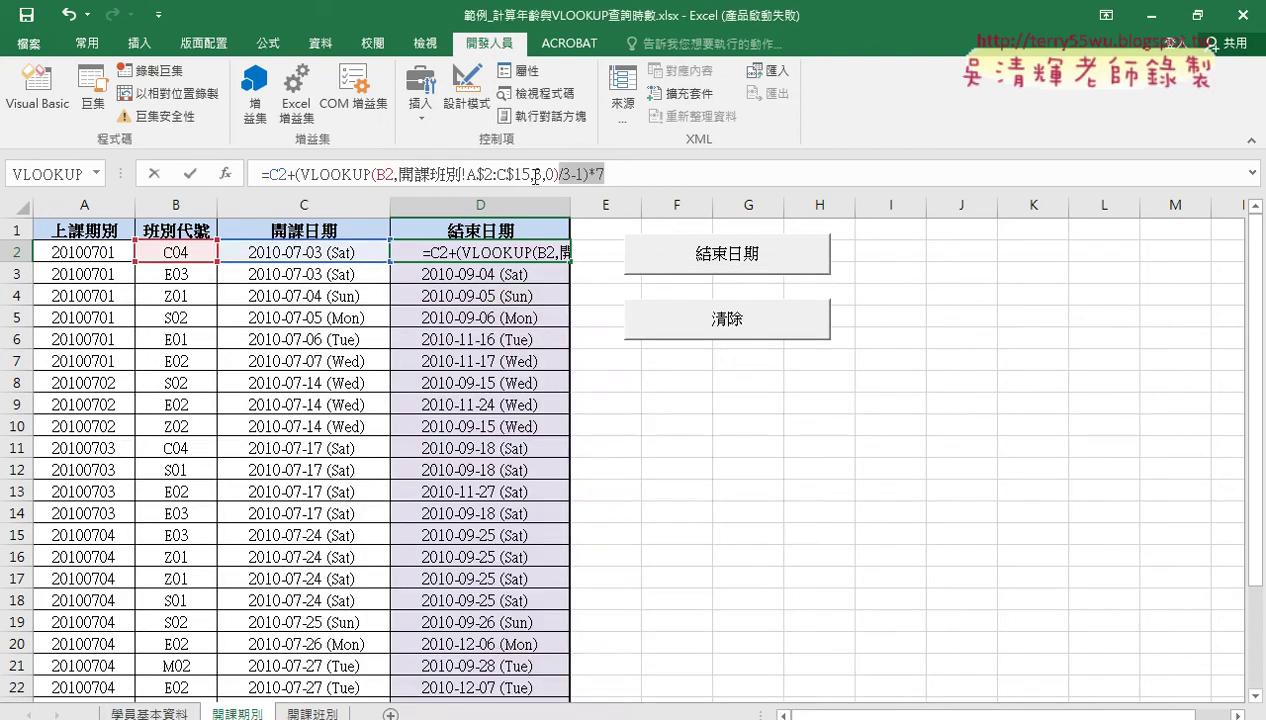
{"action": "right_click", "coordinate": [356, 185]}
{"action": "left_click", "coordinate": [395, 216]}
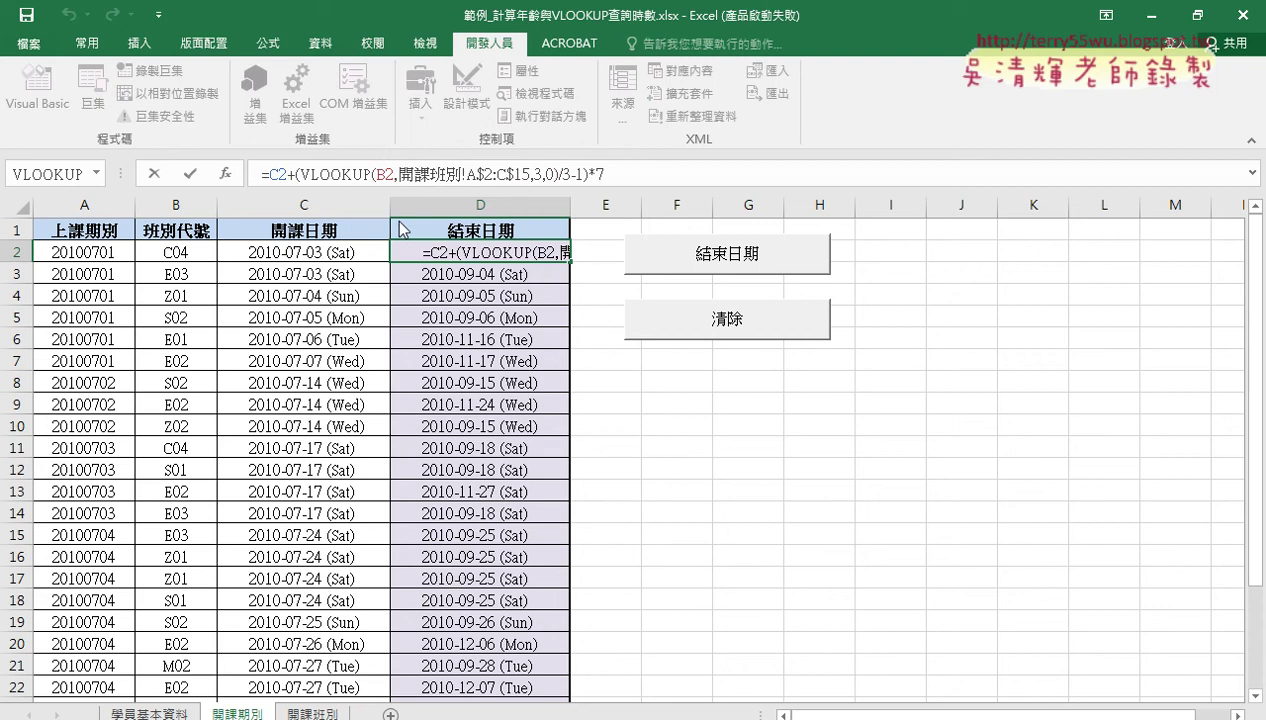
{"action": "left_click", "coordinate": [185, 178]}
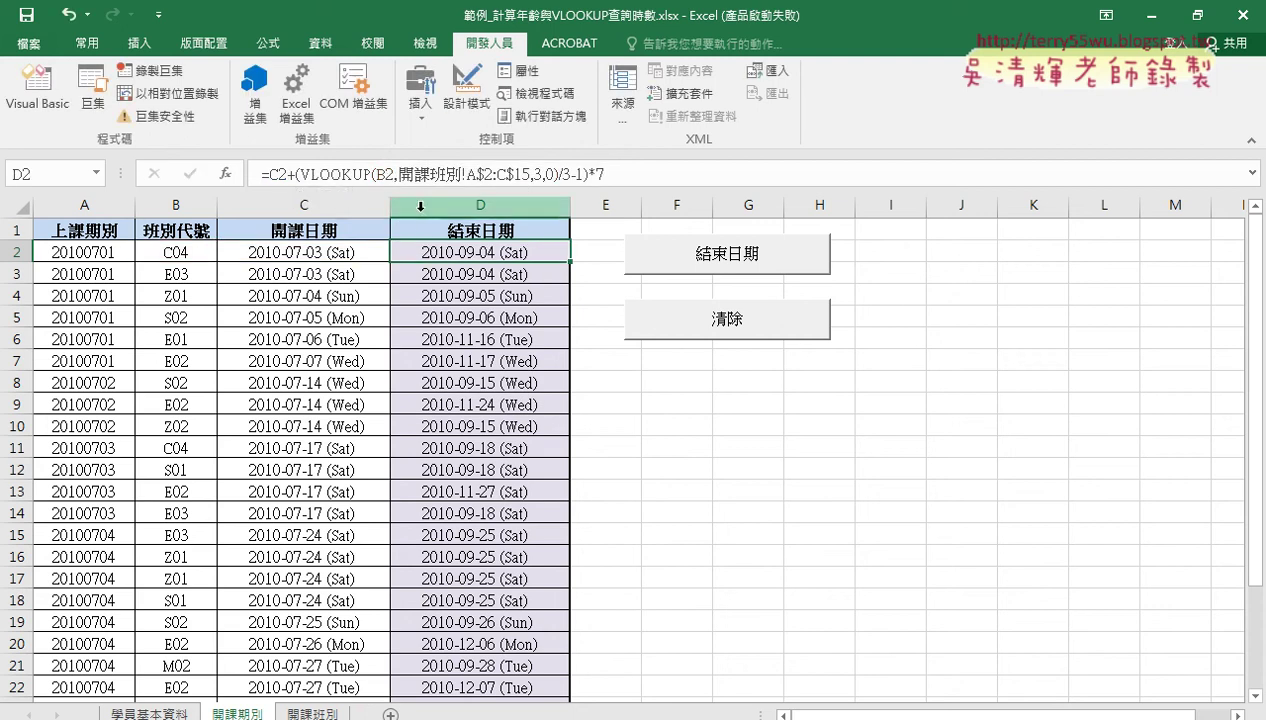
- Compare the formulas in D3 and D4 against D2's, then reopen Module1
{"action": "left_click", "coordinate": [483, 275]}
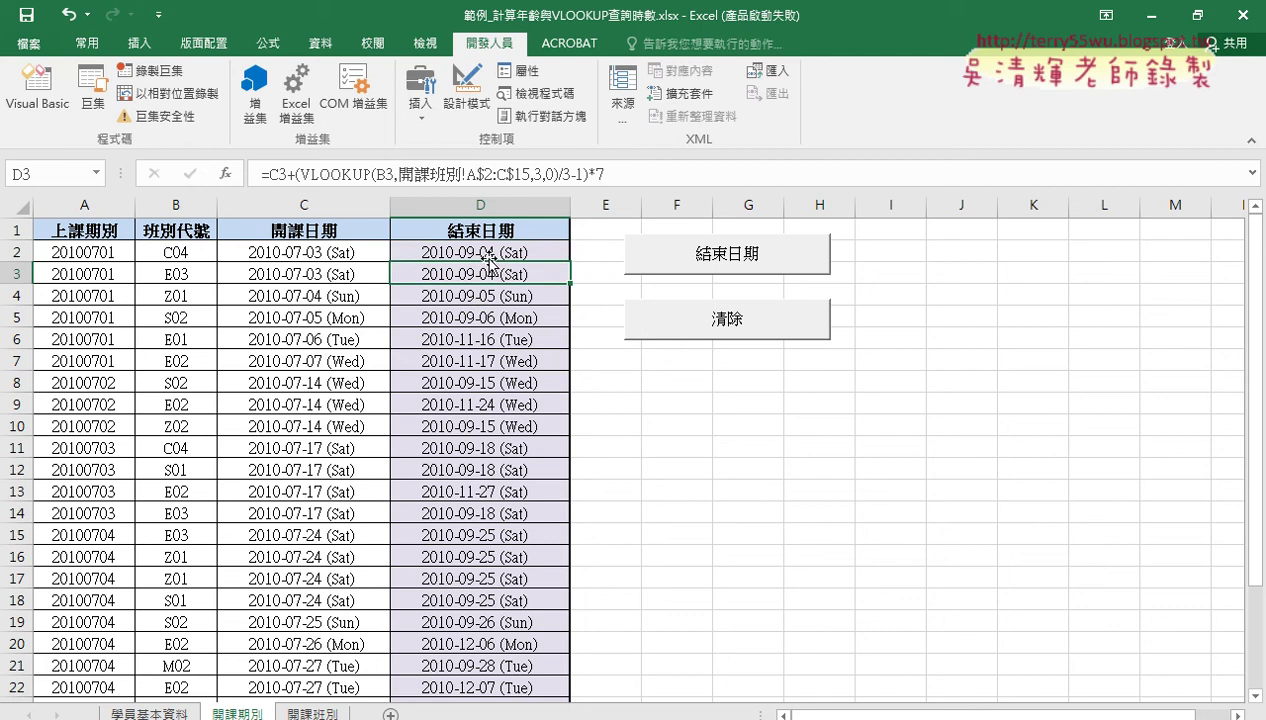
{"action": "left_click", "coordinate": [486, 249]}
{"action": "left_click", "coordinate": [478, 274]}
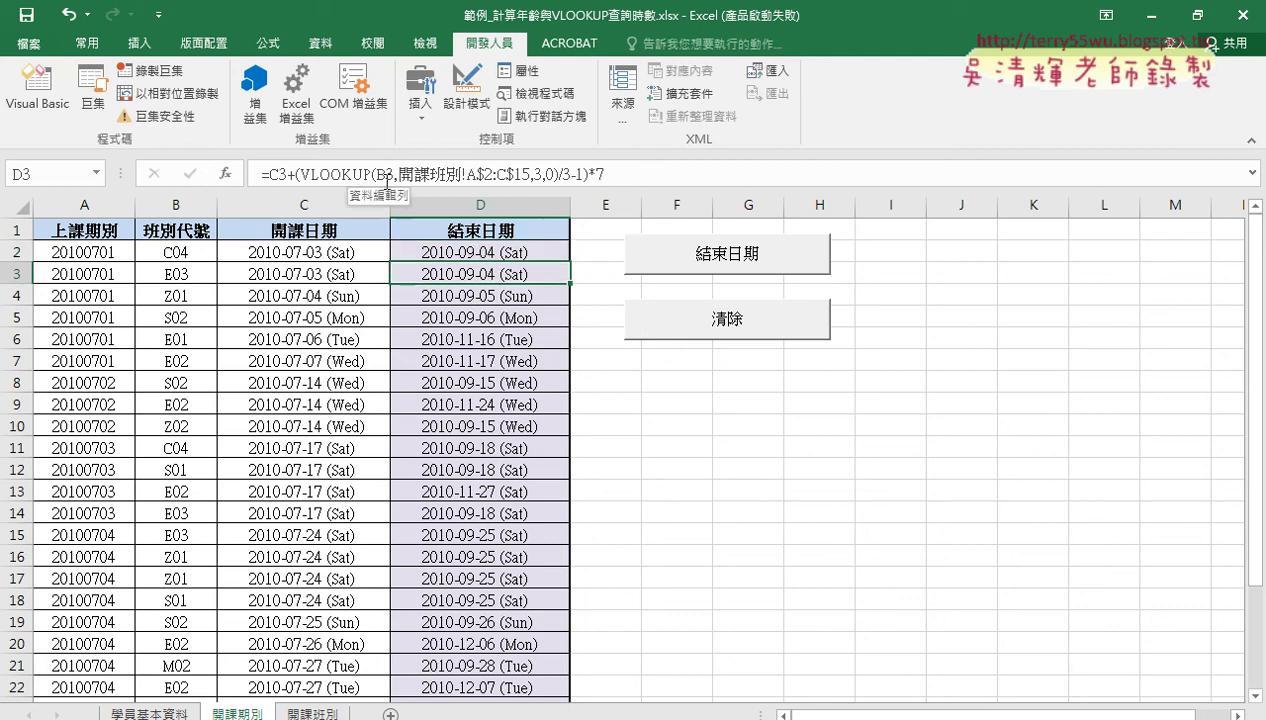
{"action": "left_click", "coordinate": [472, 296]}
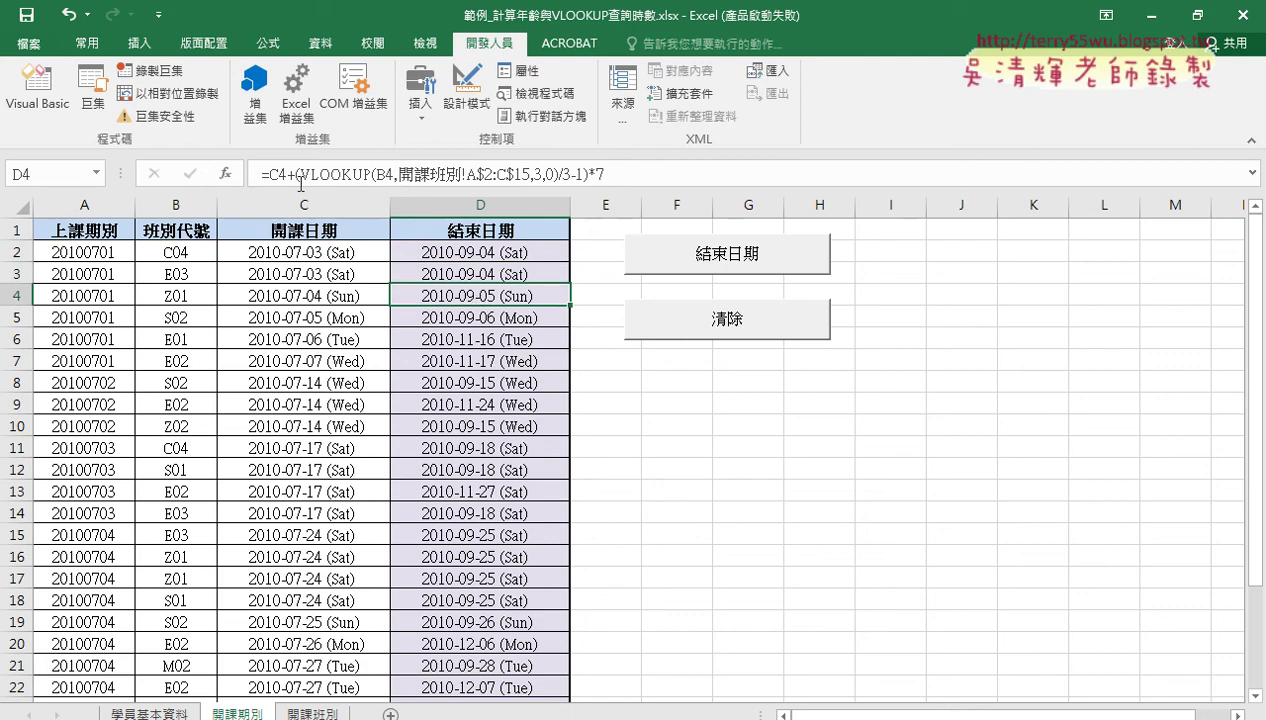
{"action": "left_click", "coordinate": [446, 251]}
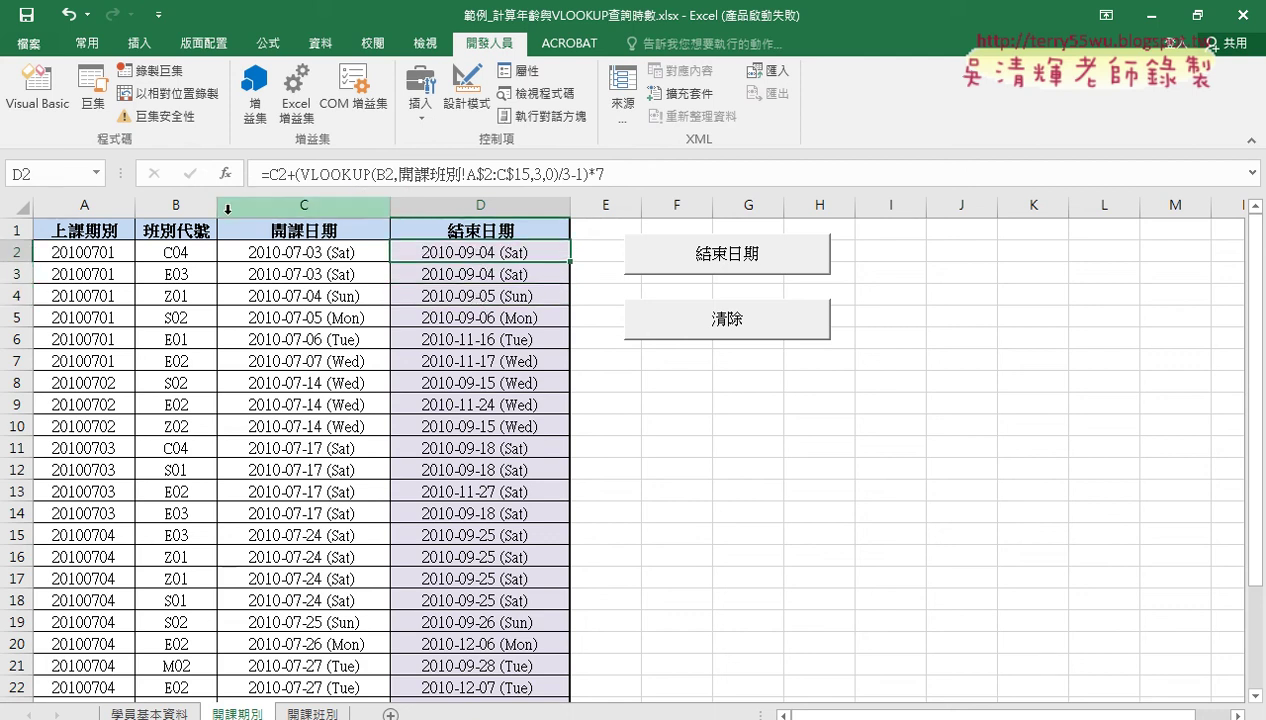
{"action": "left_click", "coordinate": [40, 92]}
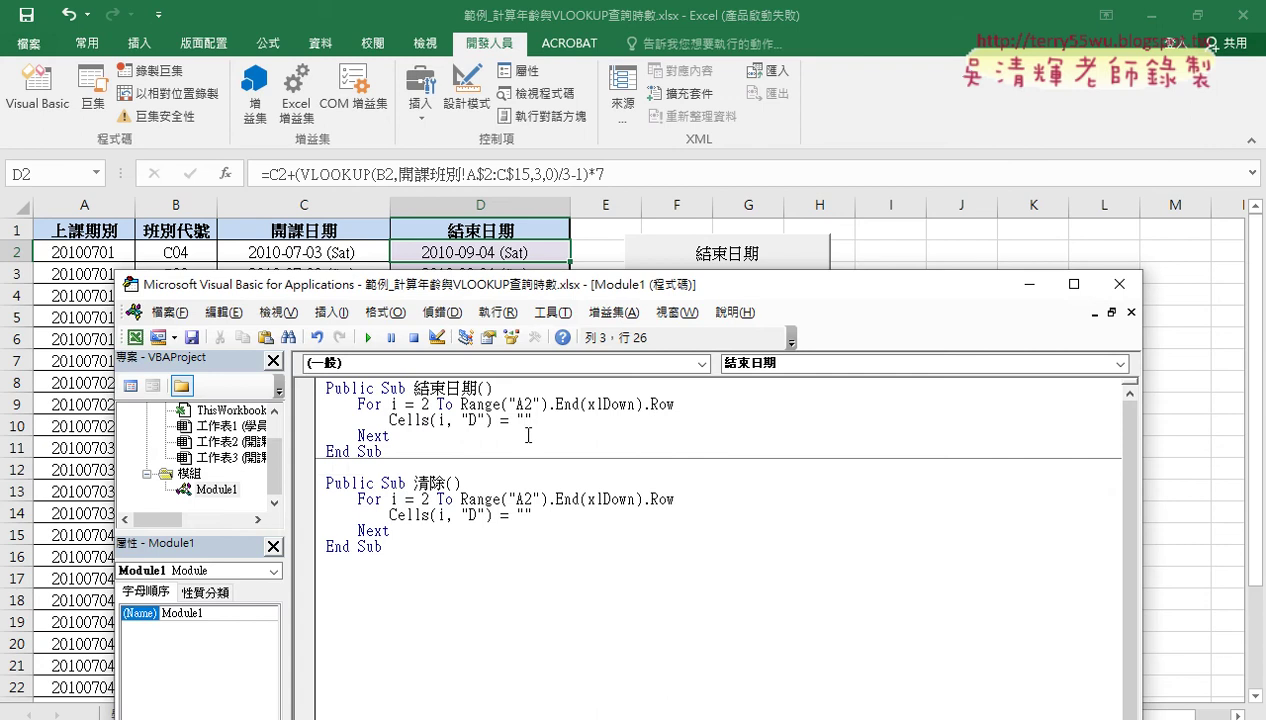
- Paste D2's formula into the quotes and replace C2's row number with " & i & "
{"action": "key", "text": "ctrl+v"}
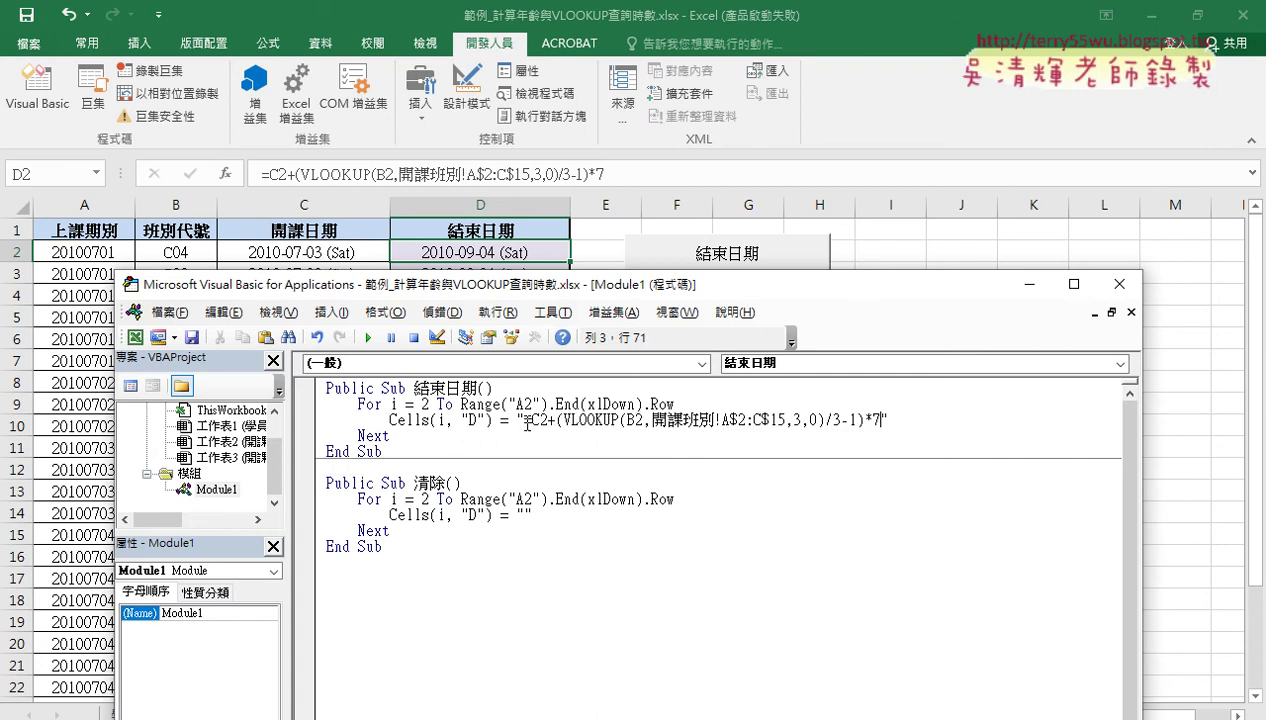
{"action": "left_click", "coordinate": [541, 422]}
{"action": "left_click_drag", "start_coordinate": [634, 421], "coordinate": [643, 421]}
{"action": "left_click_drag", "start_coordinate": [550, 422], "coordinate": [537, 422]}
{"action": "type", "text": "\"\""}
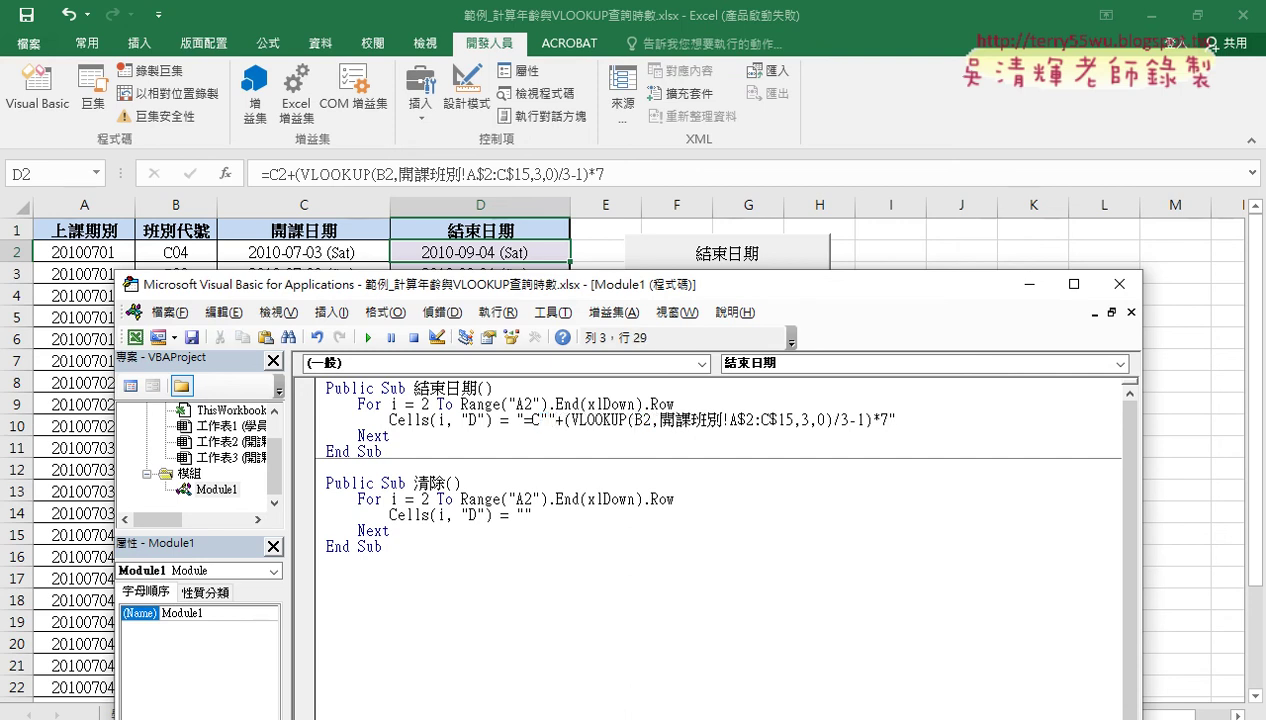
{"action": "type", "text": "&&"}
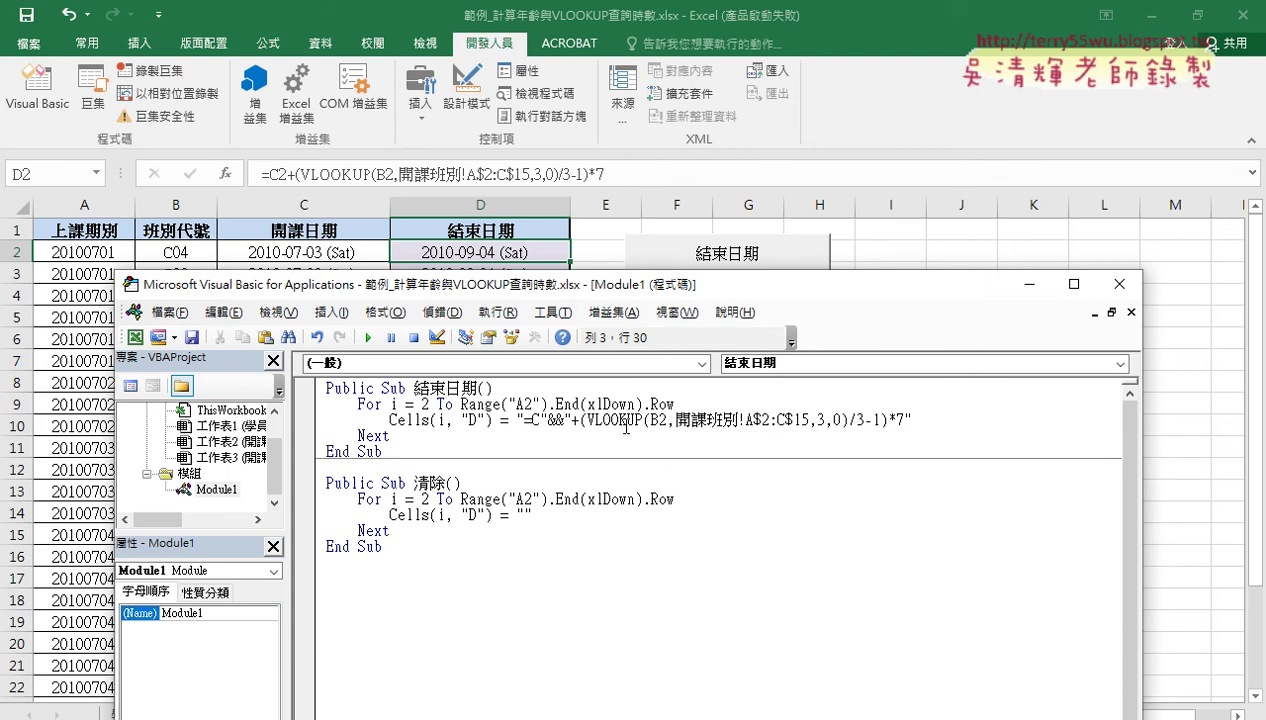
{"action": "type", "text": "i"}
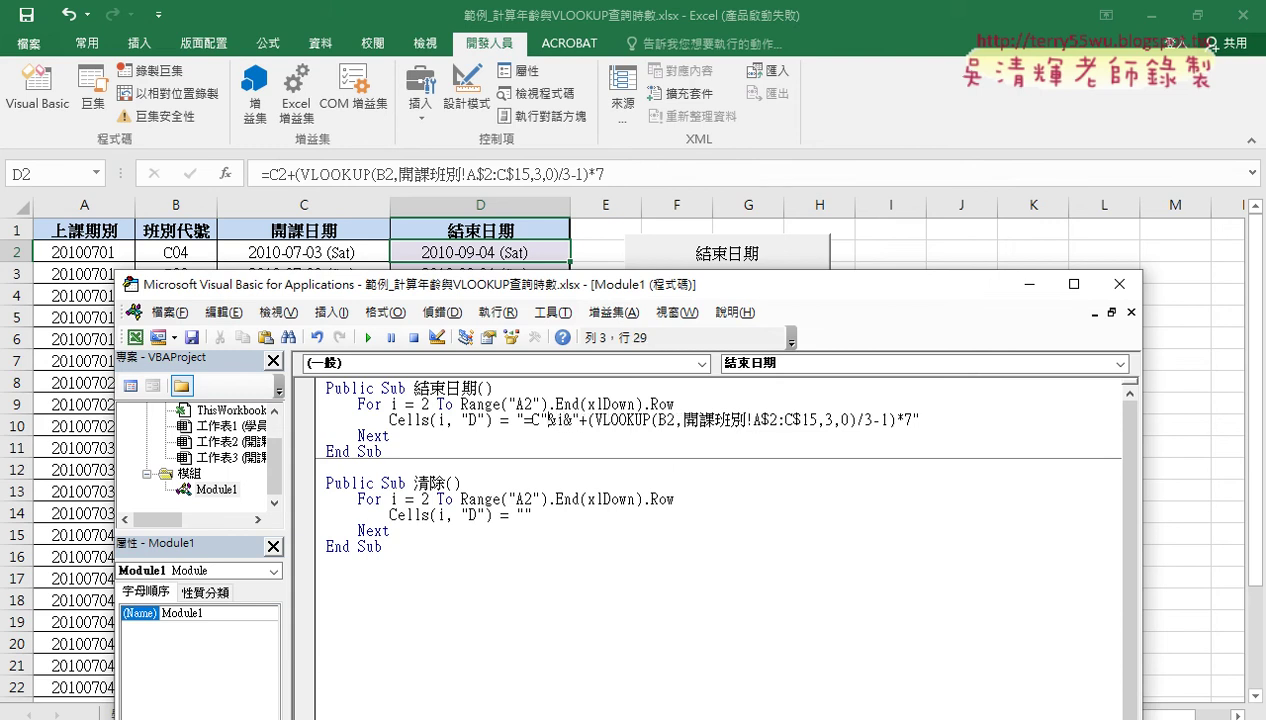
{"action": "key", "text": "Right"}
{"action": "key", "text": "space"}
{"action": "key", "text": "Right"}
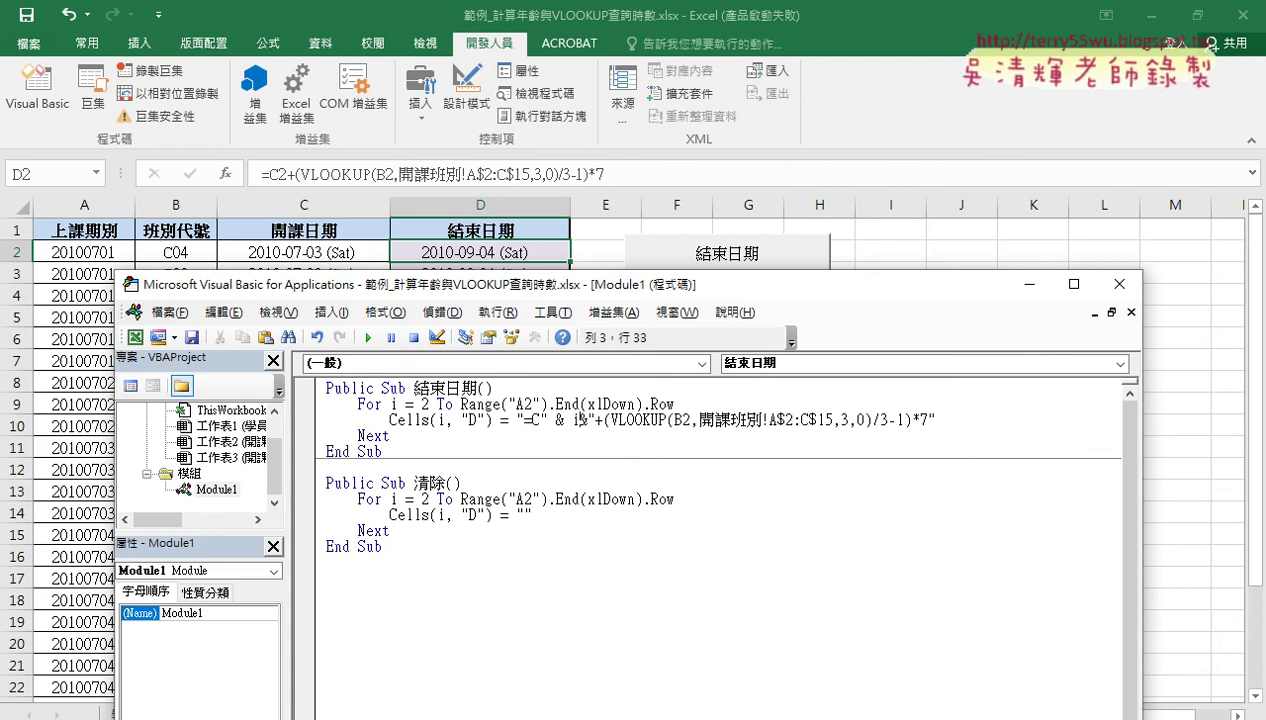
{"action": "key", "text": "Right"}
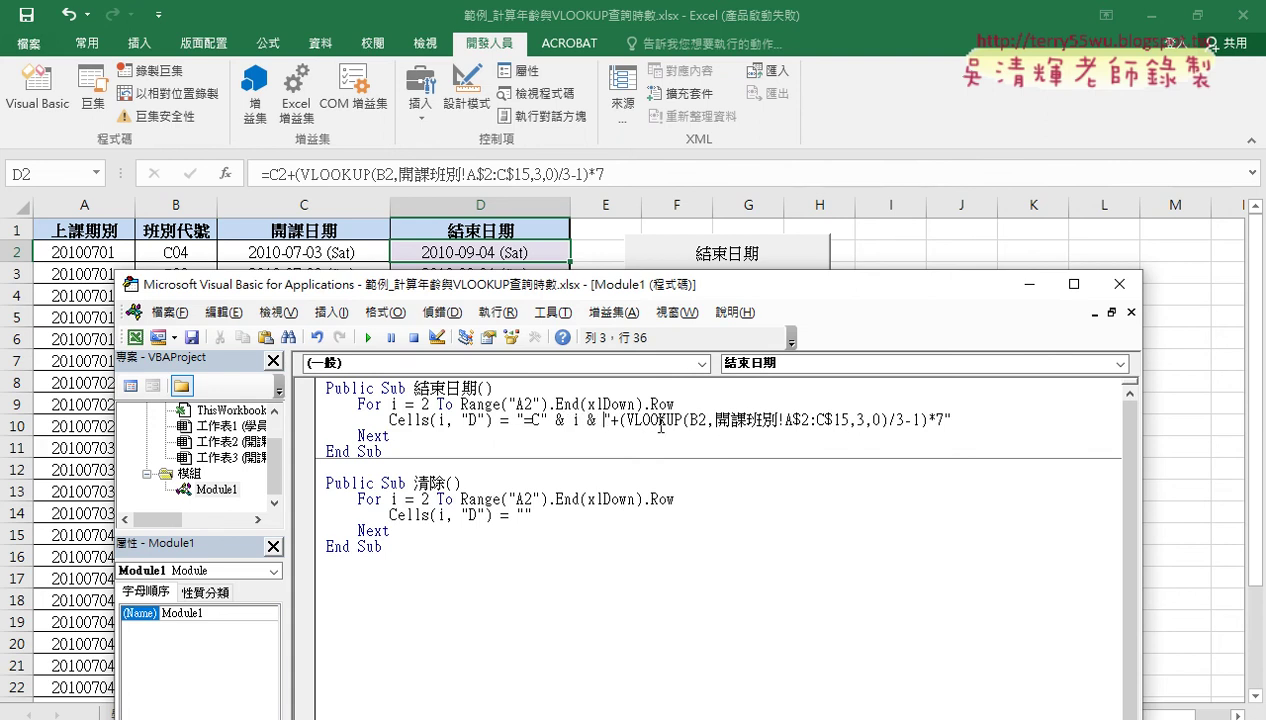
- Replace B2's row number with the same " & i & " join, then clear column D with 清除
{"action": "left_click_drag", "start_coordinate": [611, 420], "coordinate": [543, 421]}
{"action": "right_click", "coordinate": [552, 428]}
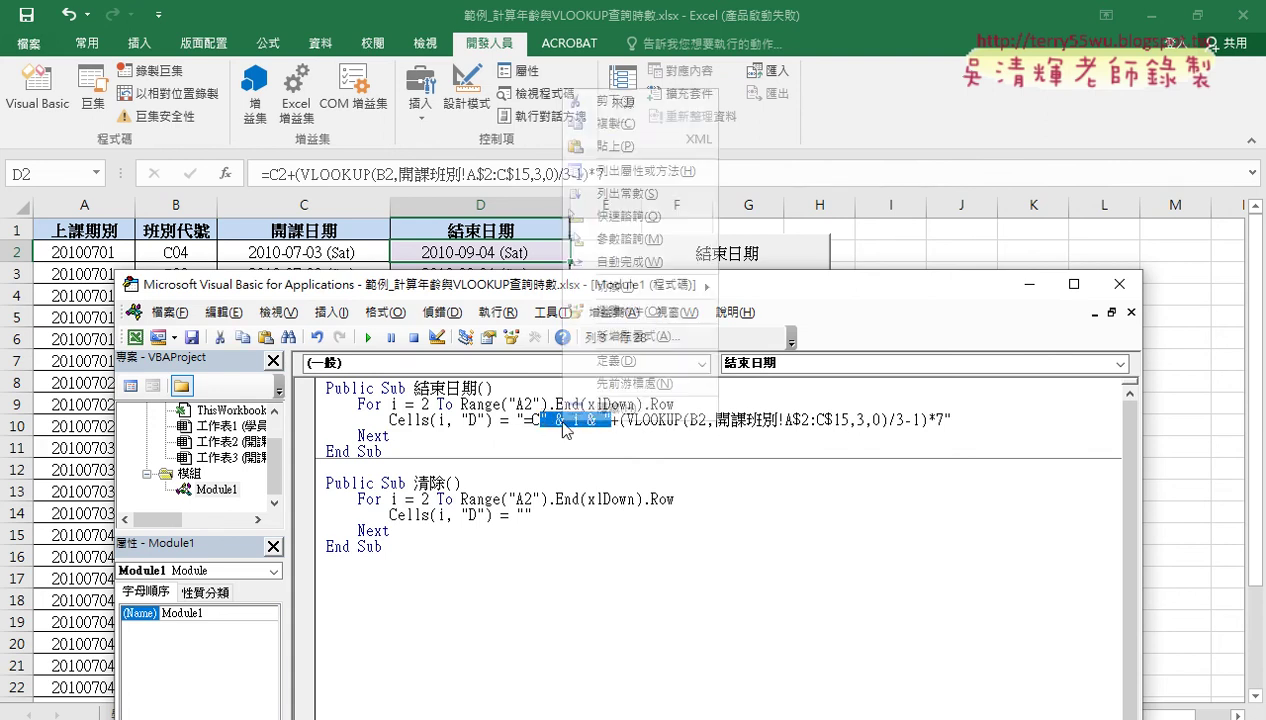
{"action": "left_click", "coordinate": [602, 123]}
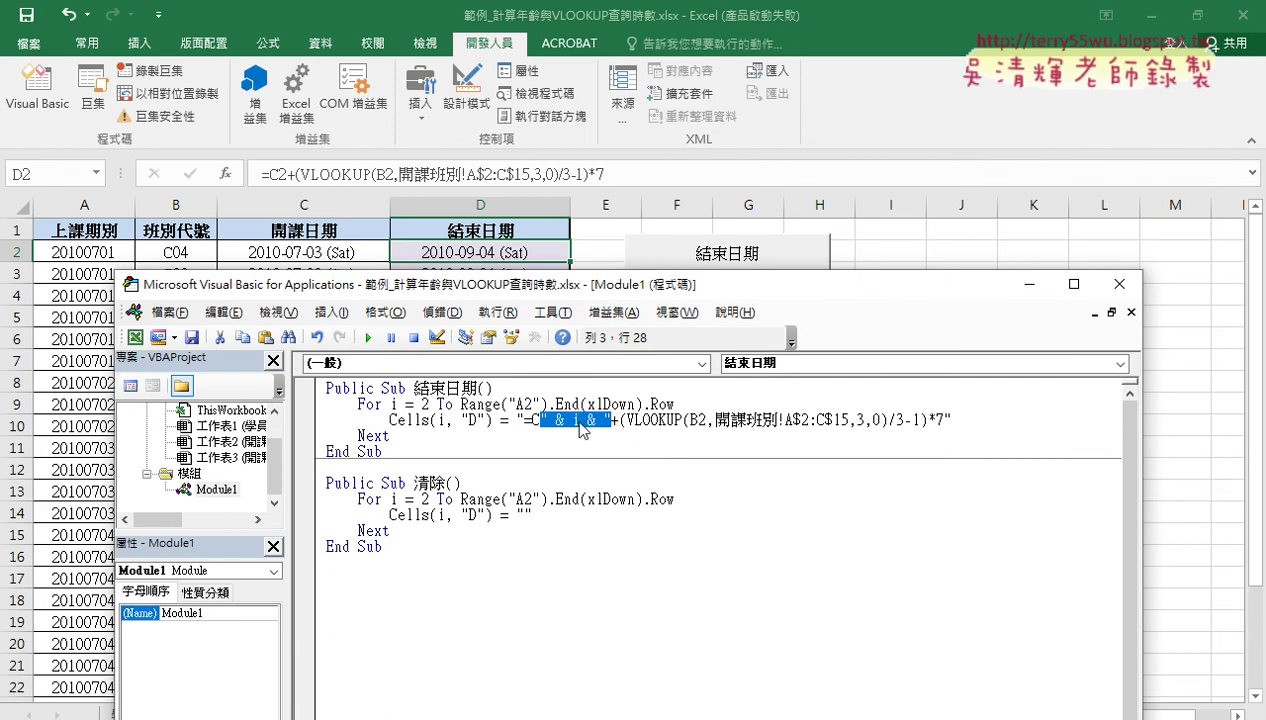
{"action": "left_click_drag", "start_coordinate": [704, 420], "coordinate": [695, 420]}
{"action": "right_click", "coordinate": [703, 428]}
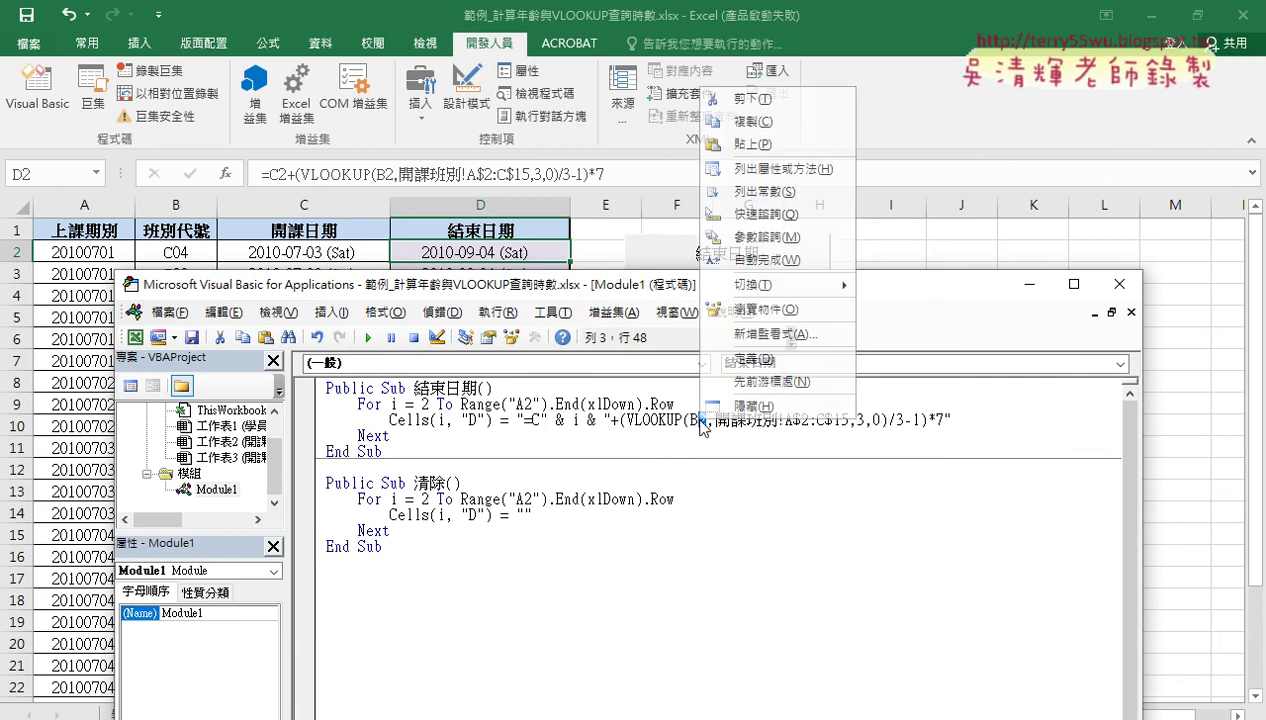
{"action": "left_click", "coordinate": [745, 141]}
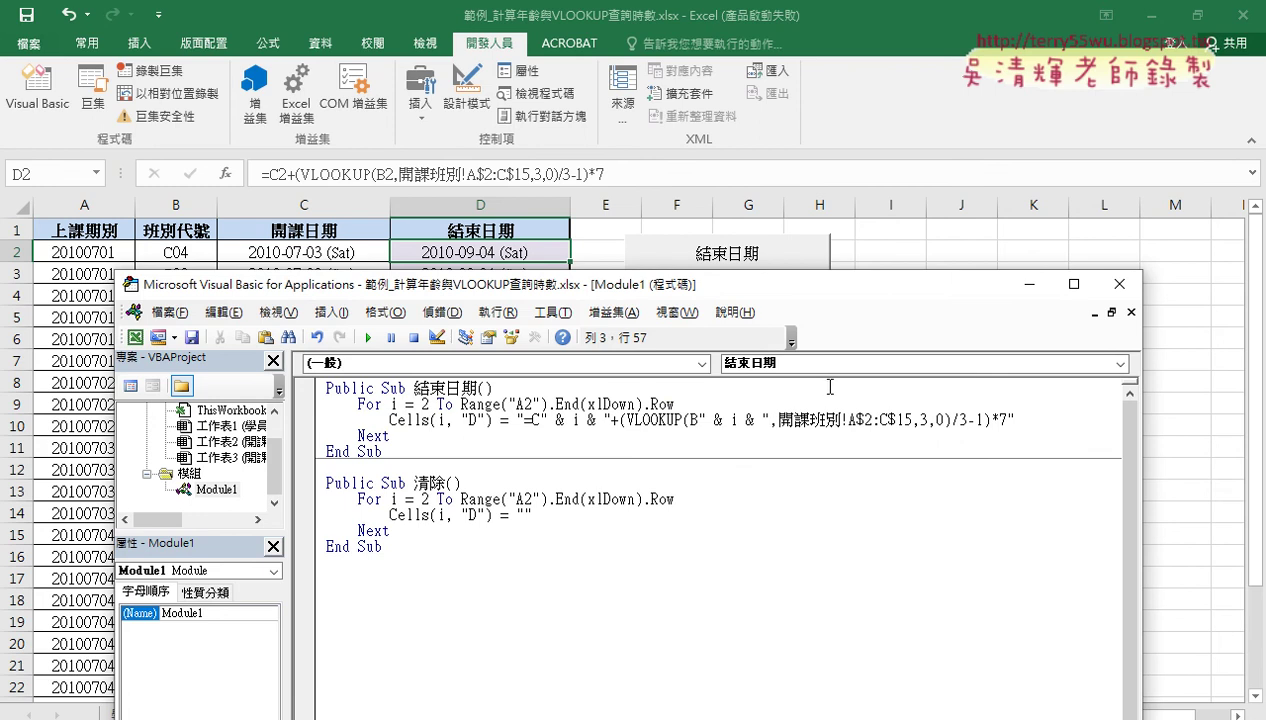
{"action": "left_click", "coordinate": [1148, 468]}
{"action": "left_click", "coordinate": [727, 328]}
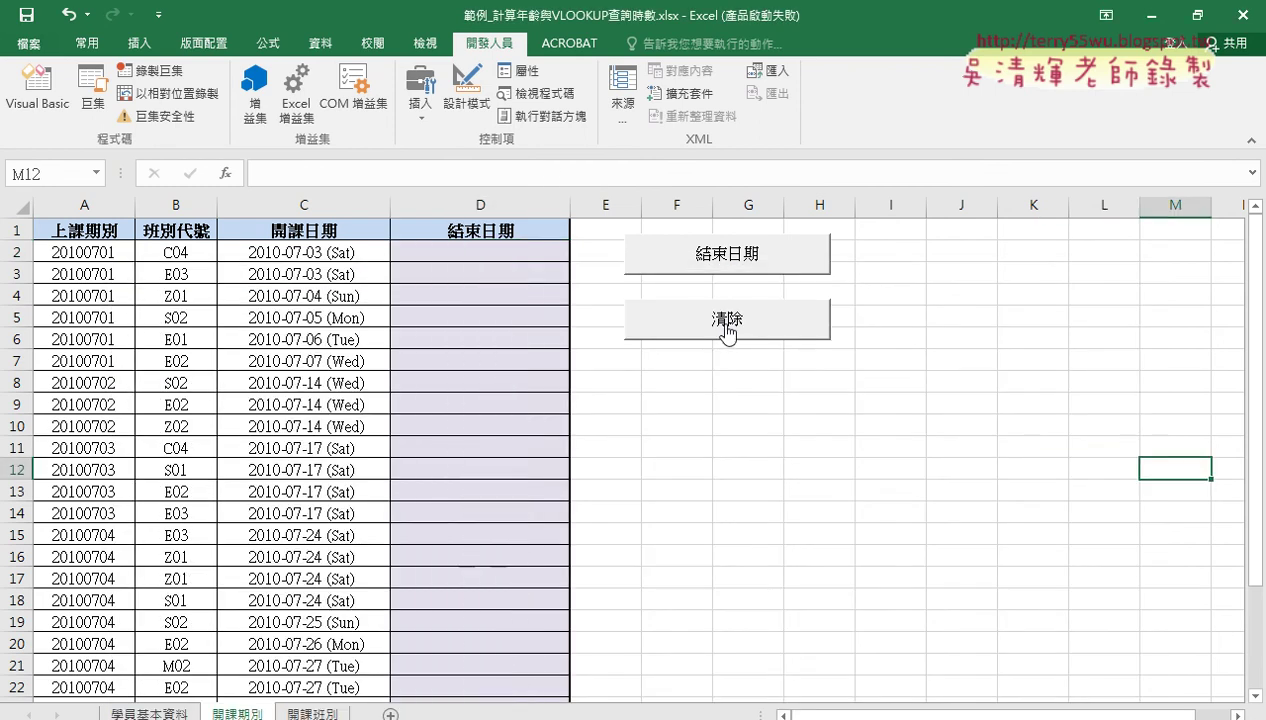
- Rerun 結束日期 and check D2 holds =C2+(VLOOKUP(B2,開課班別!A$2:C$15,3,0)/3-1)*7
{"action": "left_click", "coordinate": [736, 262]}
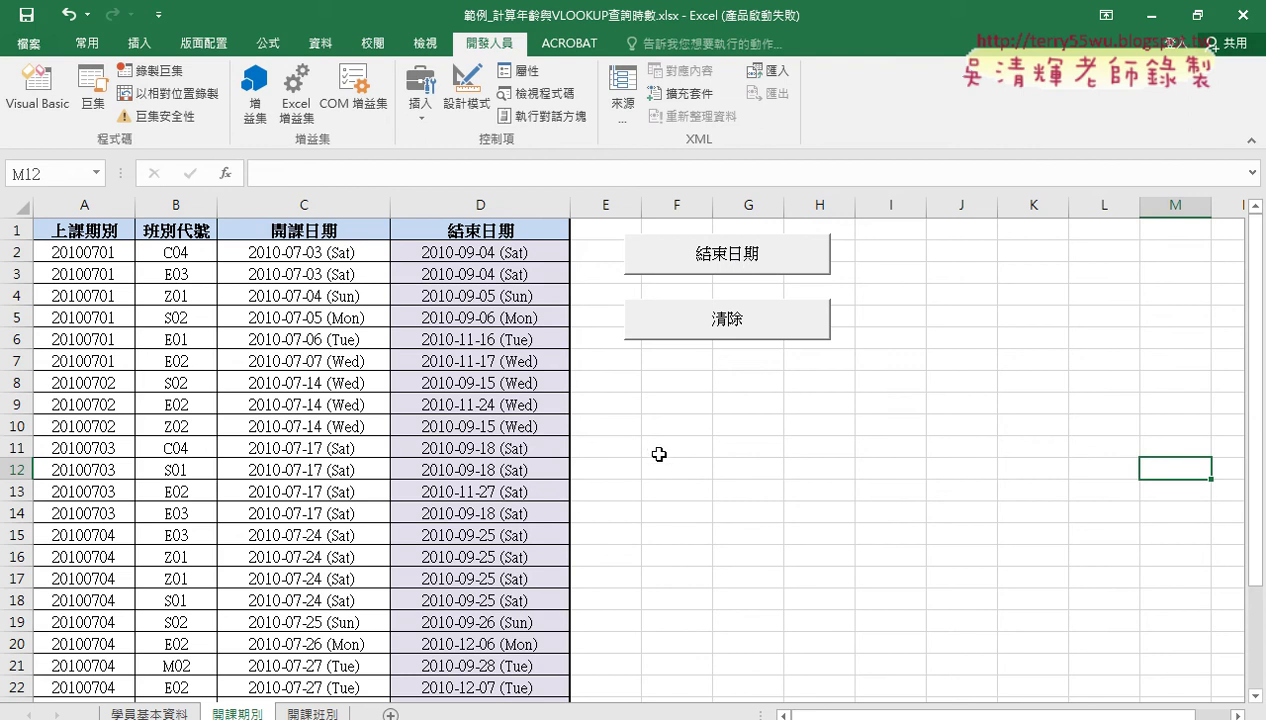
{"action": "left_click", "coordinate": [486, 255]}
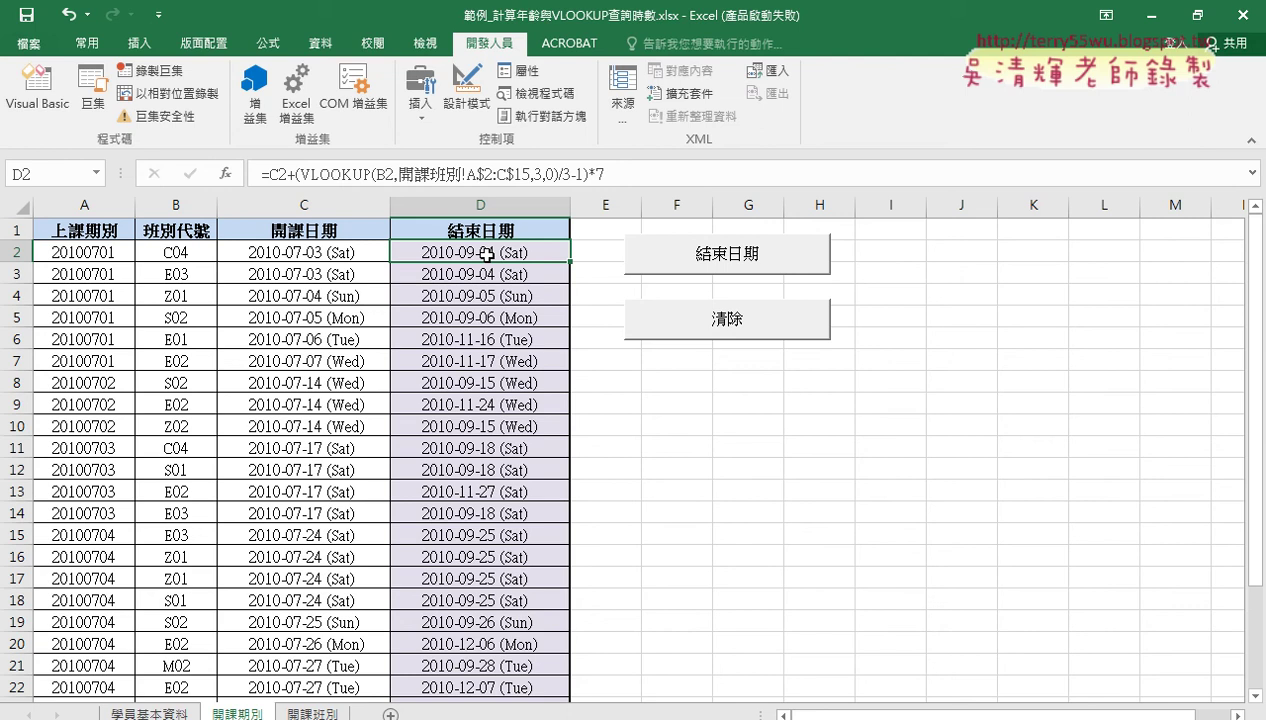
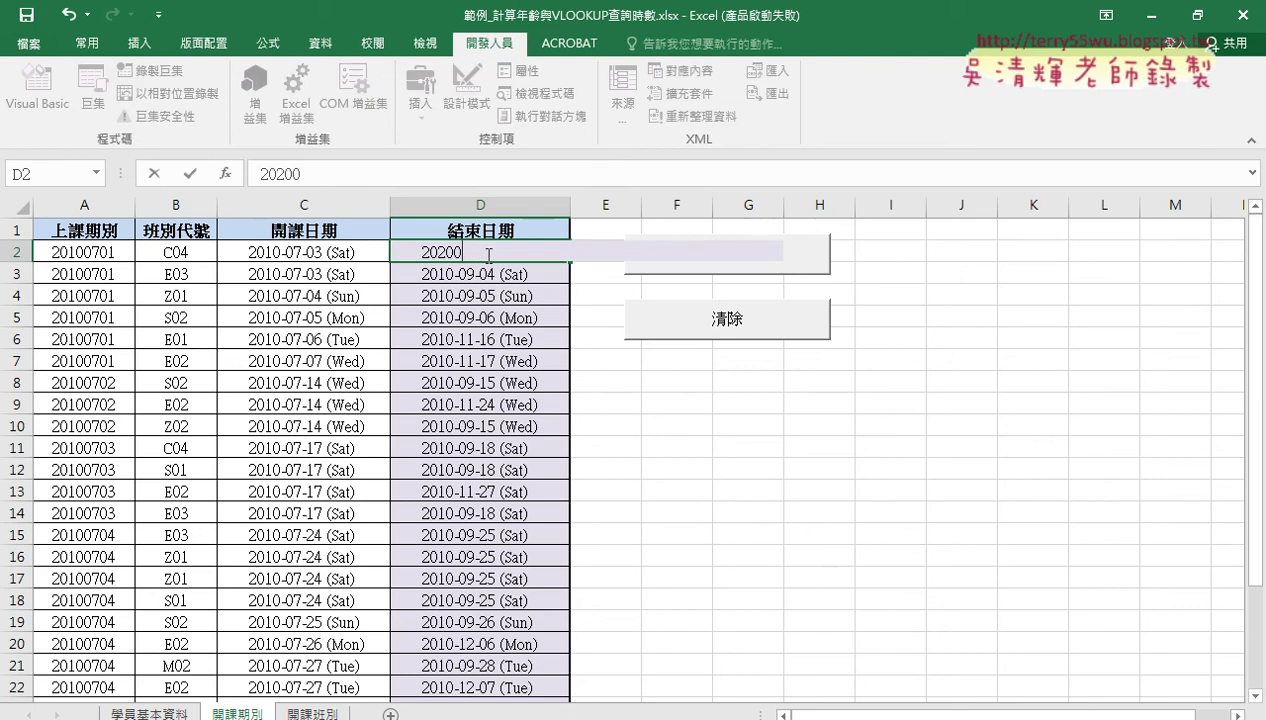
{"action": "left_click", "coordinate": [688, 510]}
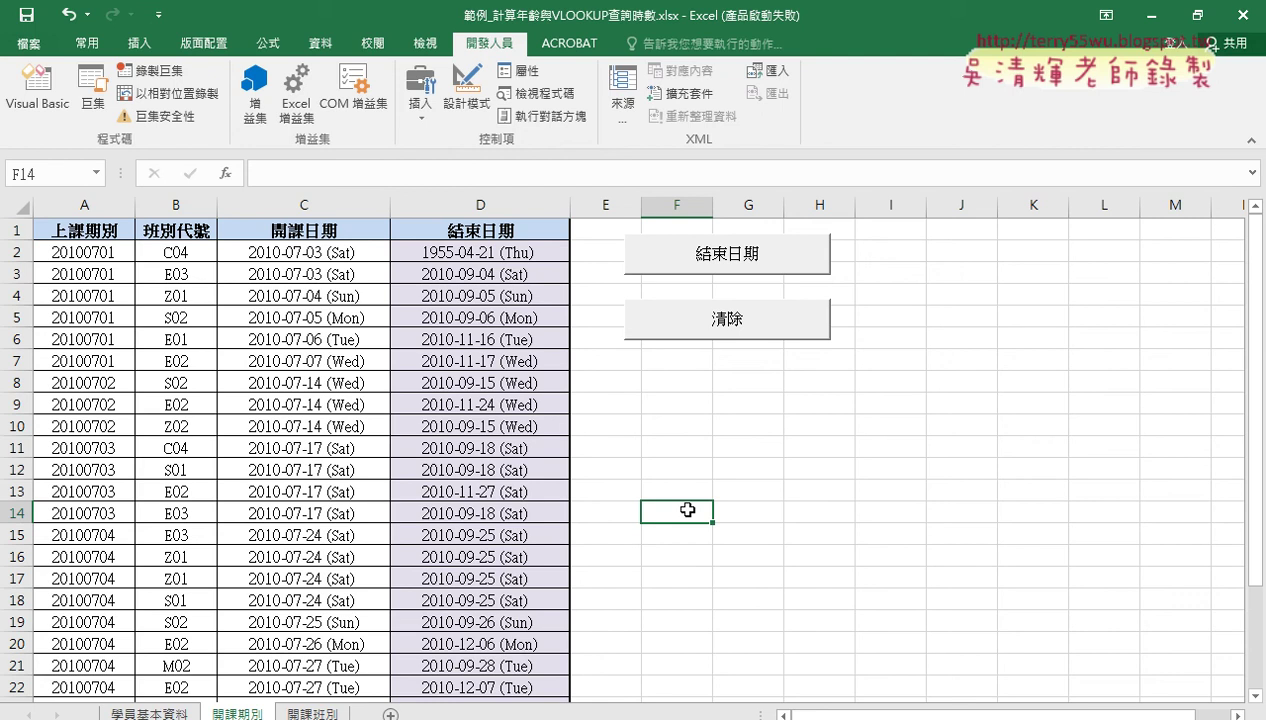
{"action": "key", "text": "ctrl+z"}
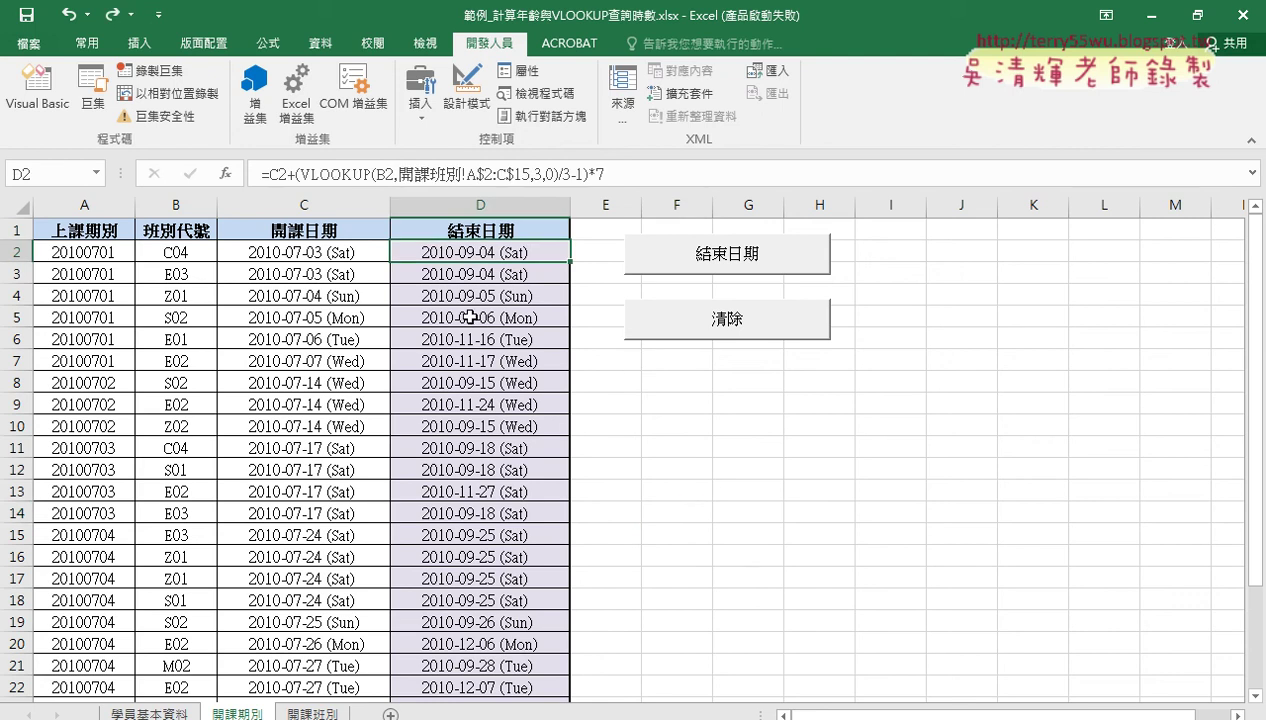
{"action": "left_click_drag", "start_coordinate": [478, 254], "coordinate": [484, 645]}
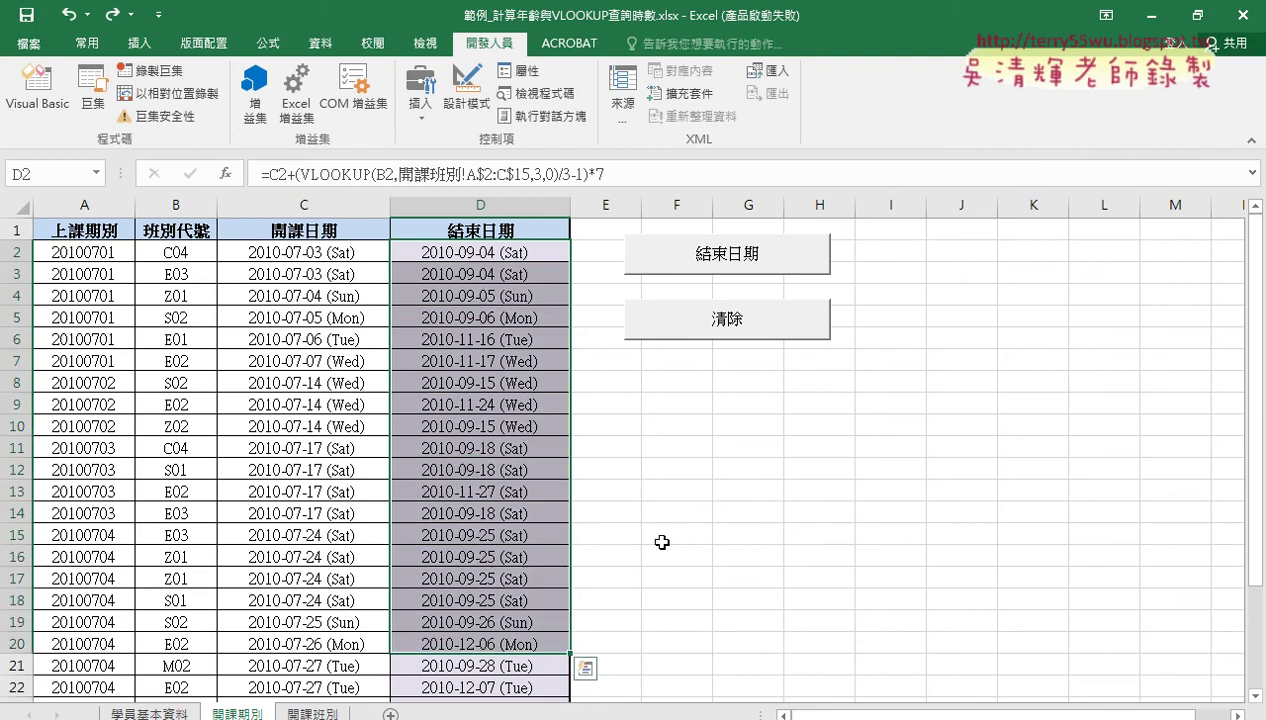
{"action": "left_click", "coordinate": [660, 535]}
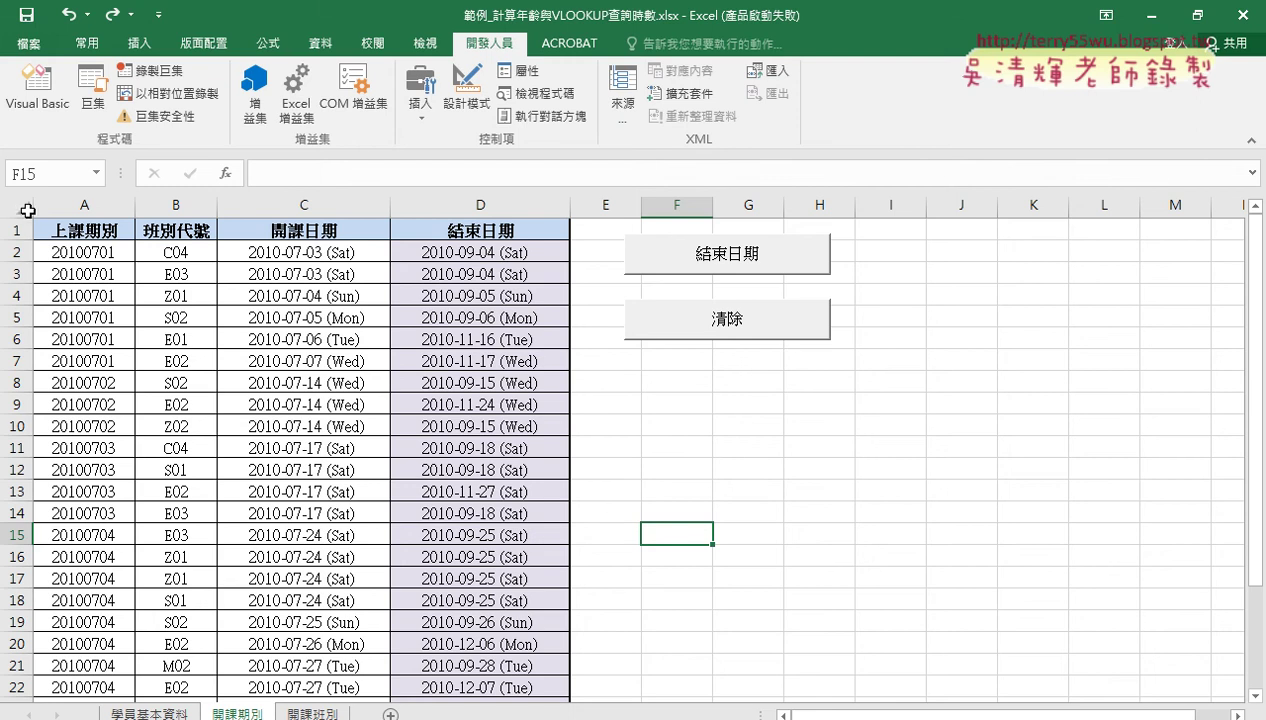
- Set every cell on the sheet to Locked and Hidden in Format Cells protection settings
{"action": "left_click", "coordinate": [21, 210]}
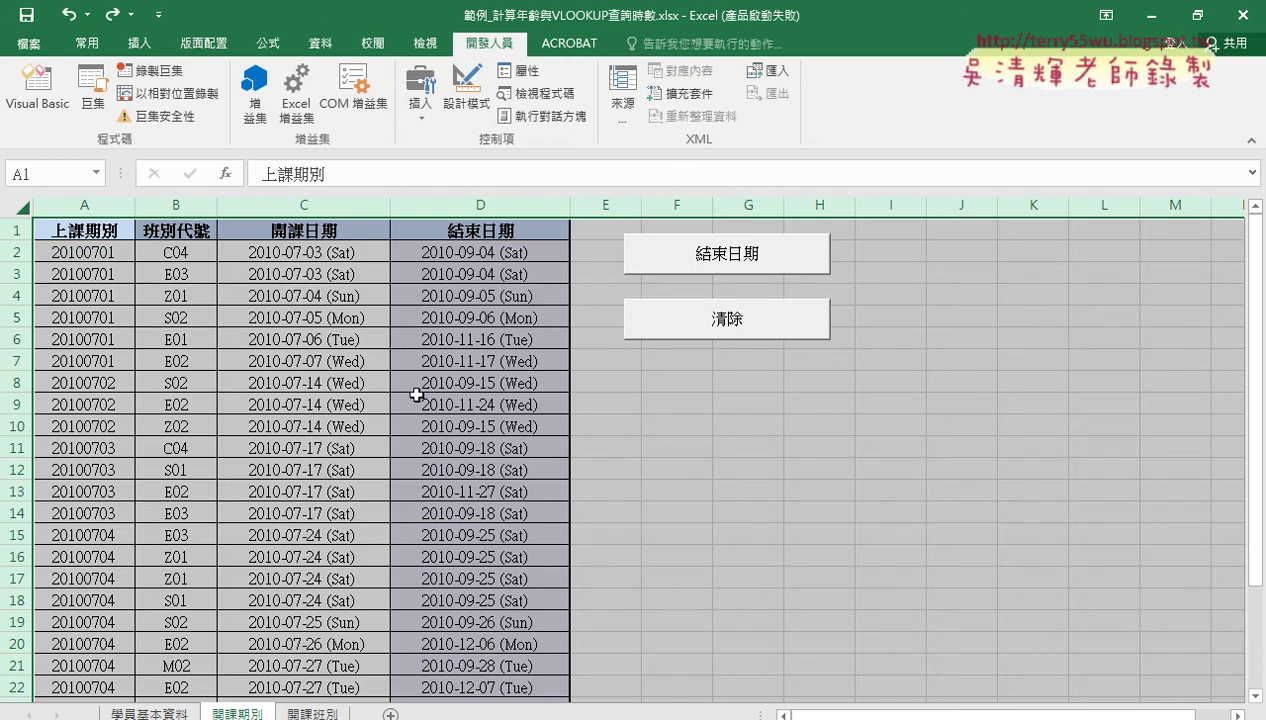
{"action": "right_click", "coordinate": [417, 283]}
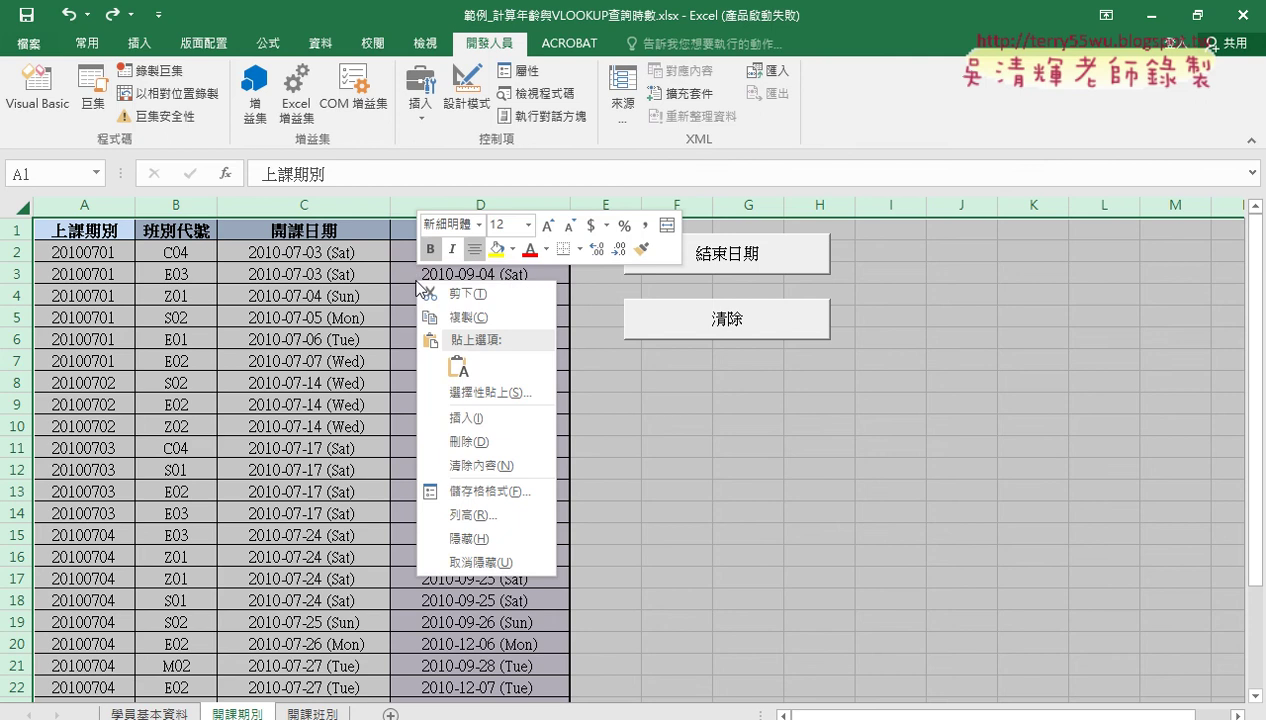
{"action": "left_click", "coordinate": [499, 492]}
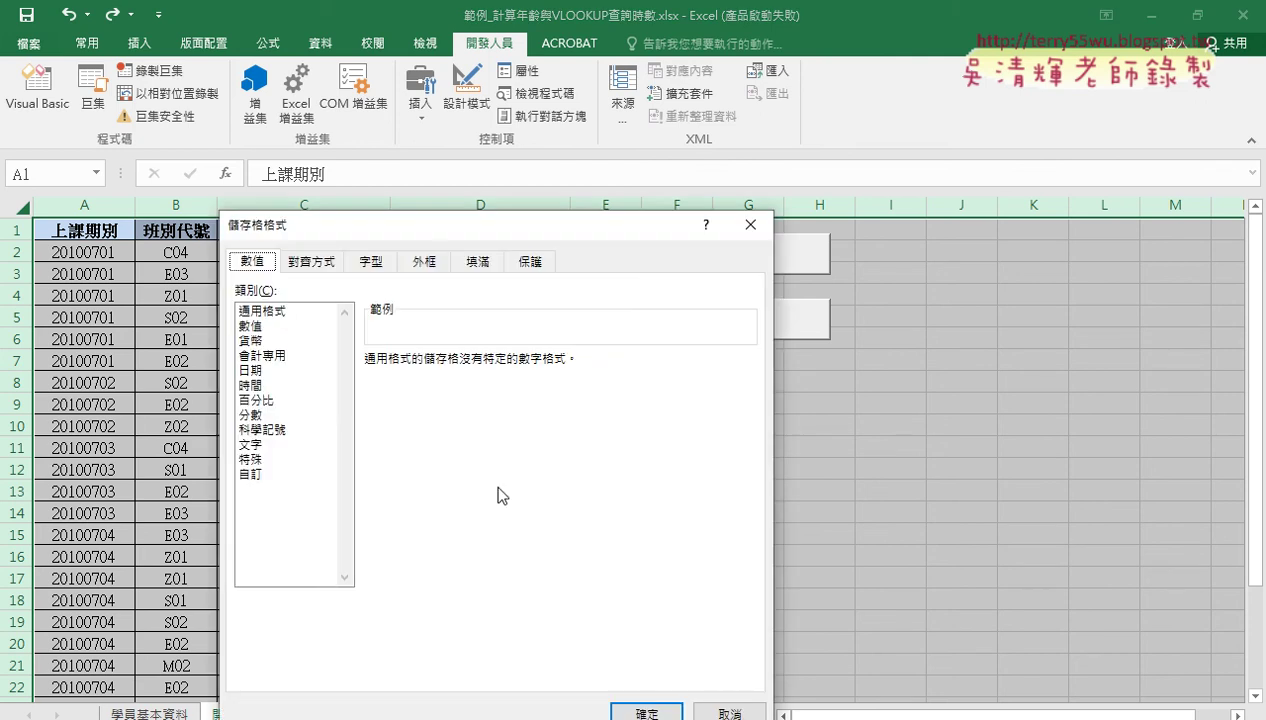
{"action": "left_click_drag", "start_coordinate": [521, 234], "coordinate": [600, 200]}
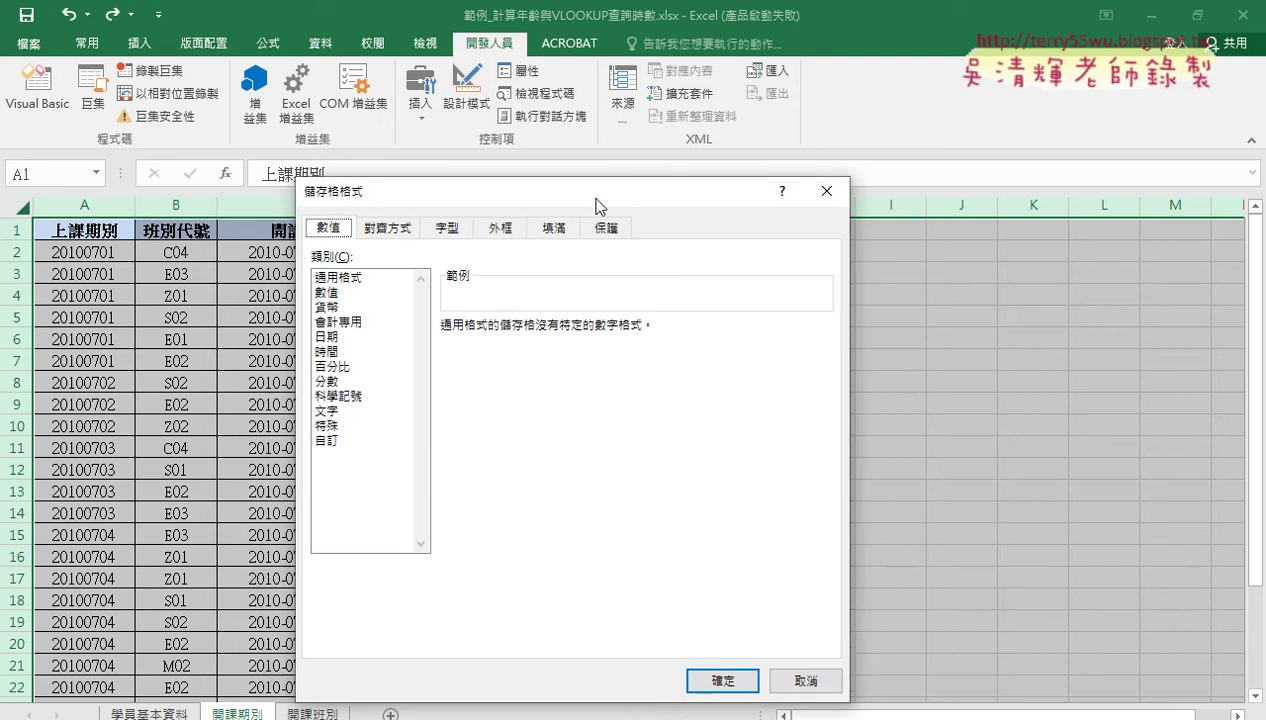
{"action": "left_click", "coordinate": [610, 232]}
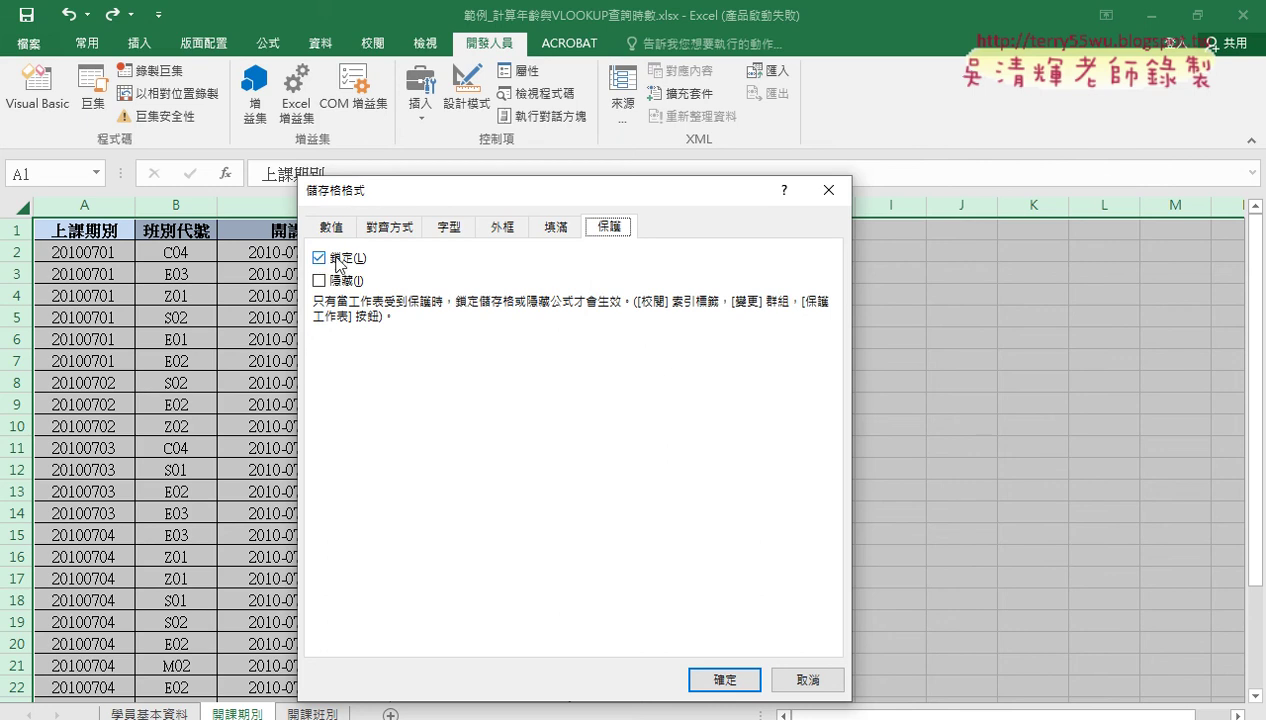
{"action": "left_click_drag", "start_coordinate": [474, 188], "coordinate": [833, 188]}
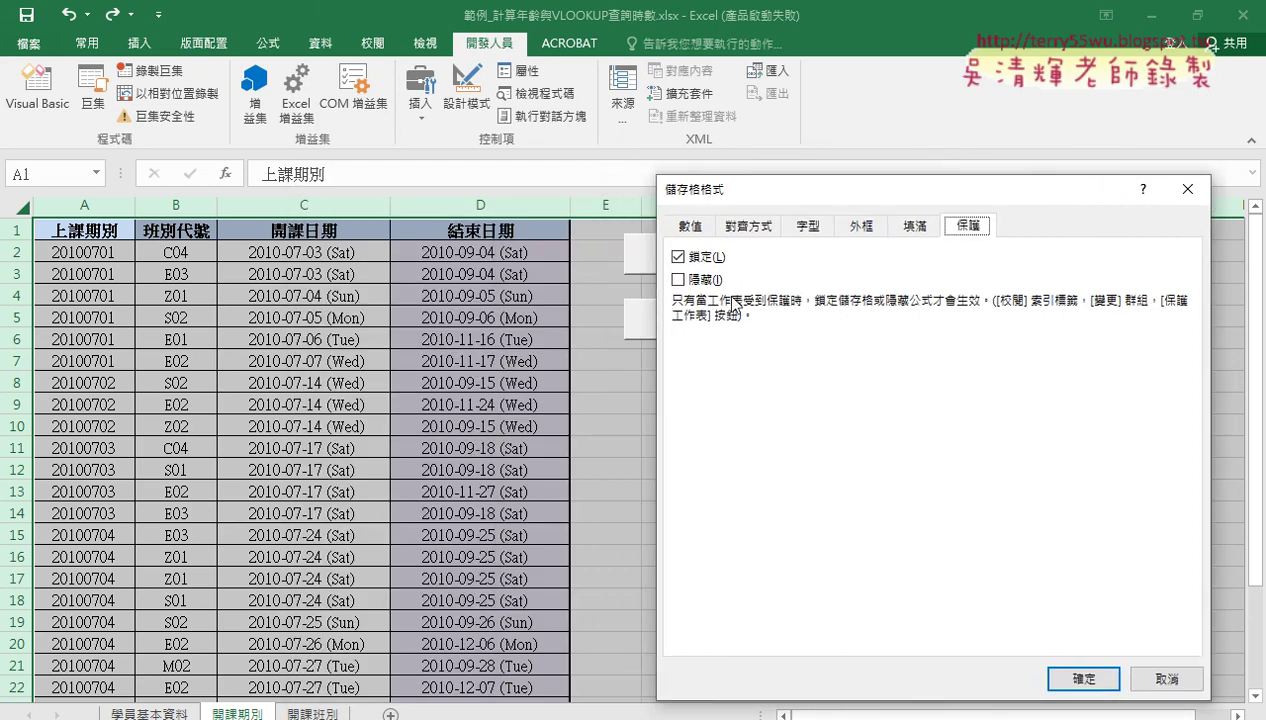
{"action": "left_click", "coordinate": [680, 281]}
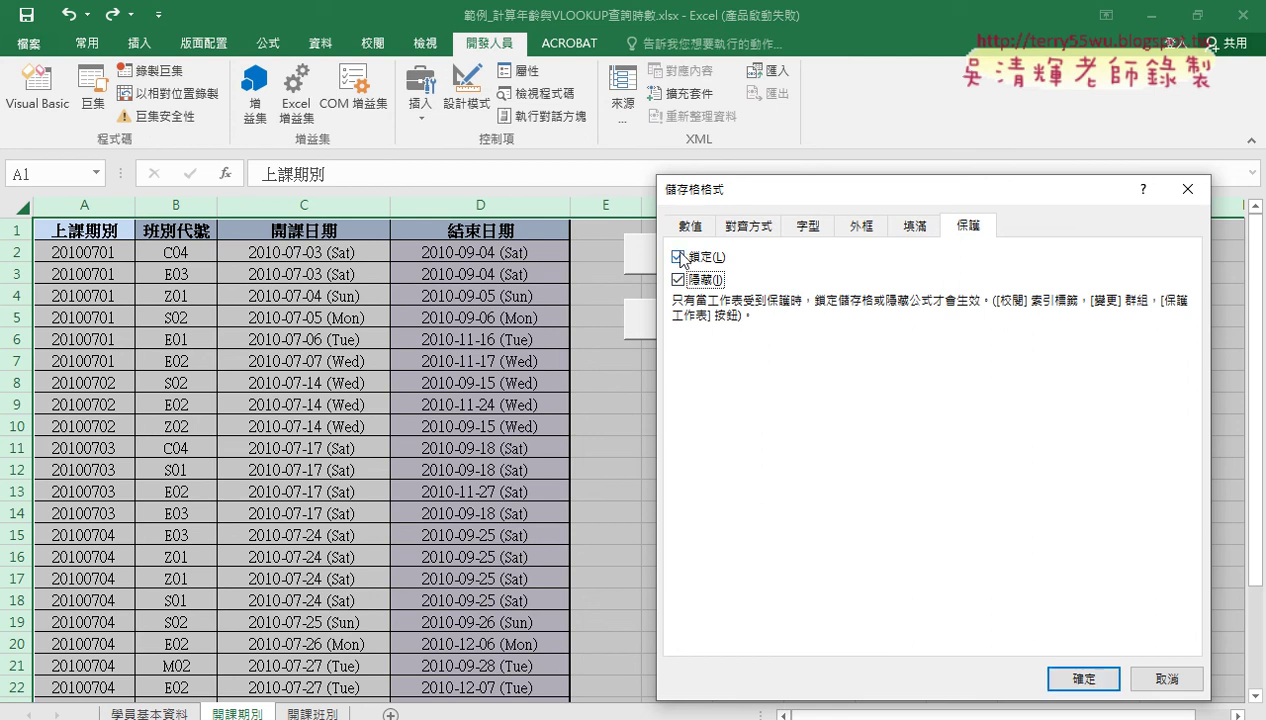
{"action": "left_click", "coordinate": [1088, 685]}
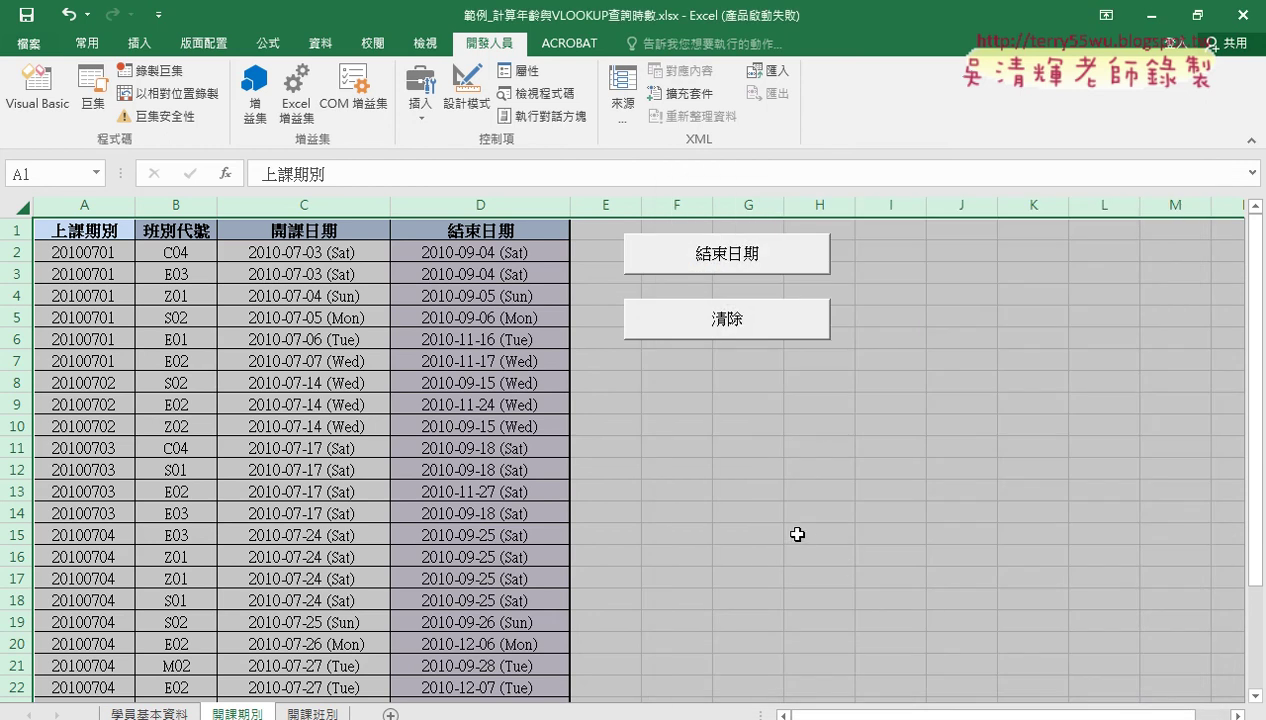
{"action": "left_click", "coordinate": [797, 534]}
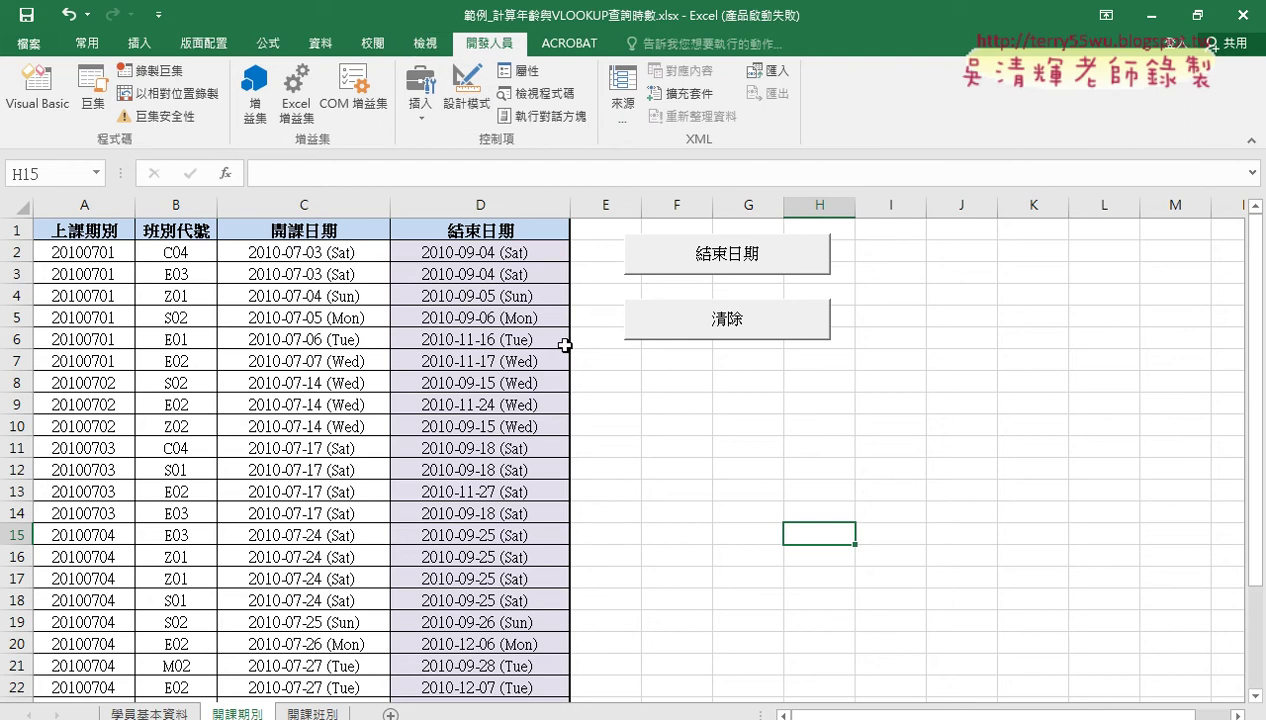
- Protect the 開課期別 sheet with a password, entering it twice, so D2's formula is hidden
{"action": "left_click", "coordinate": [462, 251]}
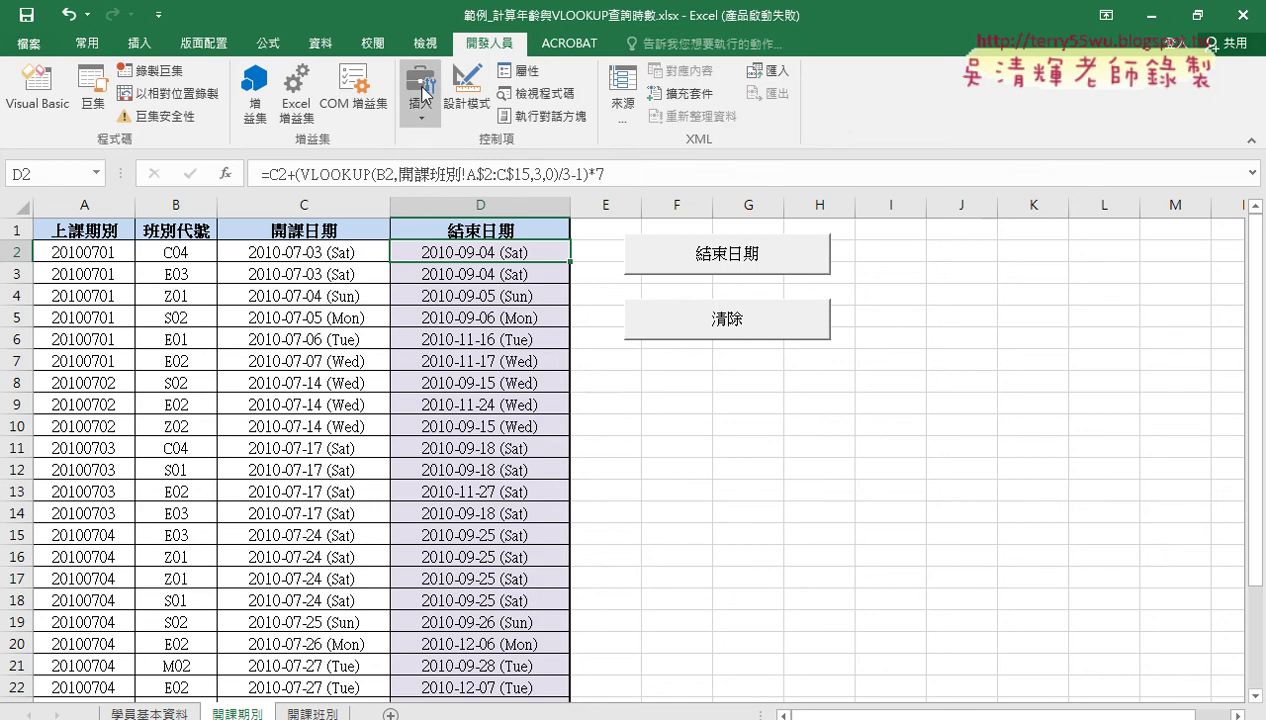
{"action": "left_click", "coordinate": [383, 47]}
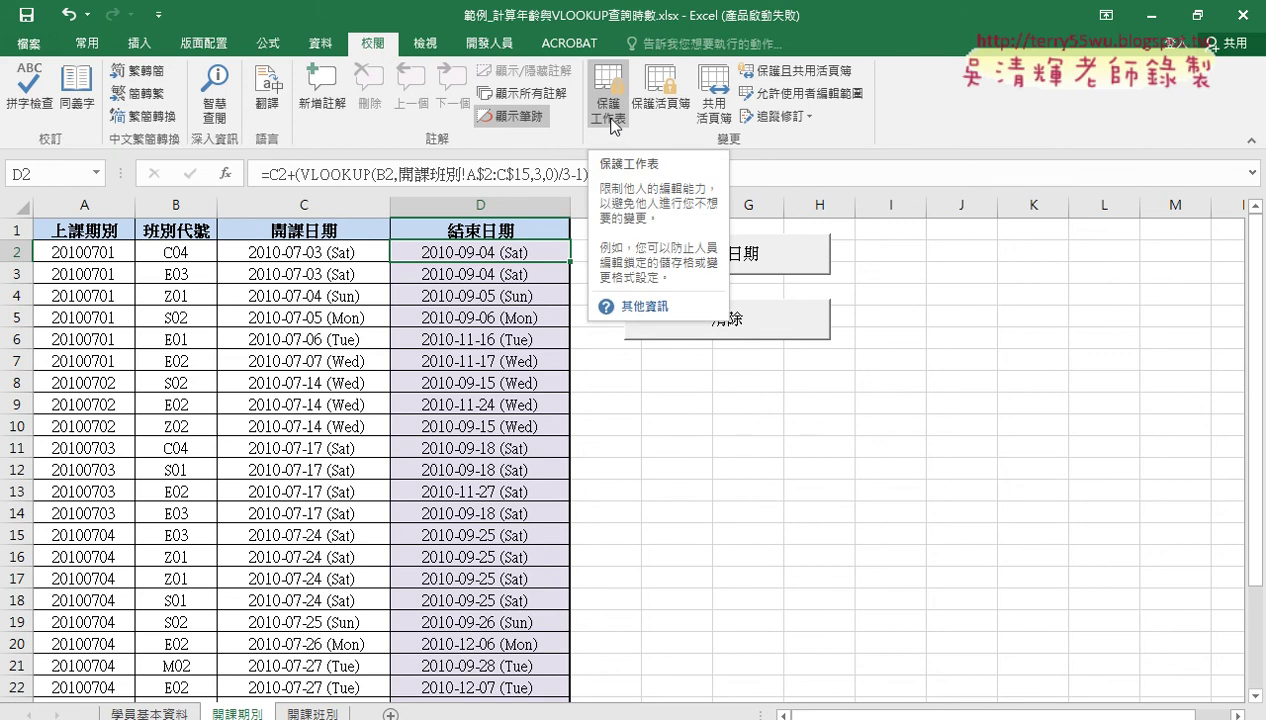
{"action": "left_click", "coordinate": [609, 124]}
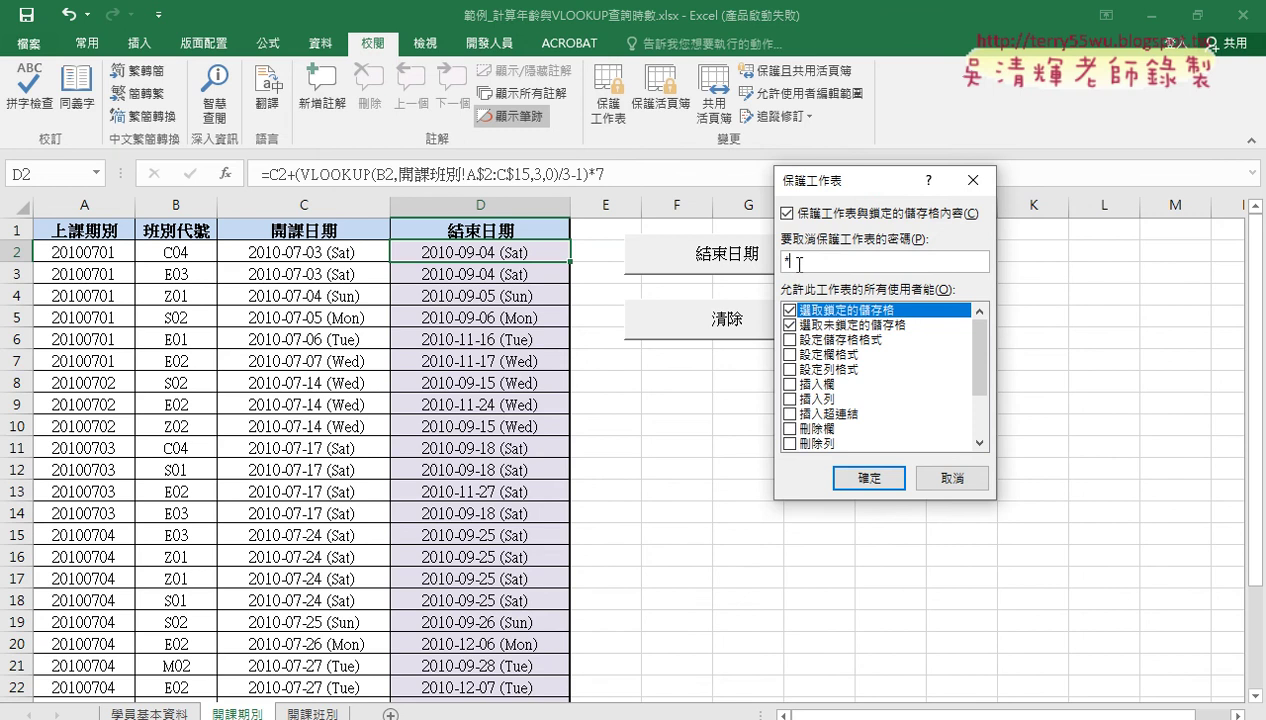
{"action": "key", "text": "Return"}
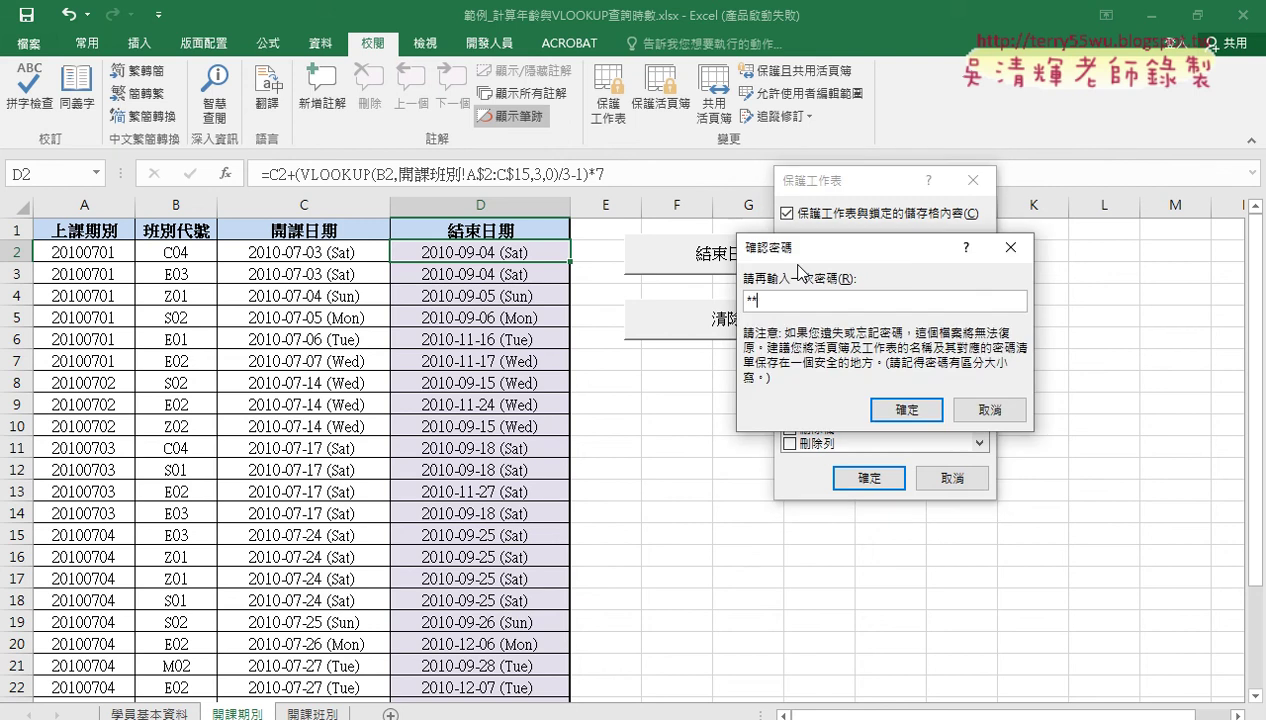
{"action": "key", "text": "Return"}
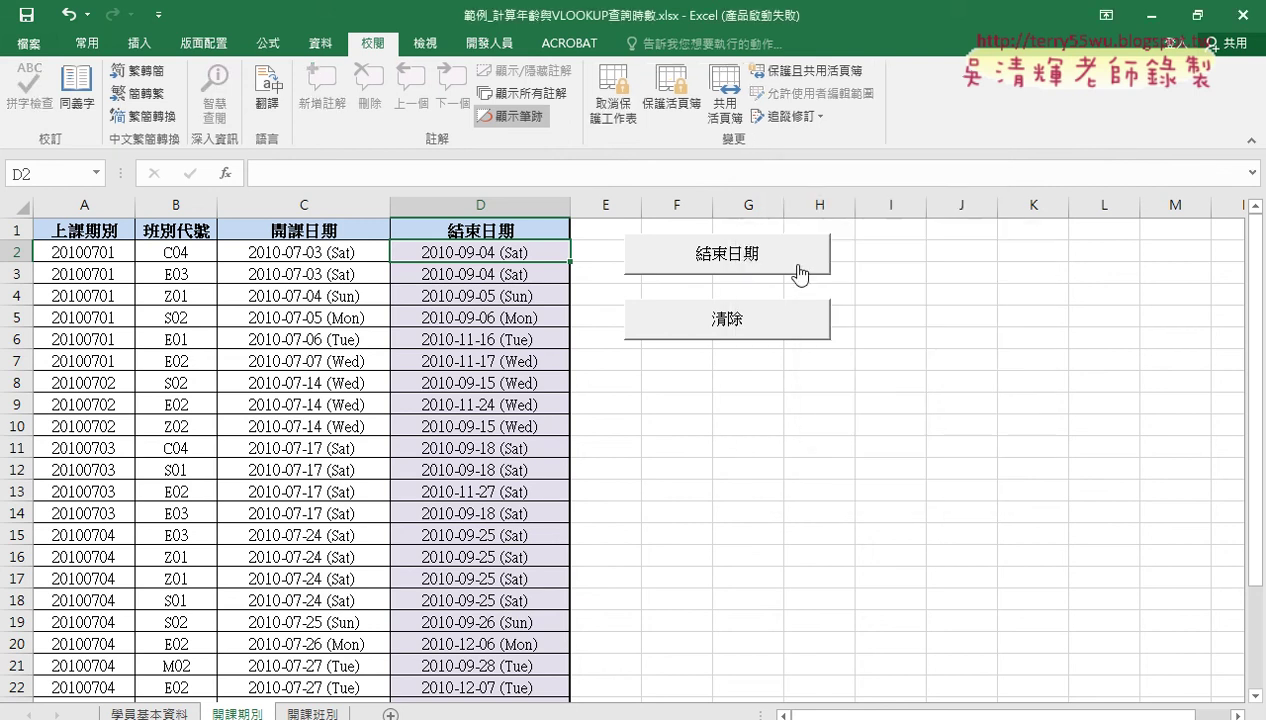
- Mark D2's hidden formula with red ink, clear the ink, then try editing D2
{"action": "left_click", "coordinate": [822, 510]}
{"action": "left_click", "coordinate": [481, 254]}
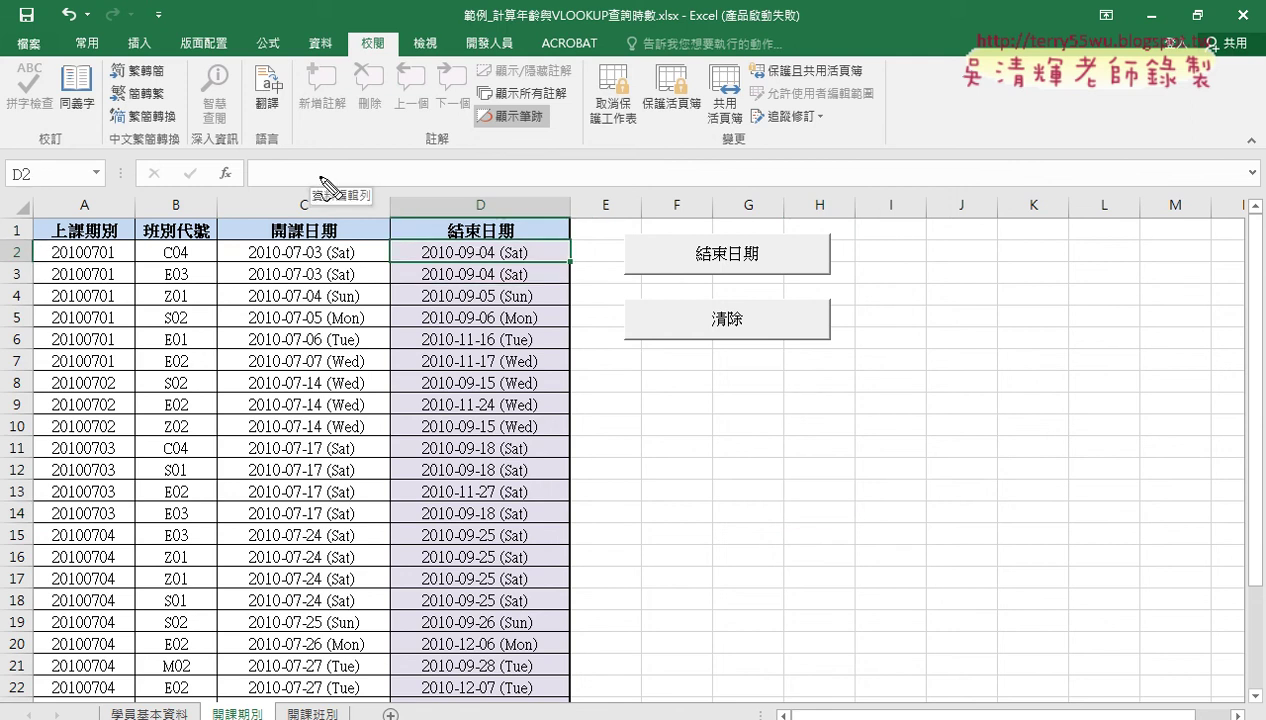
{"action": "left_click_drag", "start_coordinate": [535, 245], "coordinate": [500, 272]}
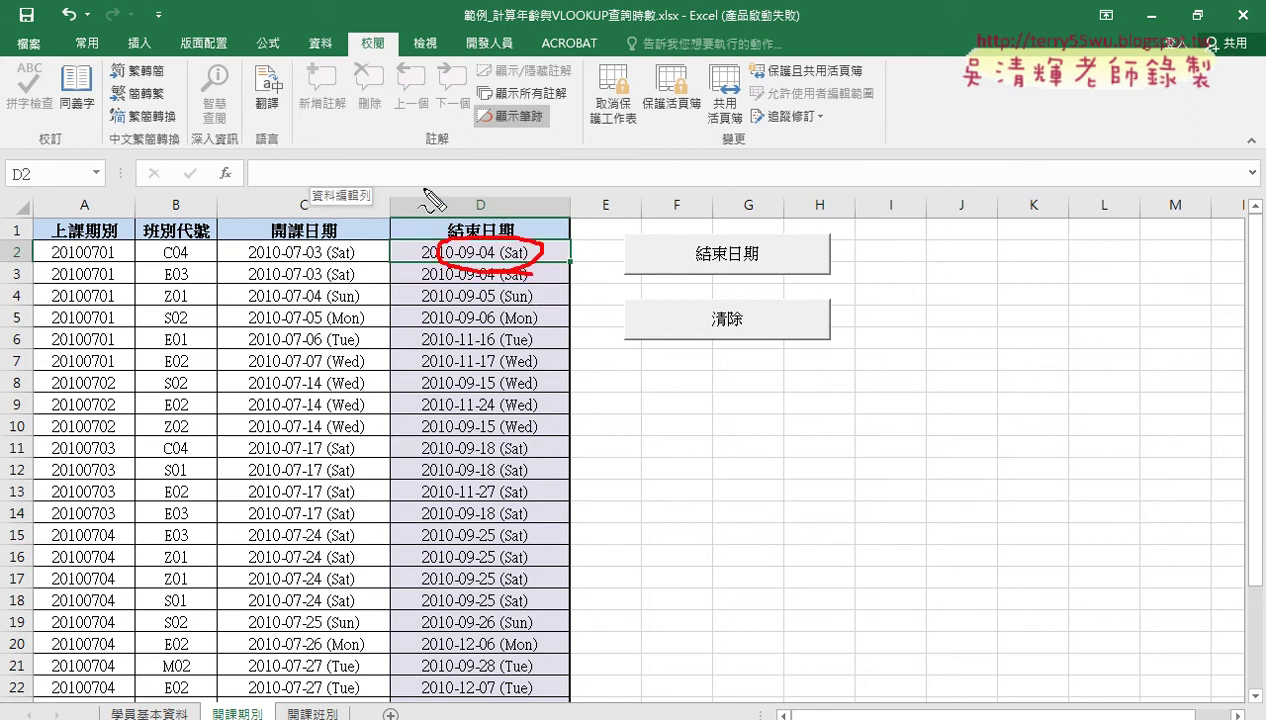
{"action": "mouse_move", "coordinate": [425, 185]}
{"action": "left_mouse_down"}
{"action": "mouse_move", "coordinate": [505, 172]}
{"action": "mouse_move", "coordinate": [425, 186]}
{"action": "left_mouse_up"}
{"action": "left_click_drag", "start_coordinate": [365, 150], "coordinate": [372, 163]}
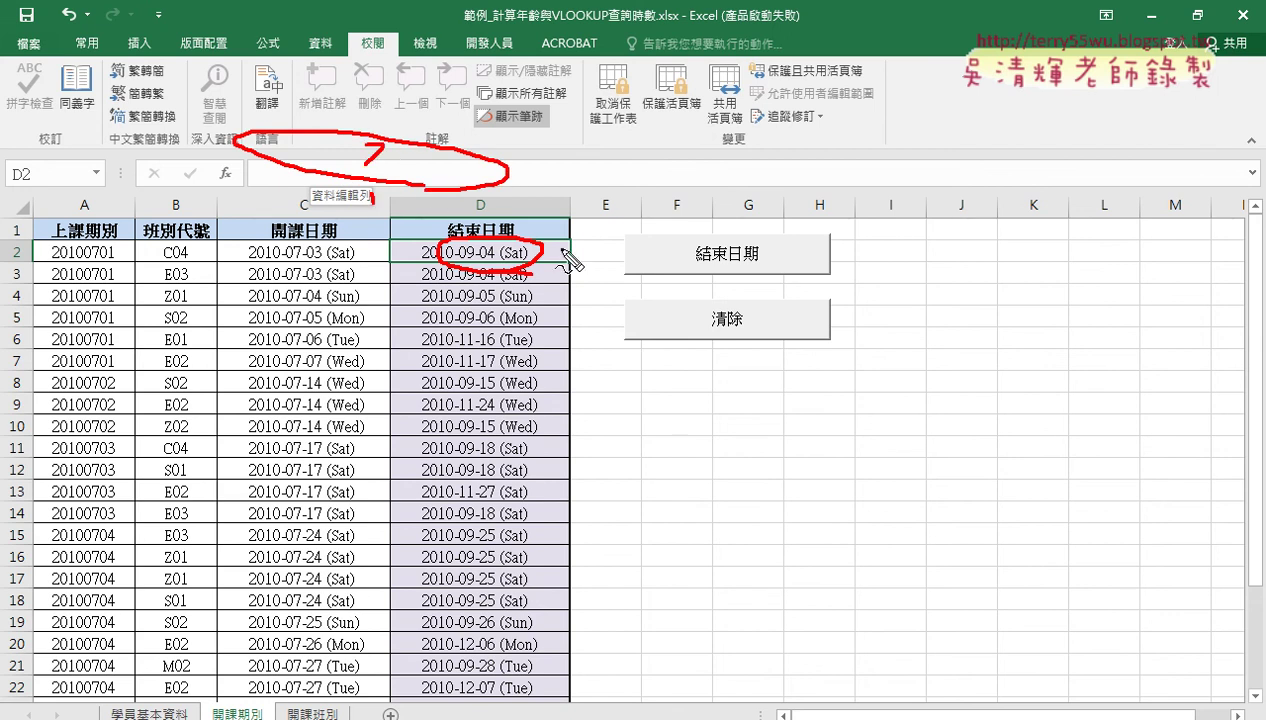
{"action": "left_click_drag", "start_coordinate": [600, 150], "coordinate": [616, 172]}
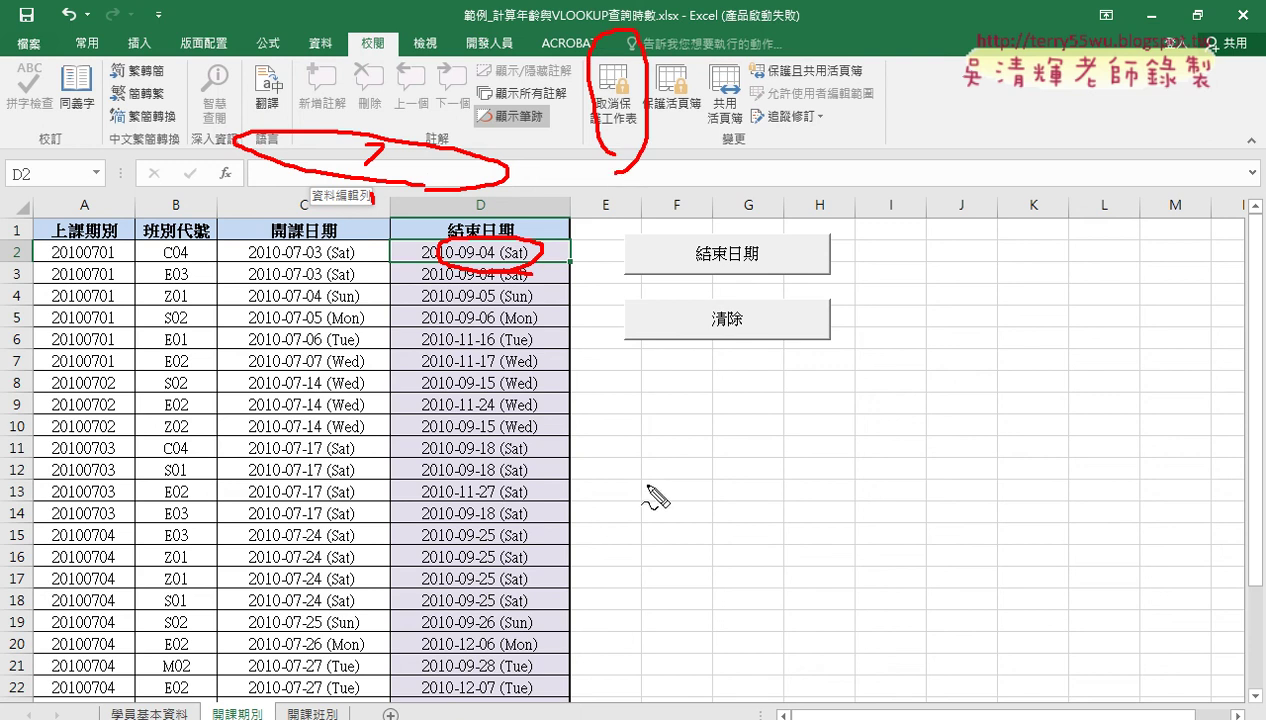
{"action": "key", "text": "Escape"}
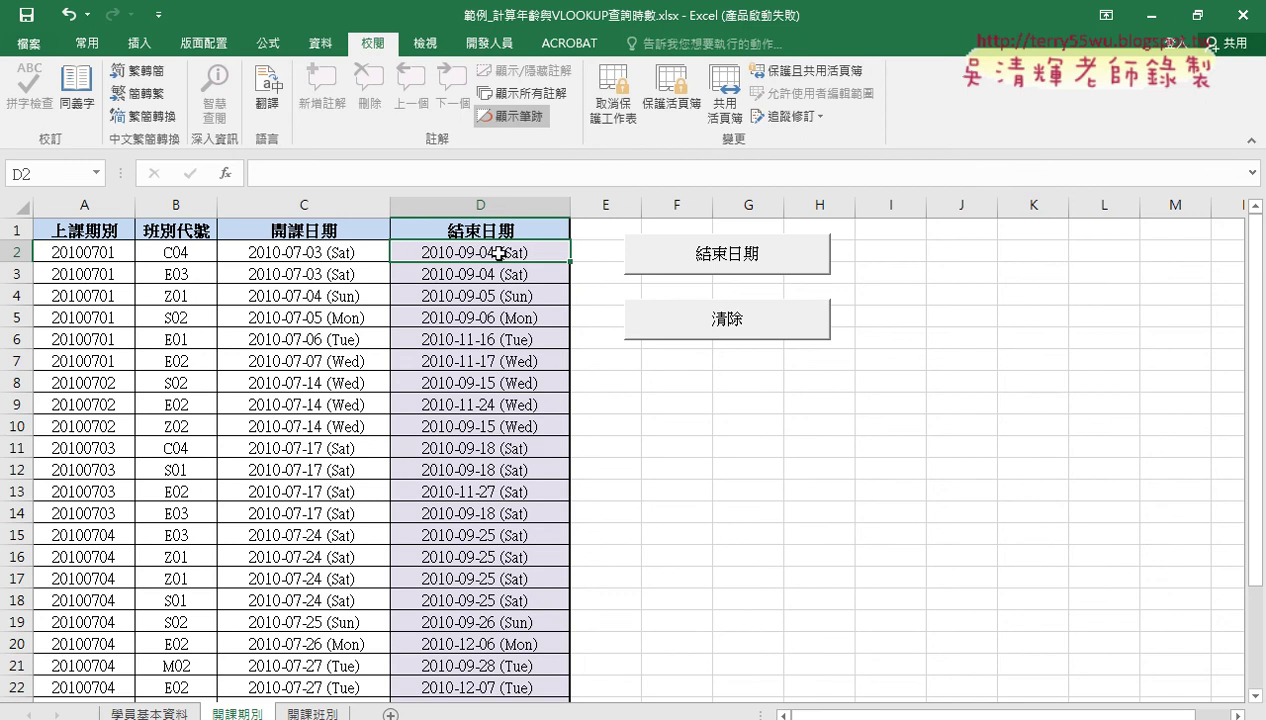
{"action": "double_click", "coordinate": [498, 253]}
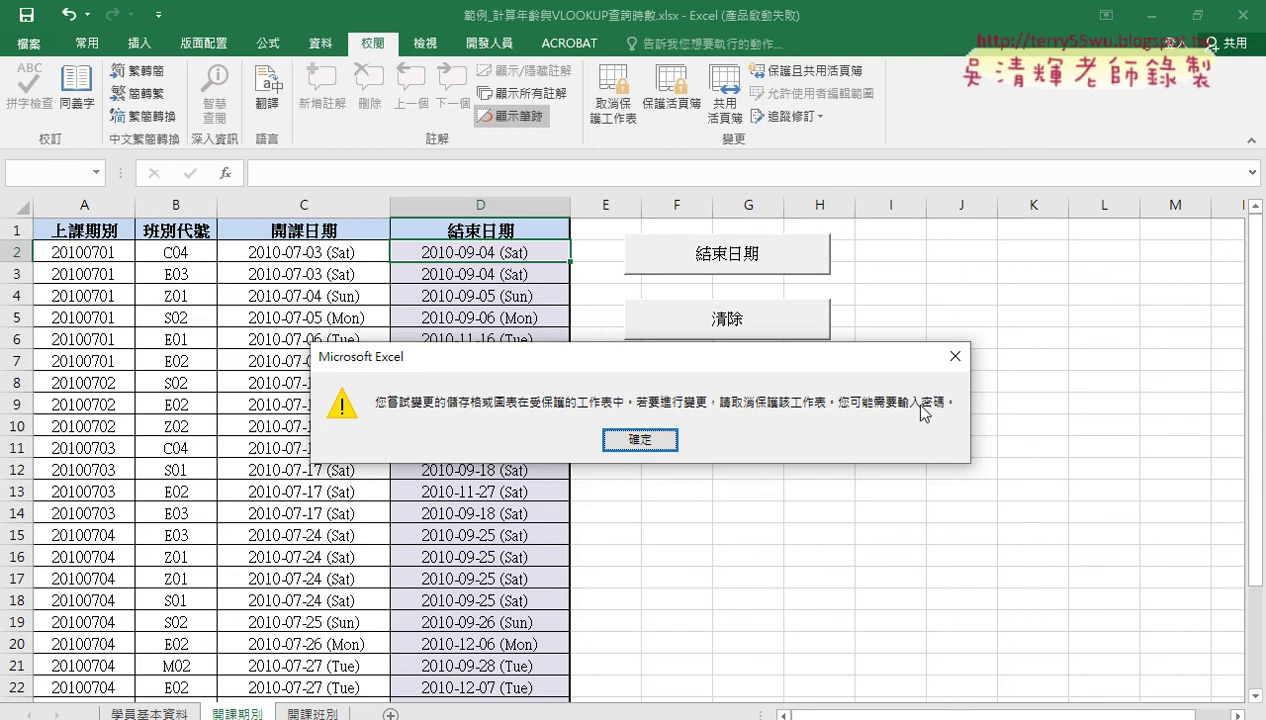
- Close the protected-sheet warning, select G14, and switch from Home back to Review
{"action": "left_click", "coordinate": [652, 441]}
{"action": "left_click", "coordinate": [729, 514]}
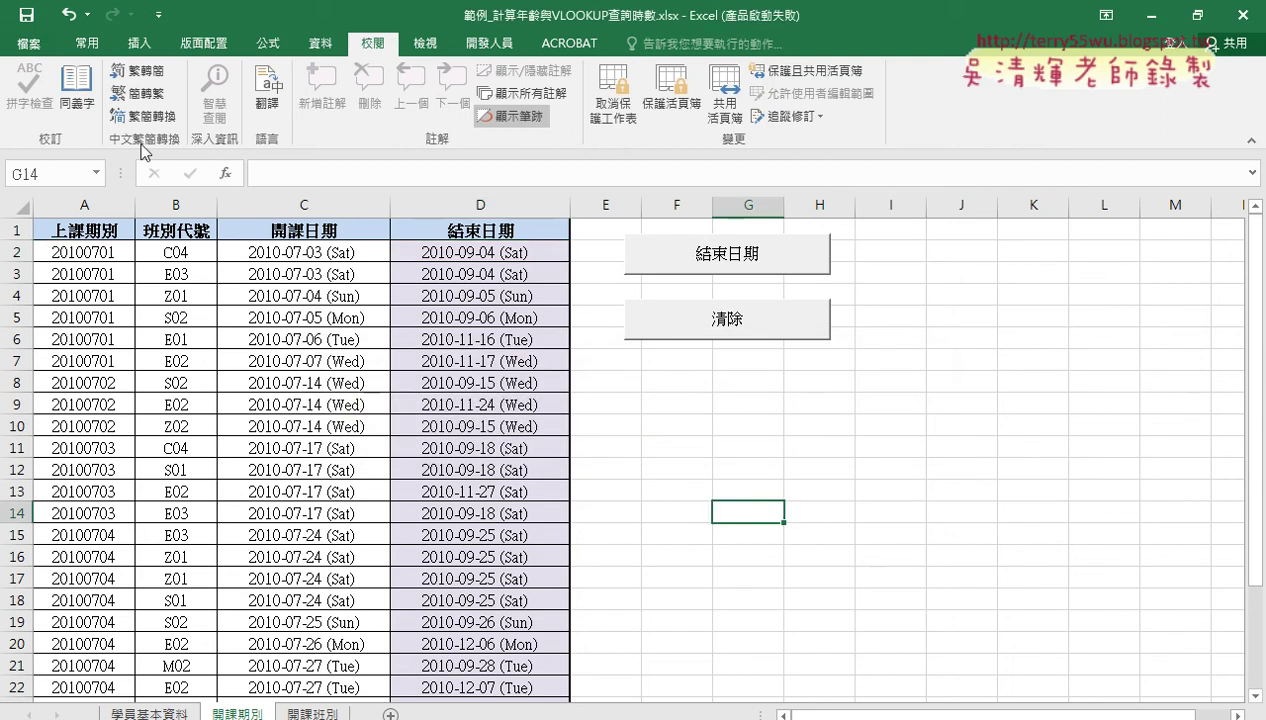
{"action": "left_click", "coordinate": [86, 46]}
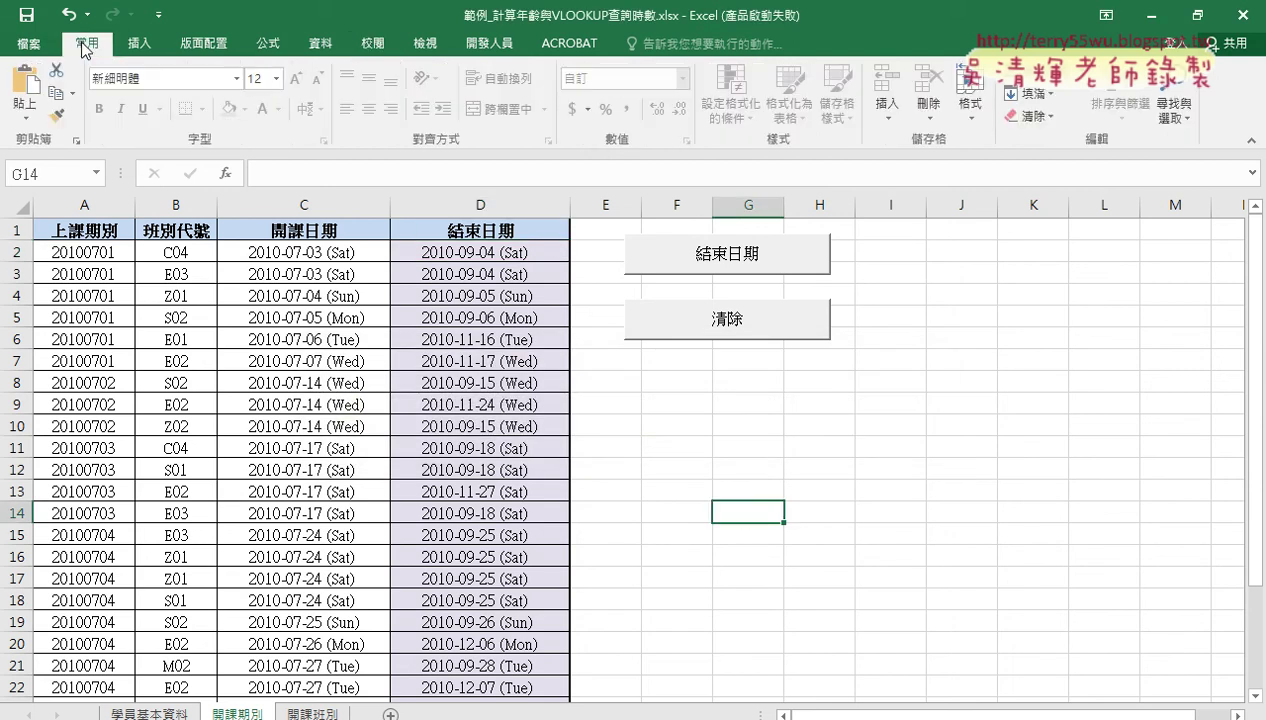
{"action": "left_click", "coordinate": [378, 46]}
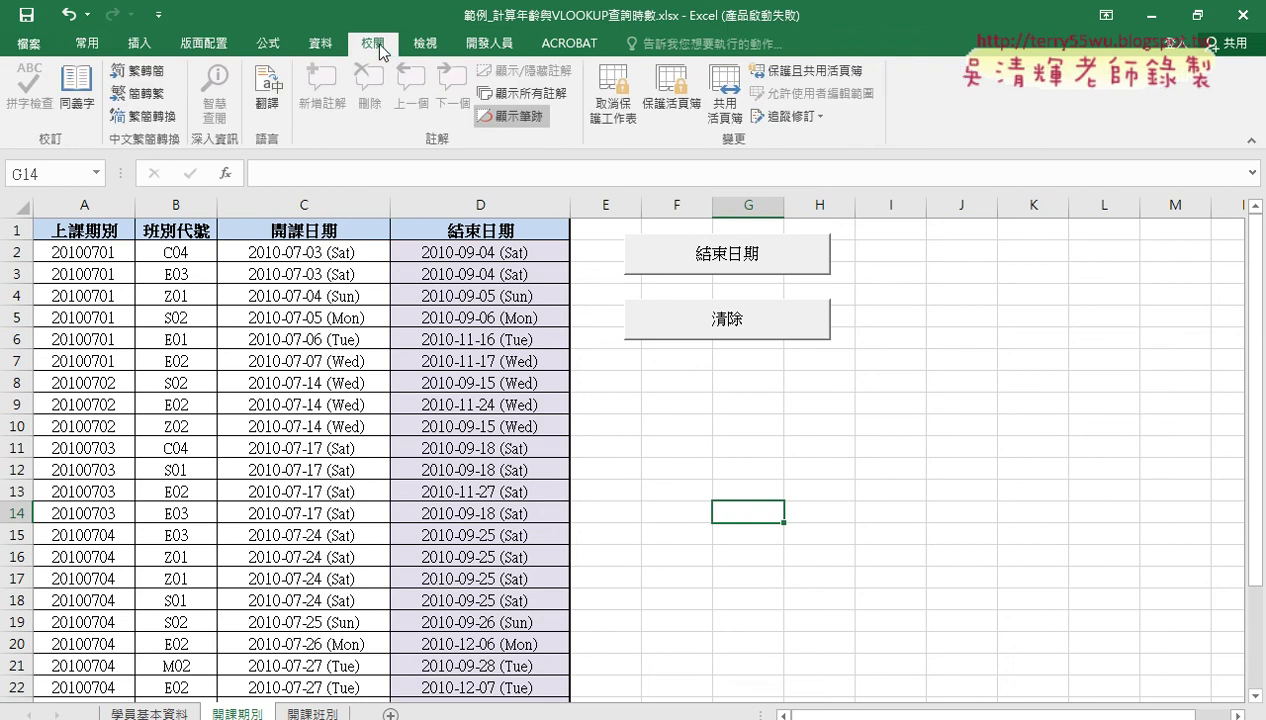
- Attempt Unprotect Sheet with a password and dismiss the 'password incorrect' message
{"action": "left_click", "coordinate": [620, 122]}
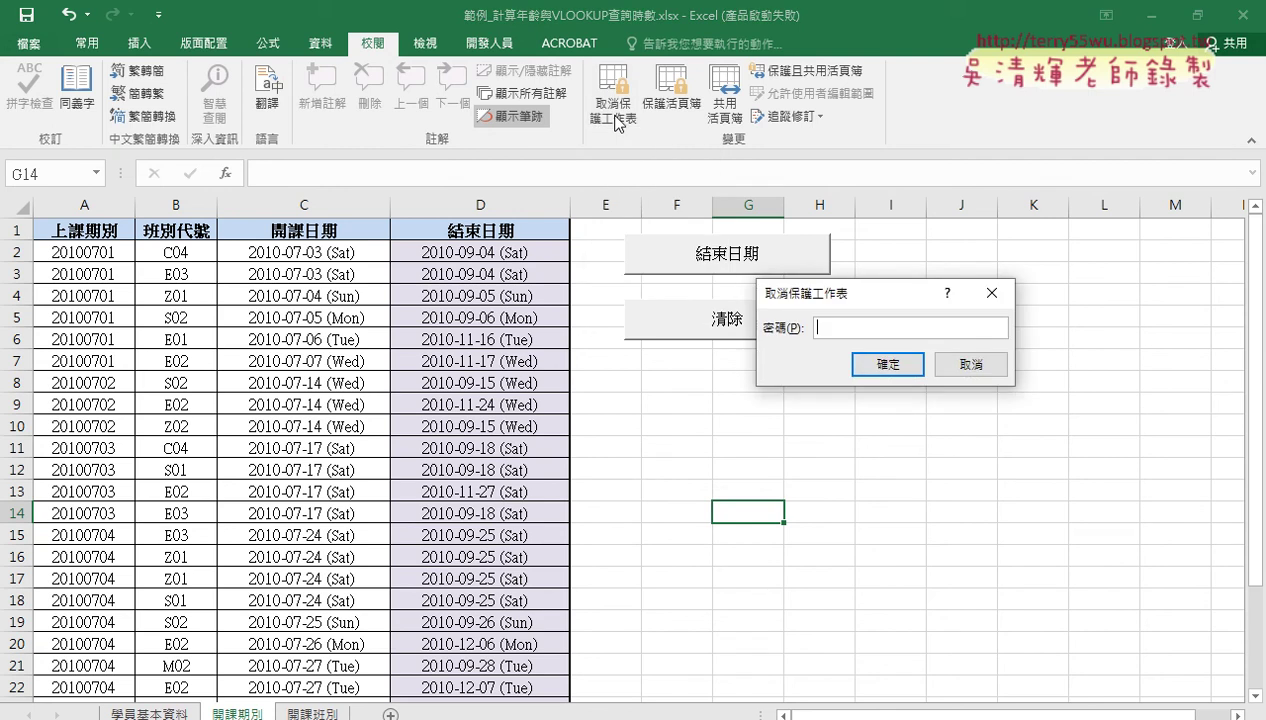
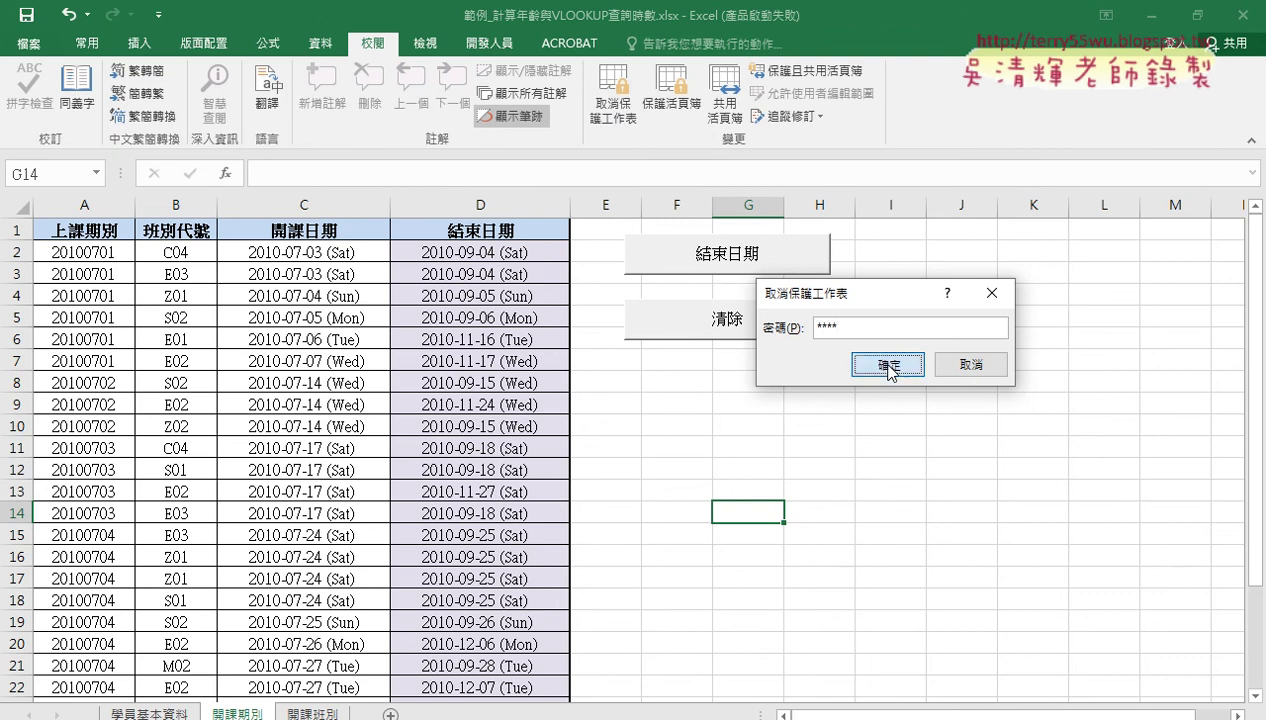
{"action": "left_click", "coordinate": [893, 366]}
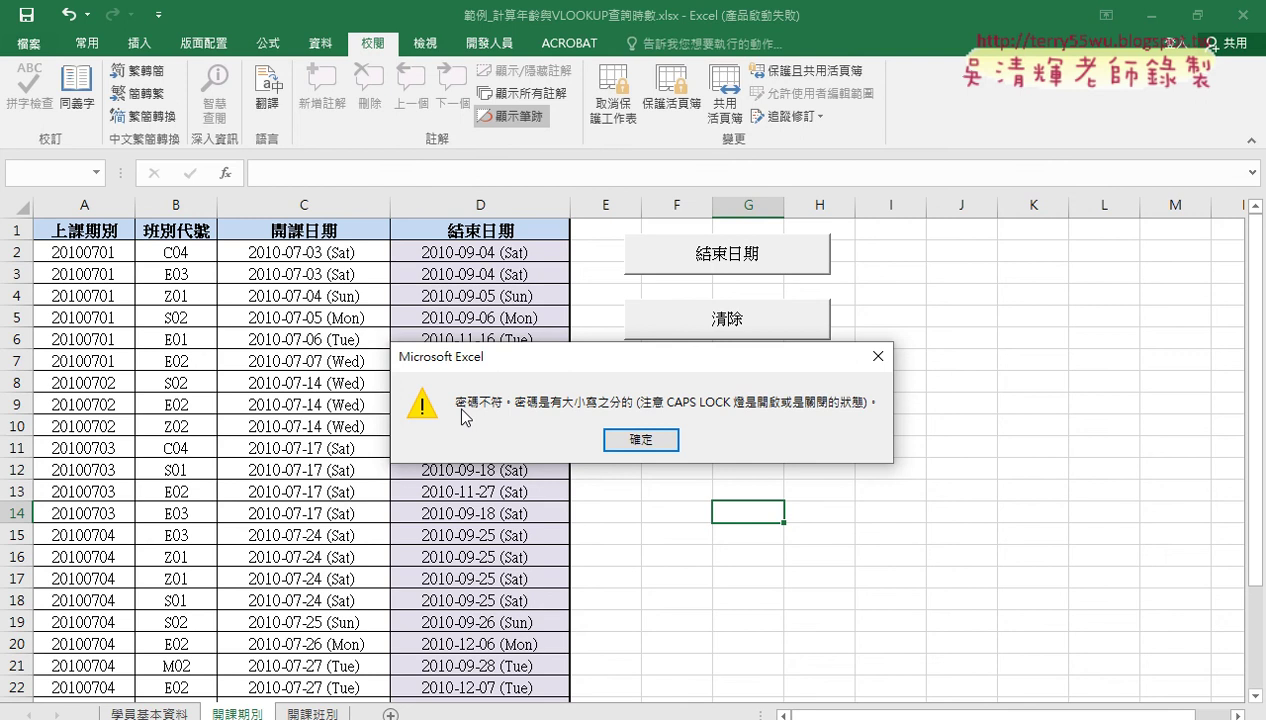
{"action": "left_click", "coordinate": [668, 436]}
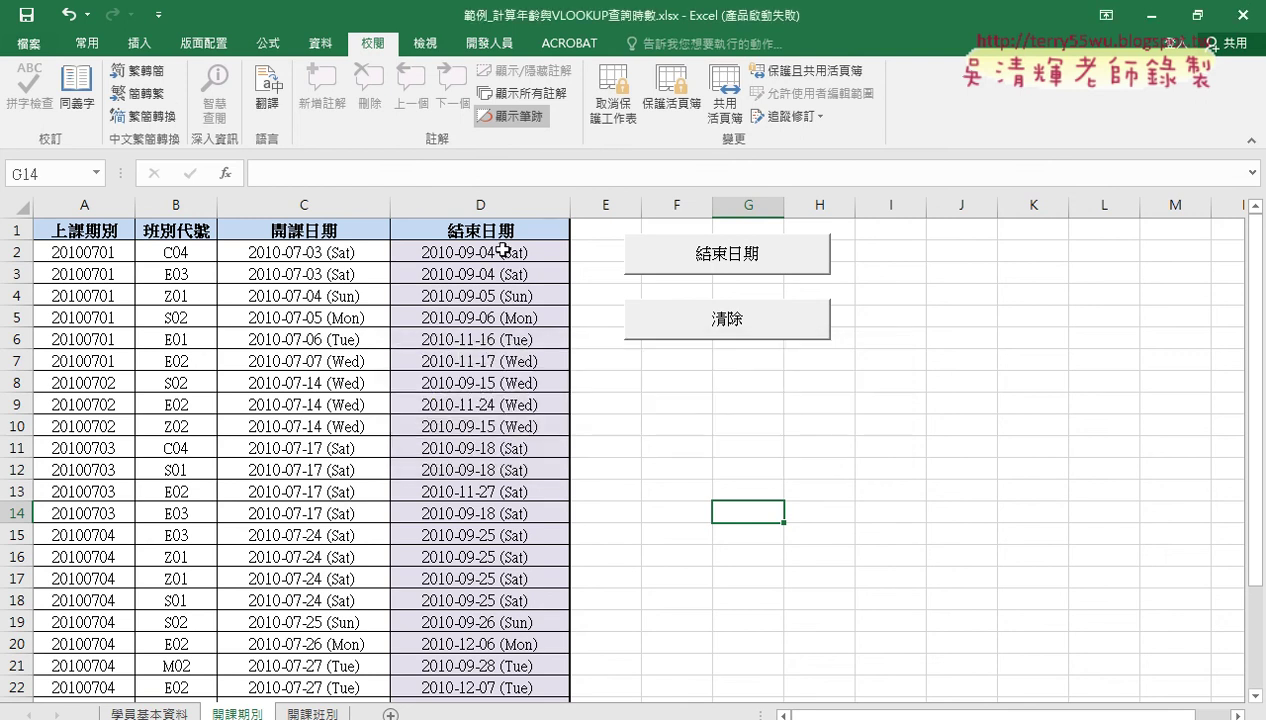
- Select the end dates in D2:D9 and run the 清除 macro, which fails with run-time error 1004
{"action": "left_click", "coordinate": [655, 467]}
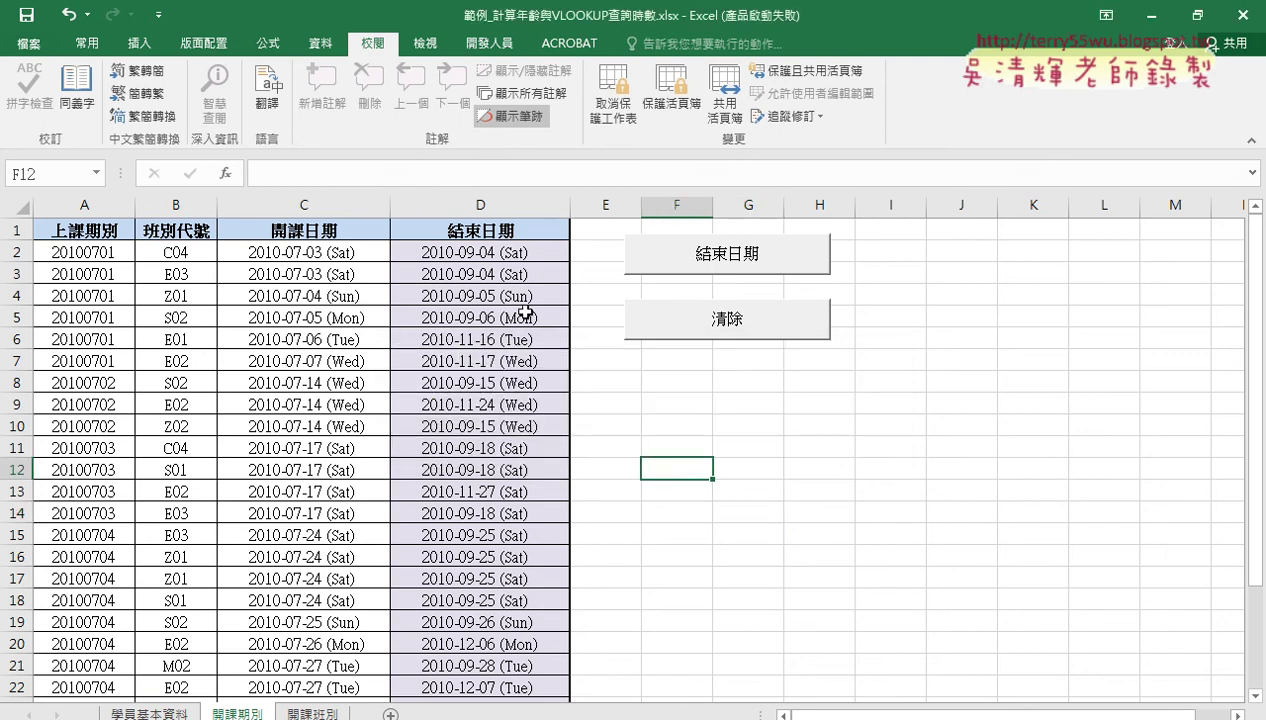
{"action": "left_click_drag", "start_coordinate": [489, 252], "coordinate": [487, 393]}
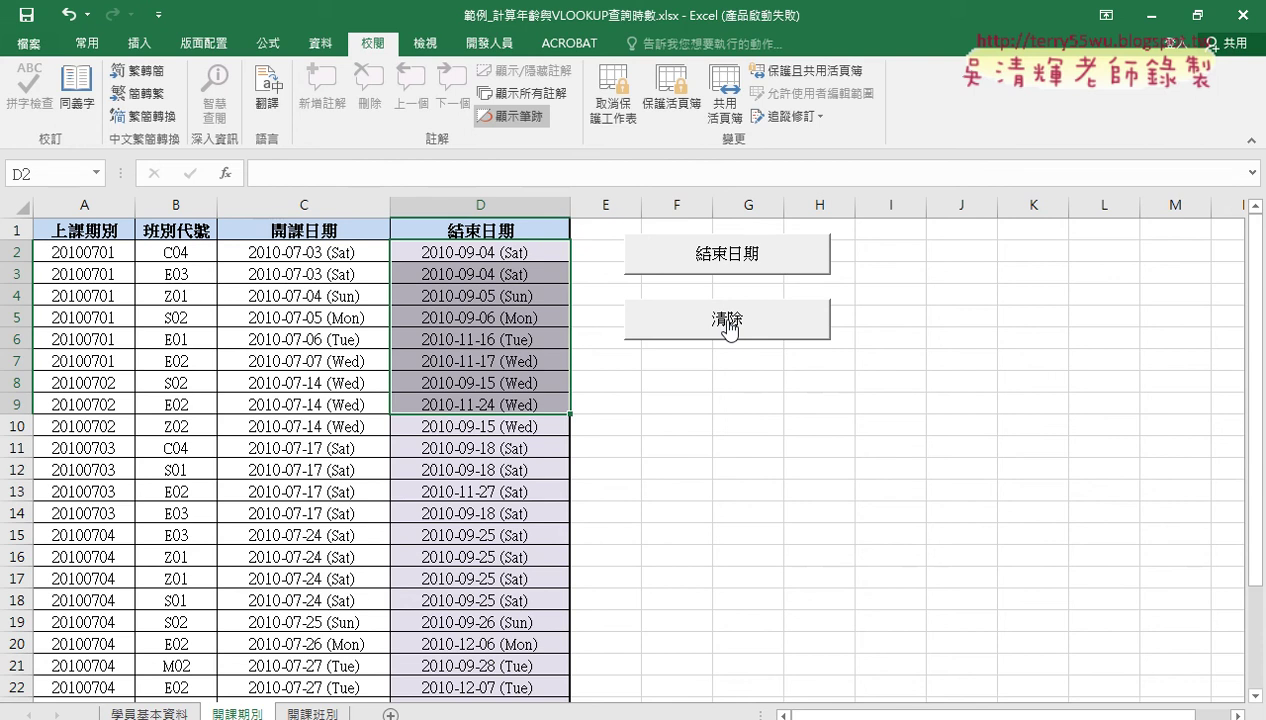
{"action": "left_click", "coordinate": [489, 247]}
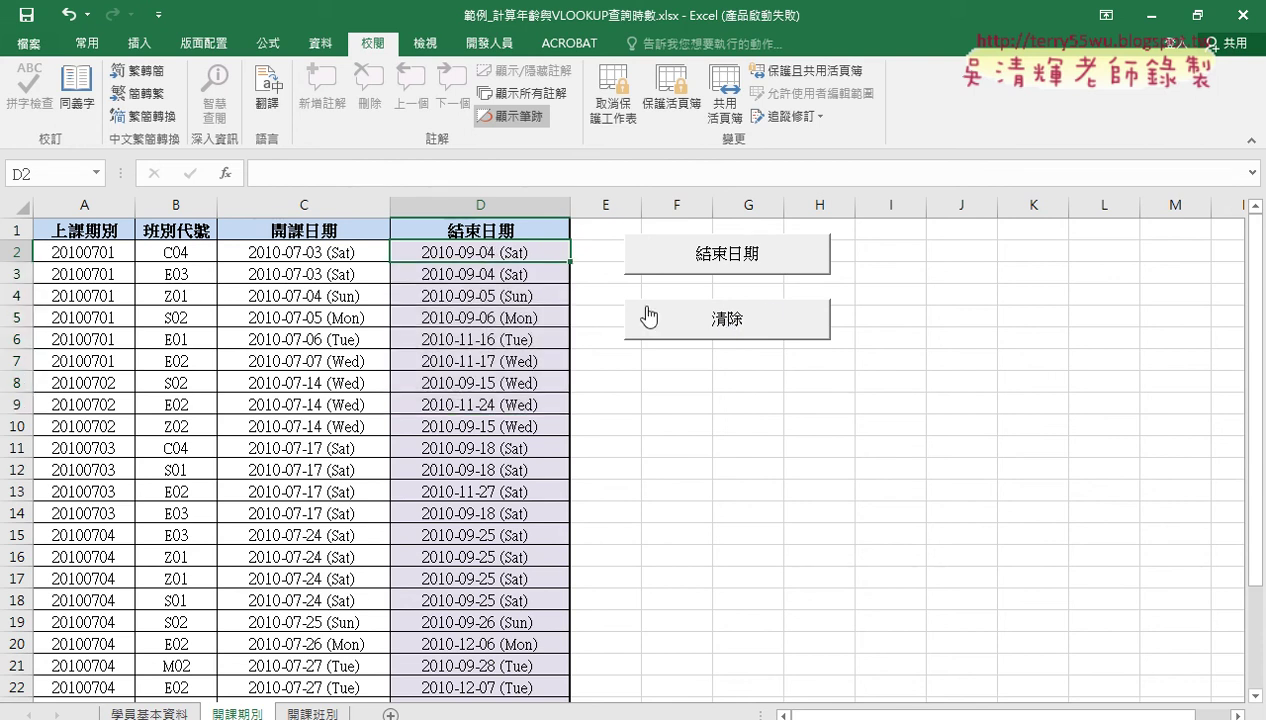
{"action": "left_click", "coordinate": [768, 330]}
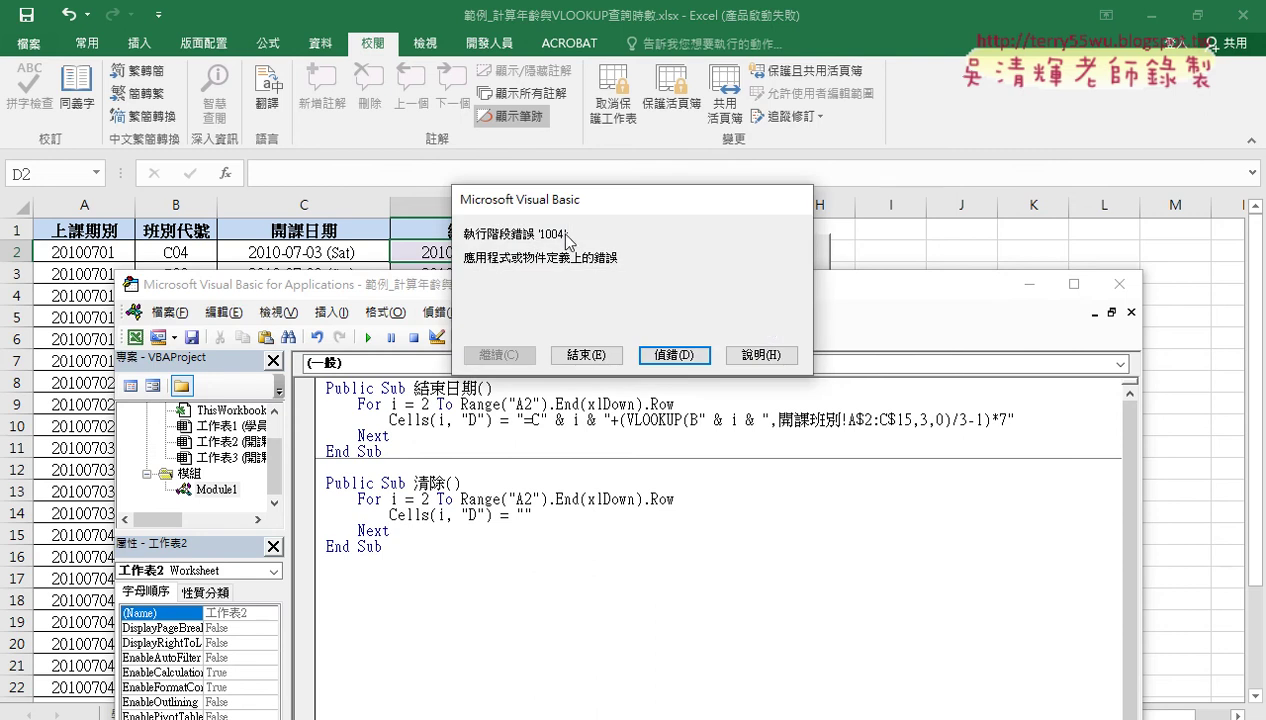
- Debug error 1004 and inspect the highlighted Cells(i, "D") = "" line in 清除
{"action": "left_click", "coordinate": [673, 355]}
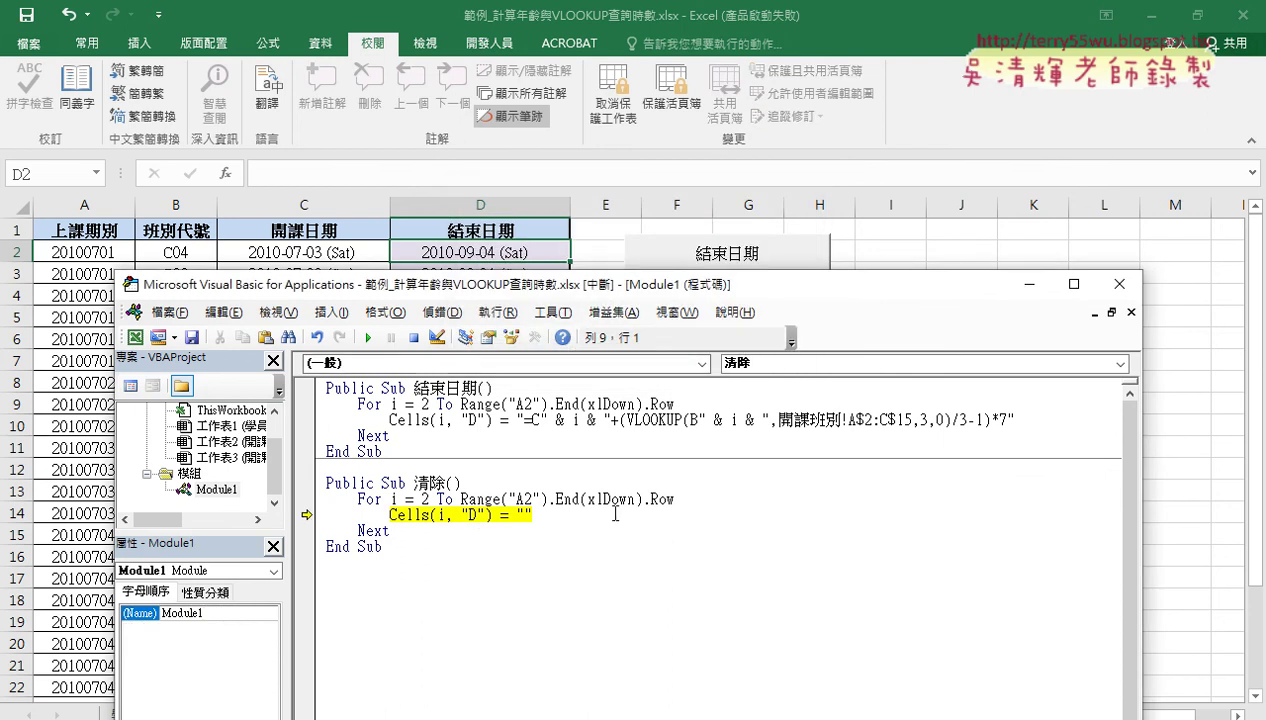
{"action": "mouse_move", "coordinate": [397, 514]}
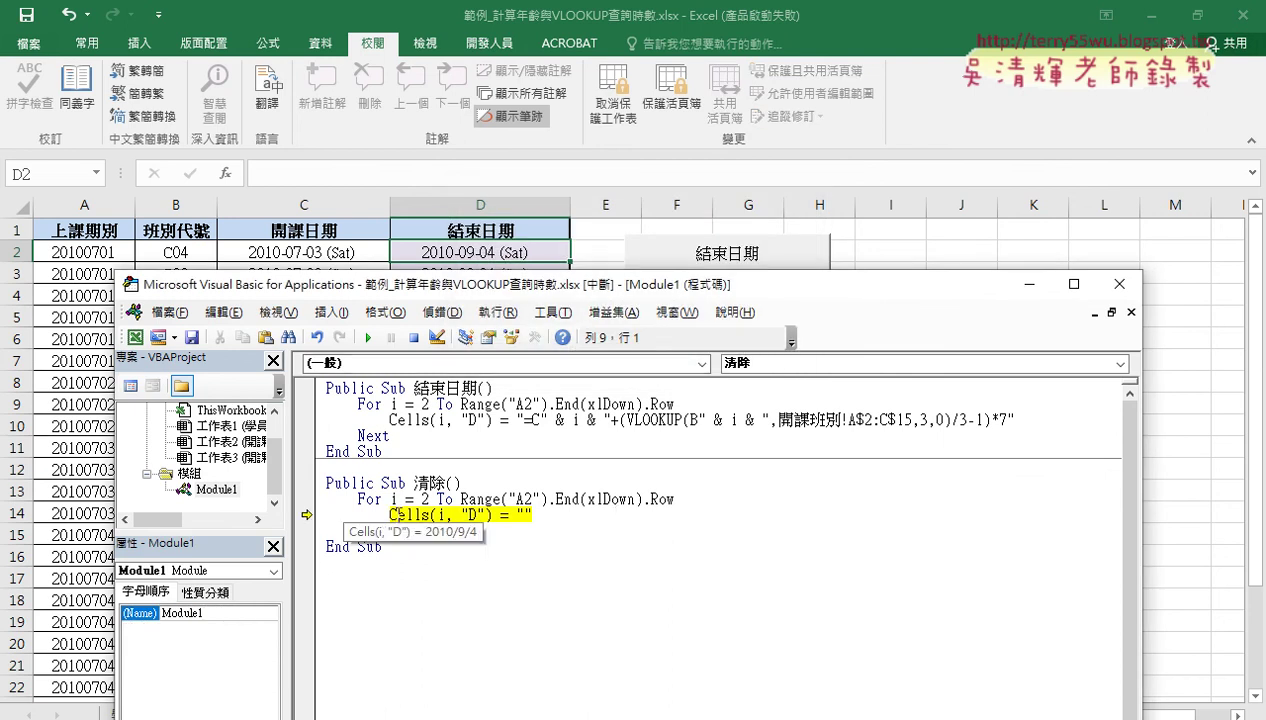
{"action": "double_click", "coordinate": [524, 514]}
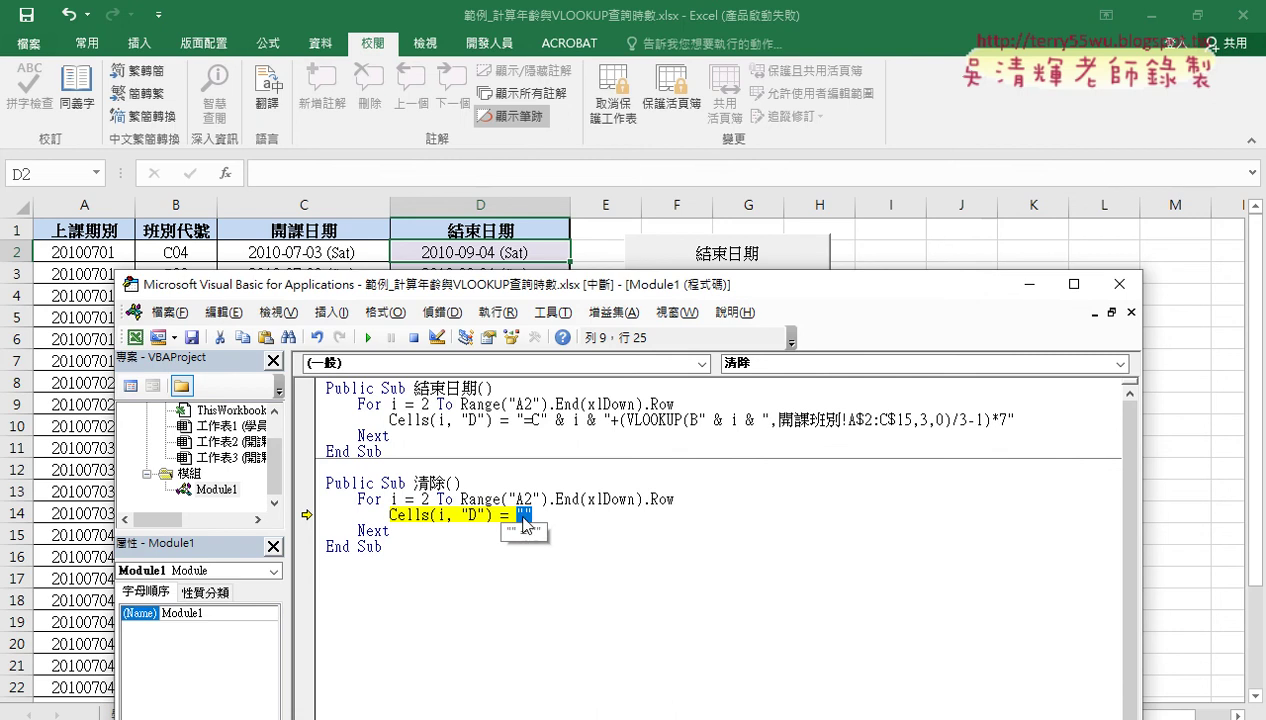
{"action": "left_click_drag", "start_coordinate": [513, 293], "coordinate": [603, 305]}
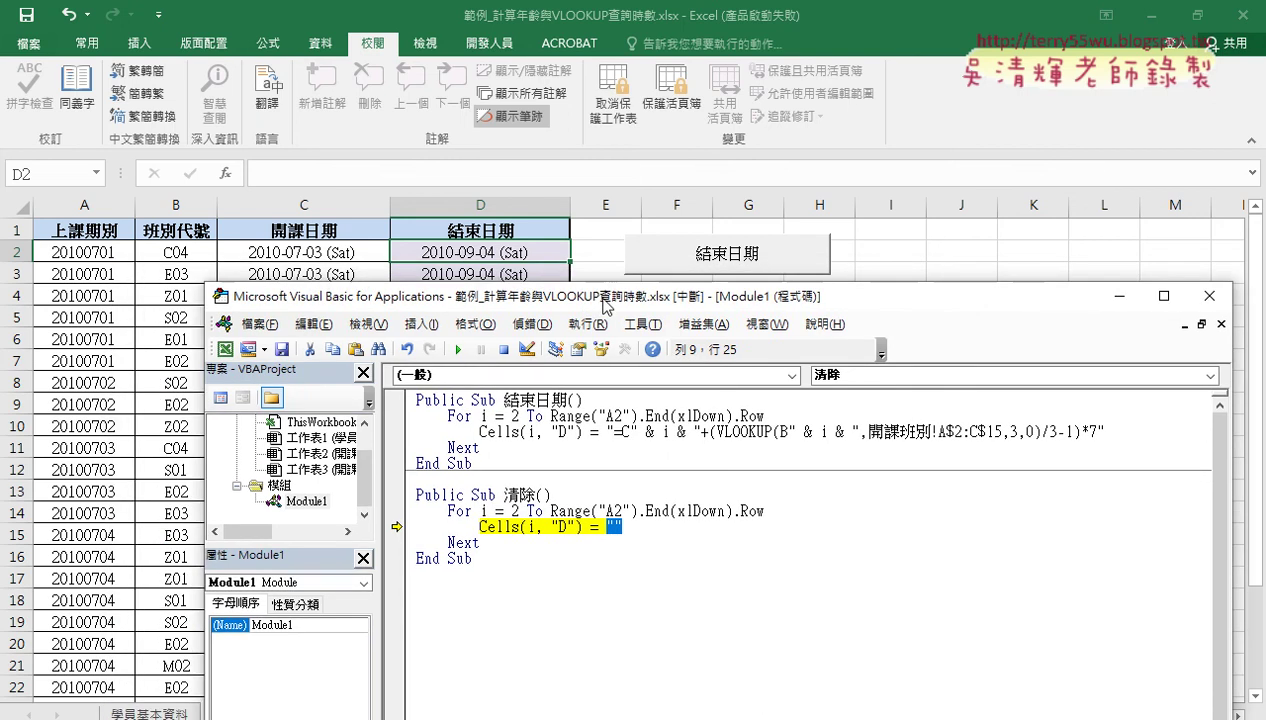
{"action": "left_click", "coordinate": [630, 521]}
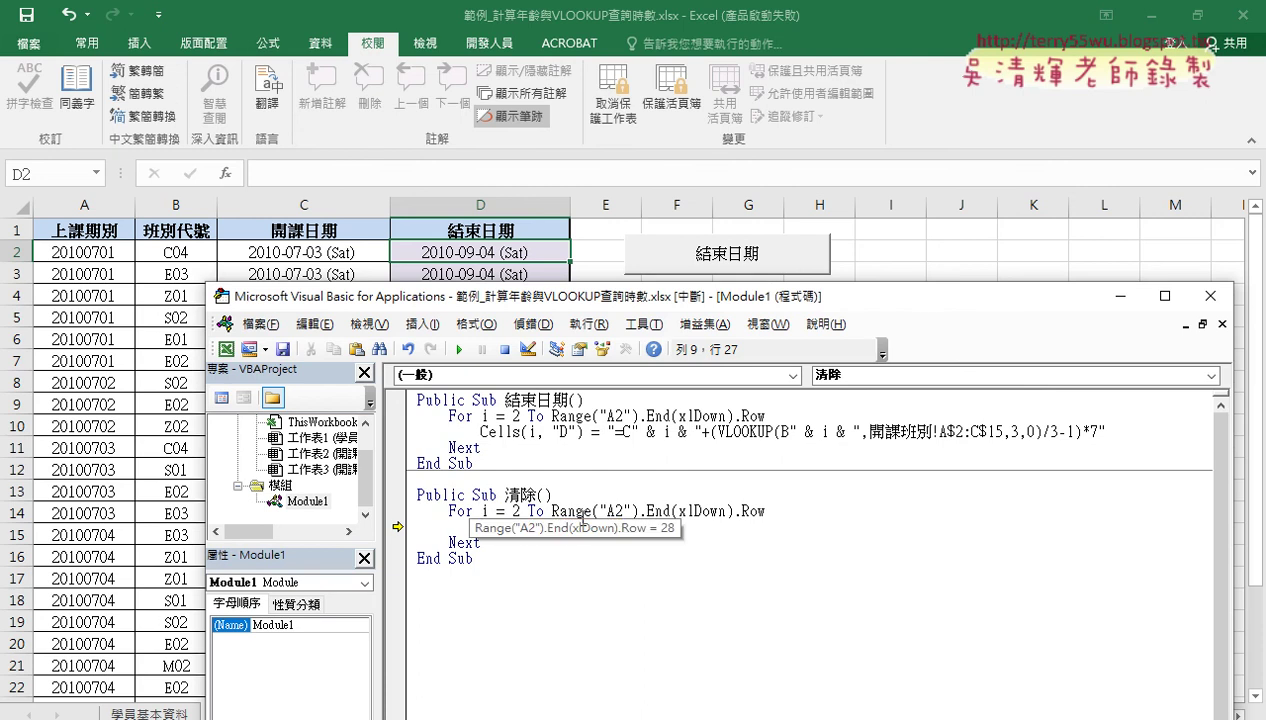
{"action": "left_click_drag", "start_coordinate": [584, 525], "coordinate": [479, 522]}
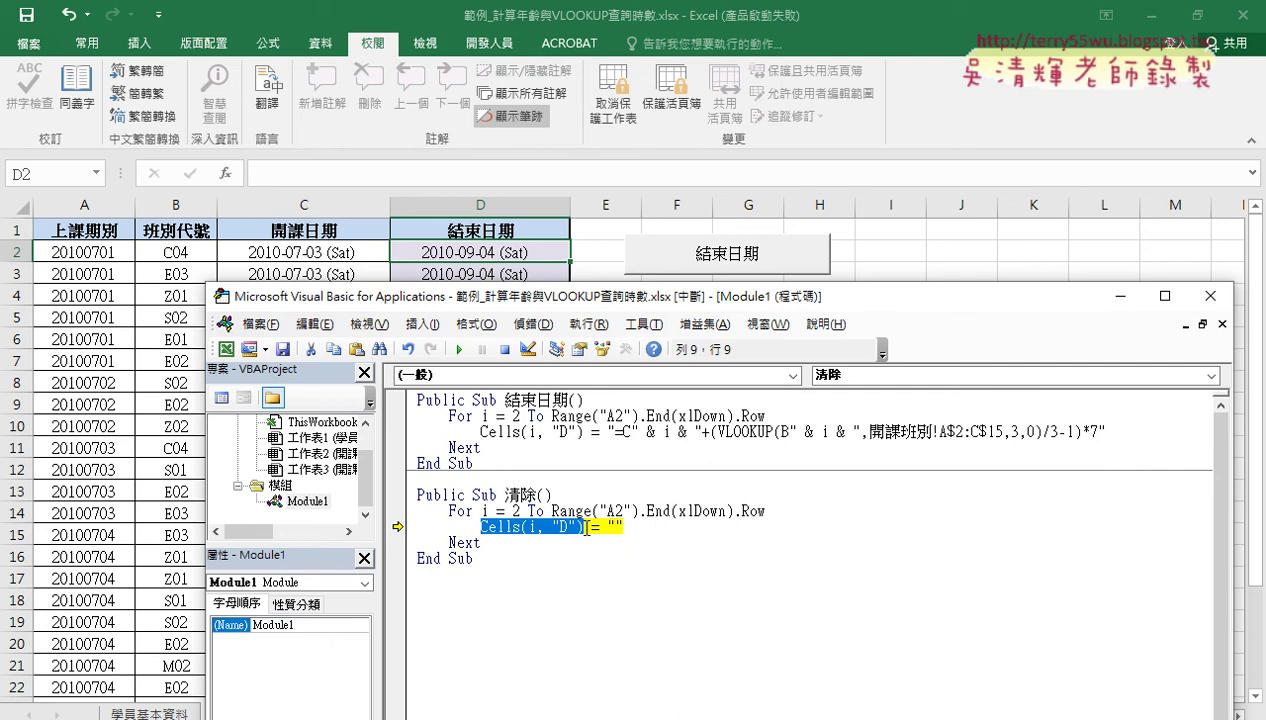
- Annotate how the failing line relates to sheet protection, then insert a blank line after Public Sub 清除()
{"action": "left_click", "coordinate": [634, 122]}
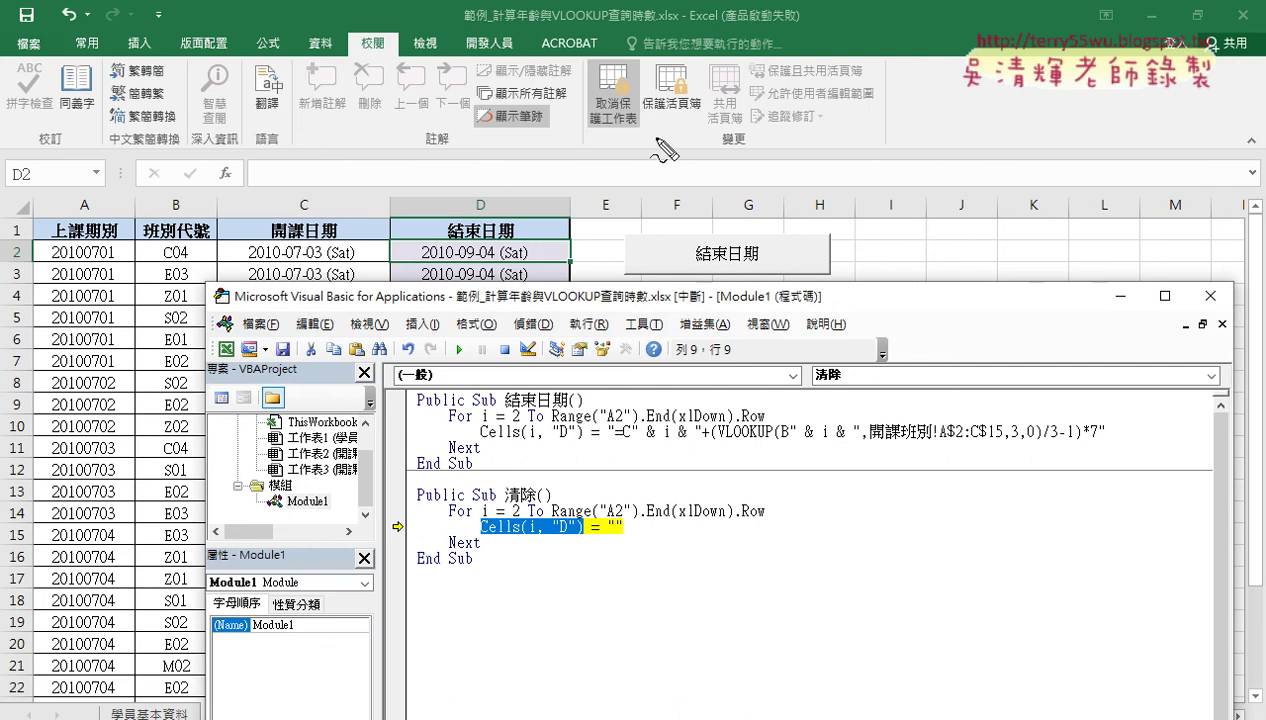
{"action": "left_click_drag", "start_coordinate": [640, 140], "coordinate": [645, 142]}
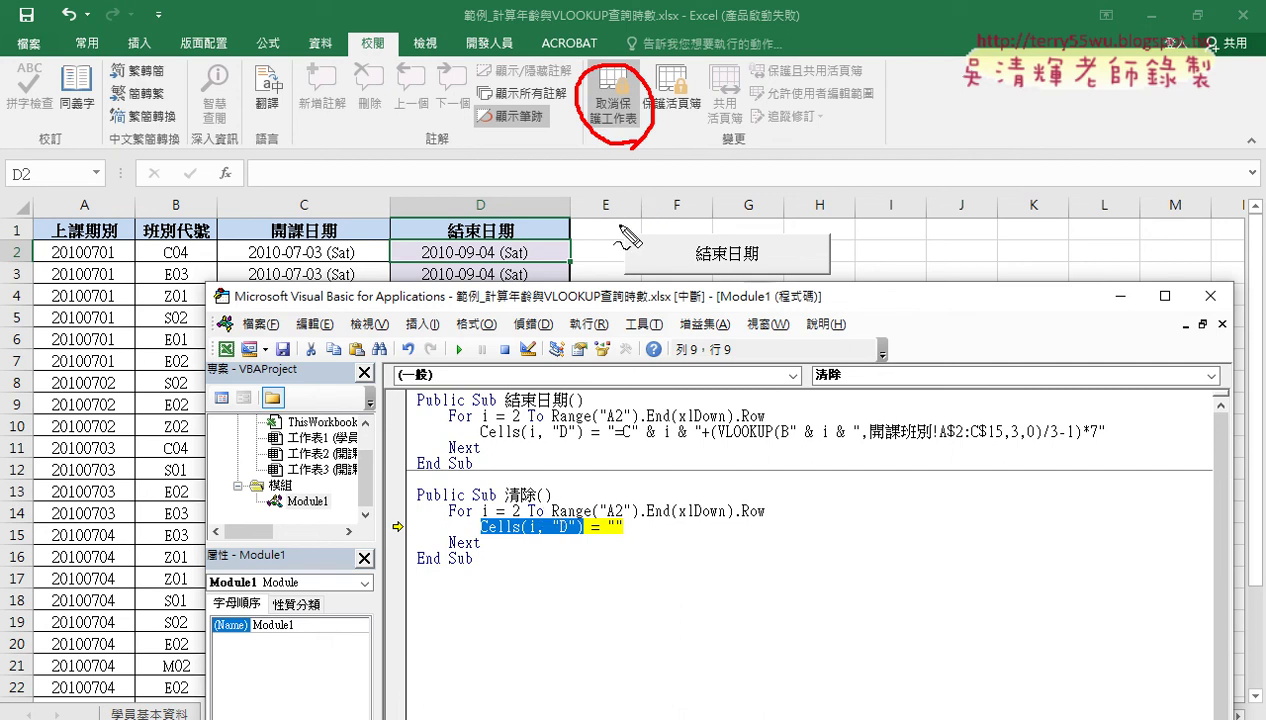
{"action": "mouse_move", "coordinate": [604, 403]}
{"action": "left_mouse_down"}
{"action": "mouse_move", "coordinate": [606, 184]}
{"action": "mouse_move", "coordinate": [640, 198]}
{"action": "left_mouse_up"}
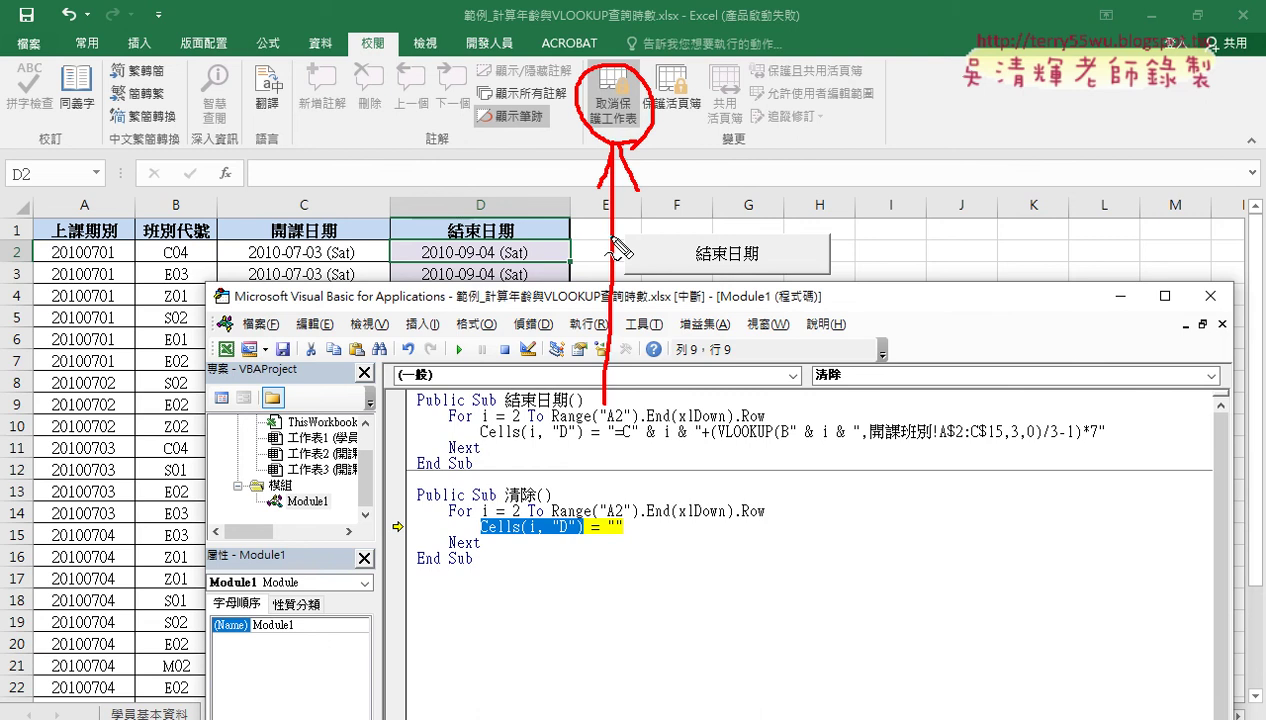
{"action": "key", "text": "Escape"}
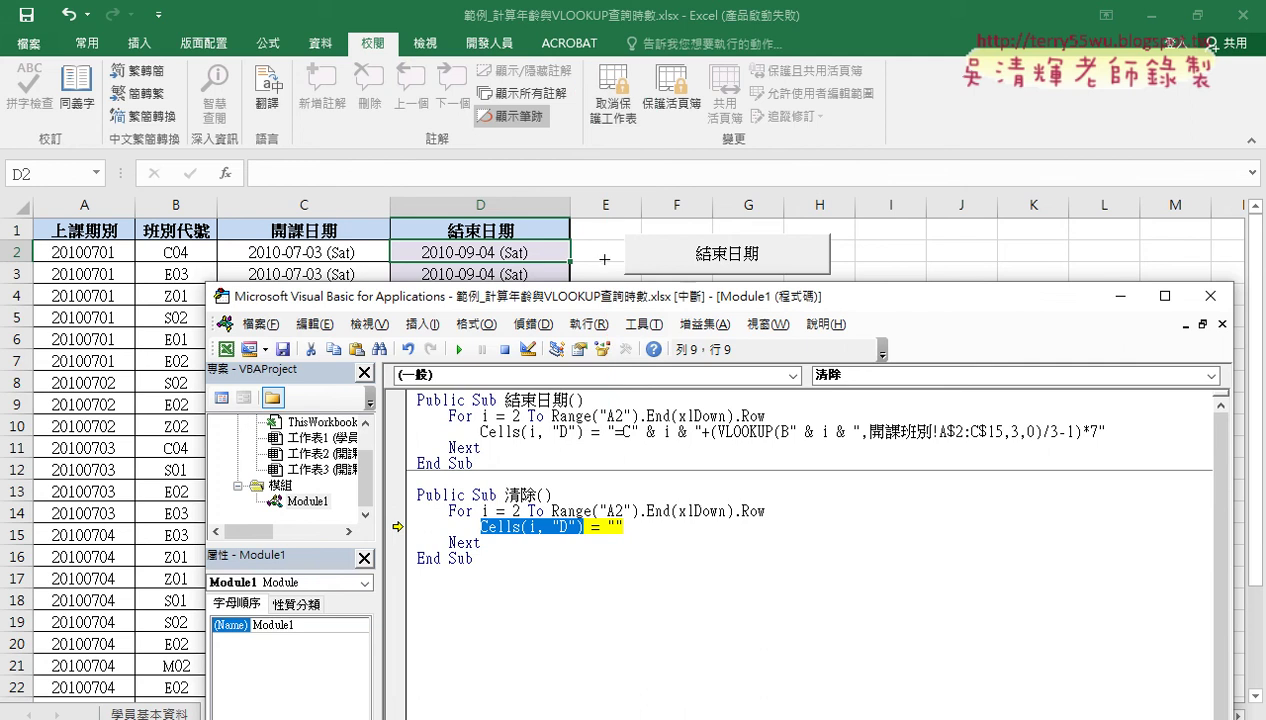
{"action": "left_click", "coordinate": [555, 491]}
{"action": "key", "text": "Return"}
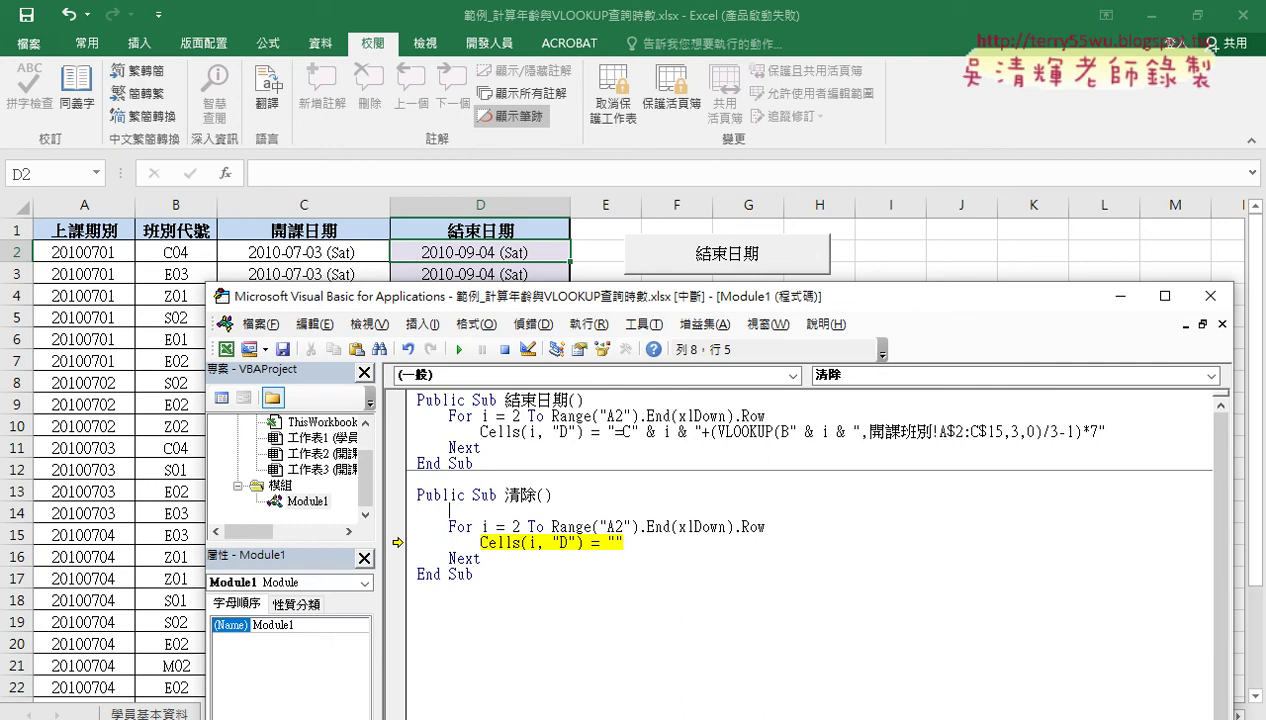
- Enter ActiveSheet.Unprotect with the sheet password on the new line and make it the next statement
{"action": "type", "text": "ac"}
{"action": "type", "text": "tive"}
{"action": "type", "text": "s"}
{"action": "type", "text": "hee"}
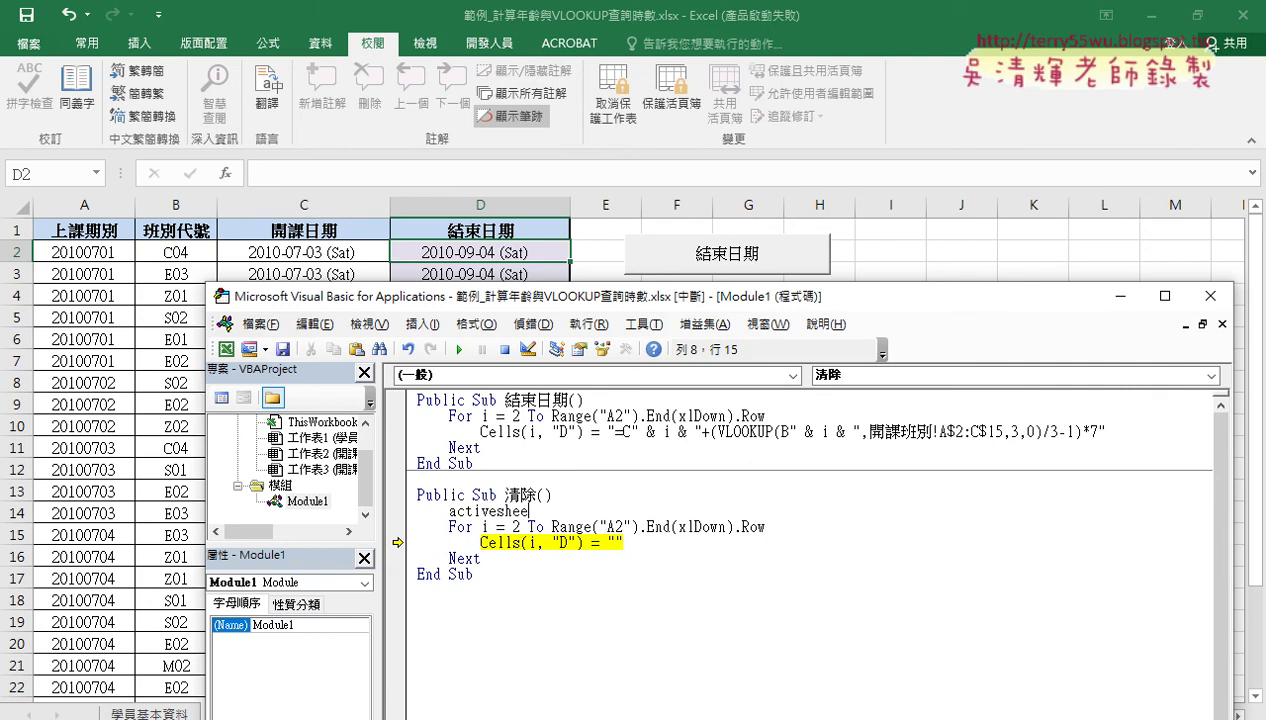
{"action": "type", "text": "t"}
{"action": "key", "text": "Left"}
{"action": "key", "text": "Left"}
{"action": "key", "text": "Left"}
{"action": "key", "text": "shift+Left"}
{"action": "key", "text": "shift+Left"}
{"action": "key", "text": "shift+Left"}
{"action": "left_click", "coordinate": [630, 511]}
{"action": "type", "text": "."}
{"action": "type", "text": "un"}
{"action": "type", "text": "pro"}
{"action": "type", "text": "tect"}
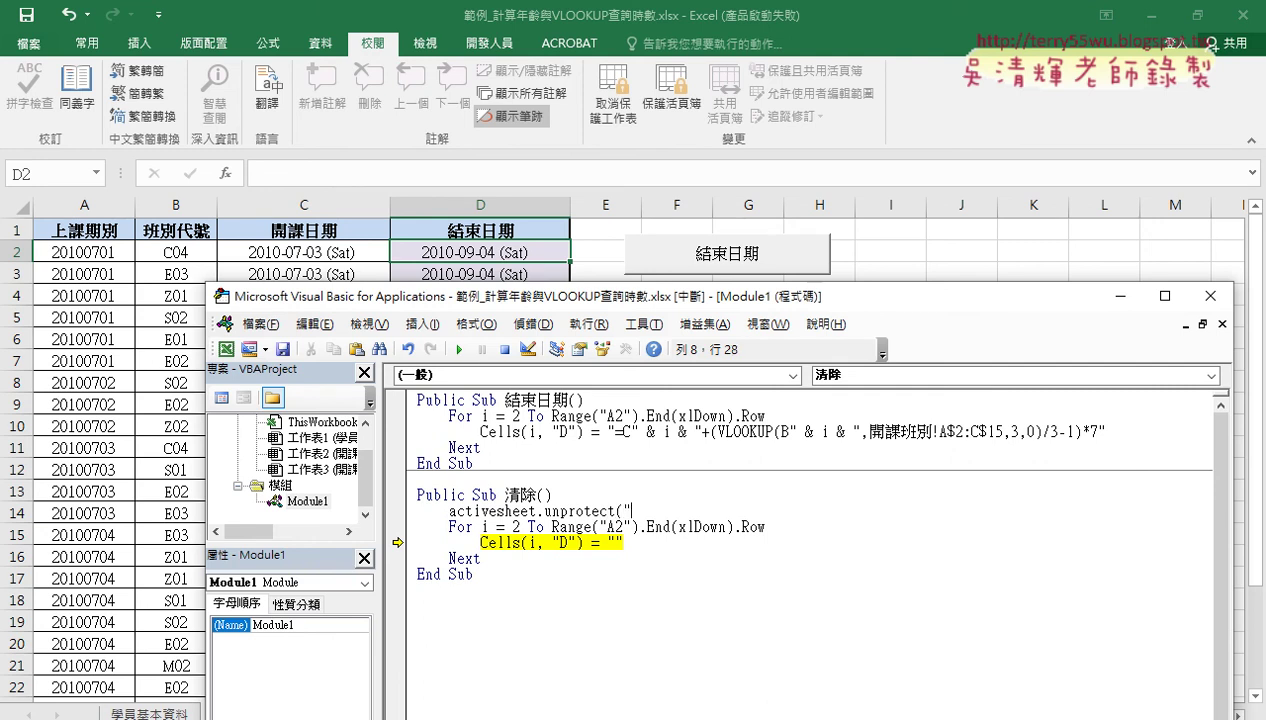
{"action": "type", "text": "\")"}
{"action": "left_click", "coordinate": [780, 556]}
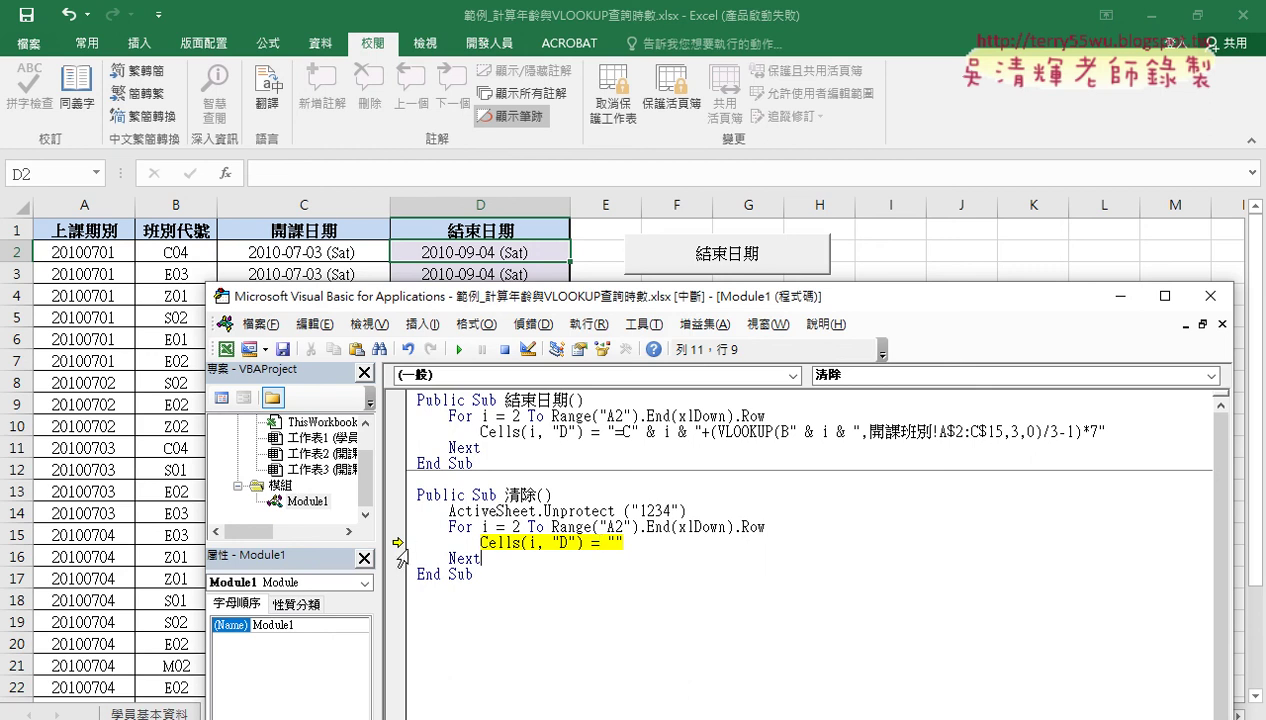
{"action": "left_click_drag", "start_coordinate": [398, 545], "coordinate": [398, 511]}
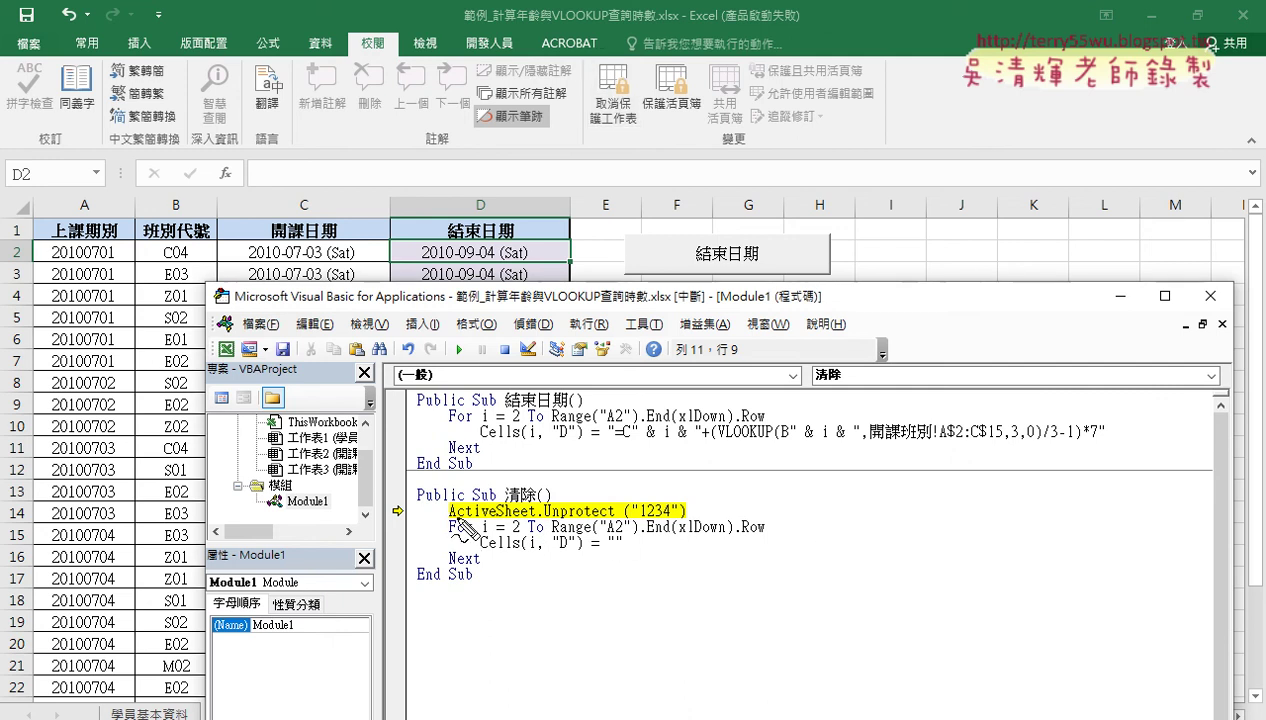
{"action": "left_click_drag", "start_coordinate": [460, 520], "coordinate": [700, 520]}
{"action": "mouse_move", "coordinate": [625, 152]}
{"action": "left_mouse_down"}
{"action": "mouse_move", "coordinate": [556, 70]}
{"action": "mouse_move", "coordinate": [625, 152]}
{"action": "left_mouse_up"}
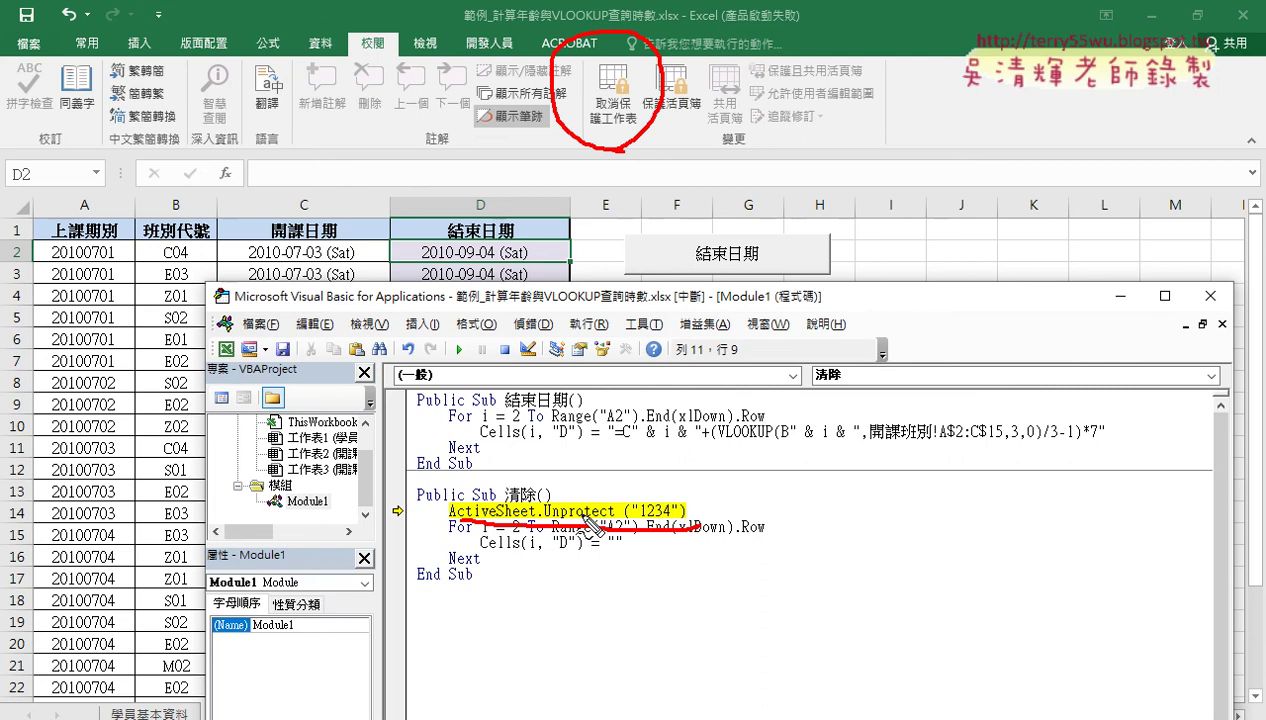
{"action": "left_click_drag", "start_coordinate": [448, 517], "coordinate": [462, 522]}
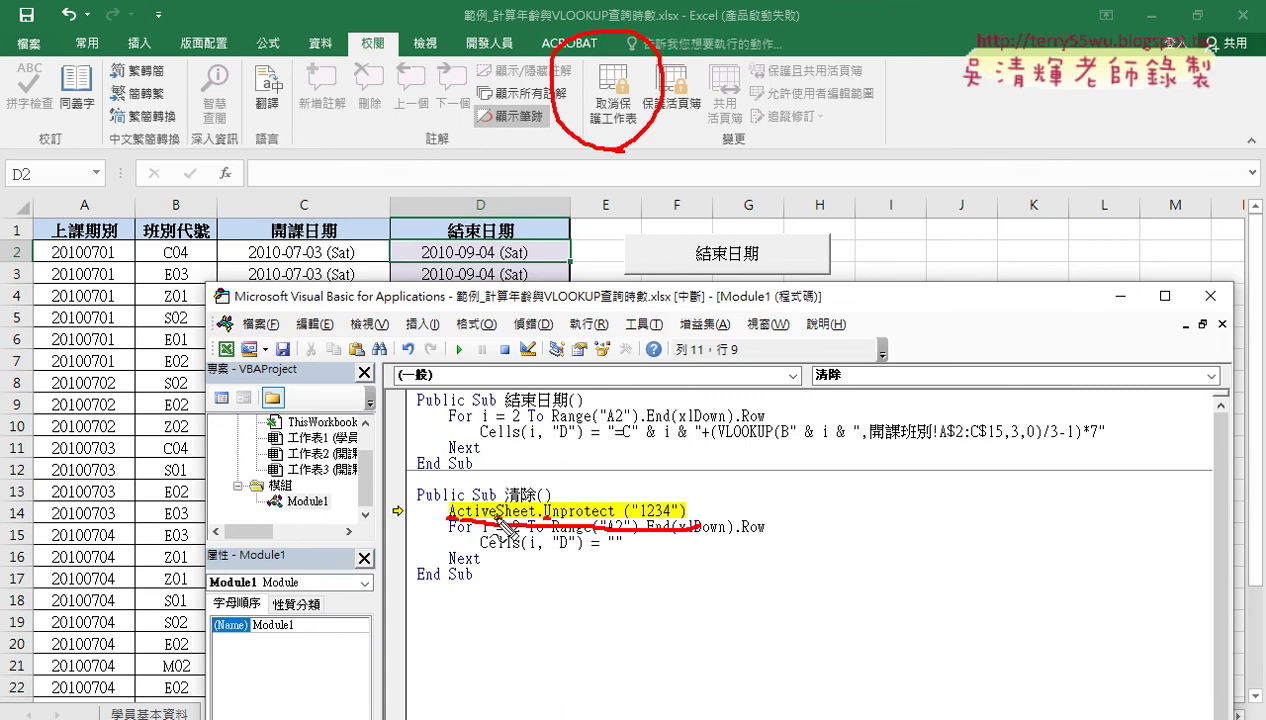
{"action": "left_click_drag", "start_coordinate": [530, 545], "coordinate": [551, 533]}
{"action": "key", "text": "Escape"}
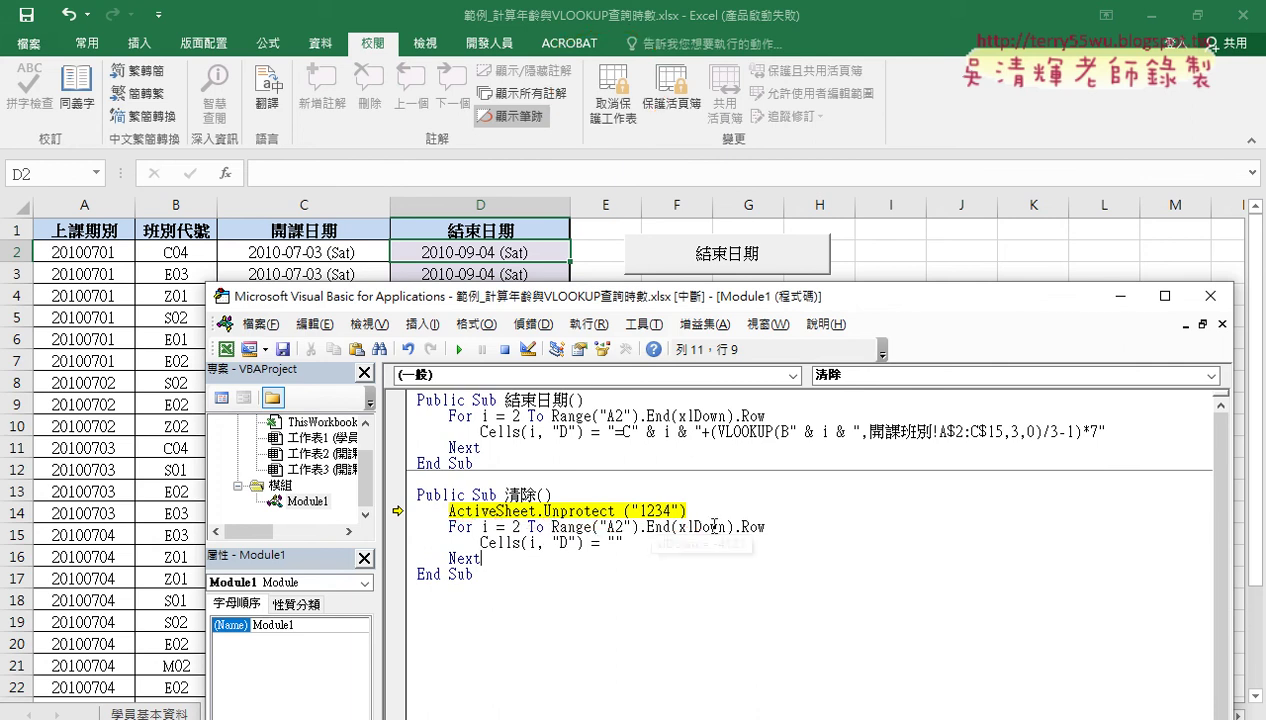
{"action": "left_click_drag", "start_coordinate": [627, 306], "coordinate": [620, 176]}
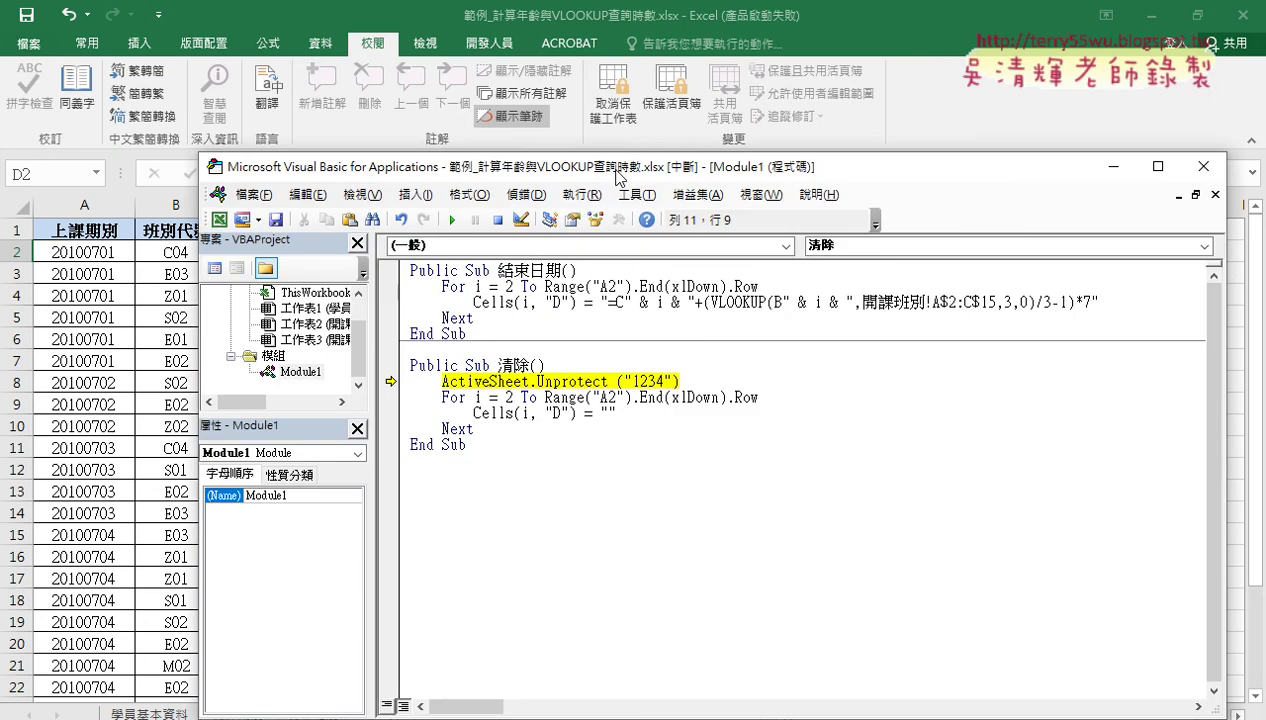
- Step over the ActiveSheet.Unprotect line so the sheet becomes unprotected
{"action": "key", "text": "F8"}
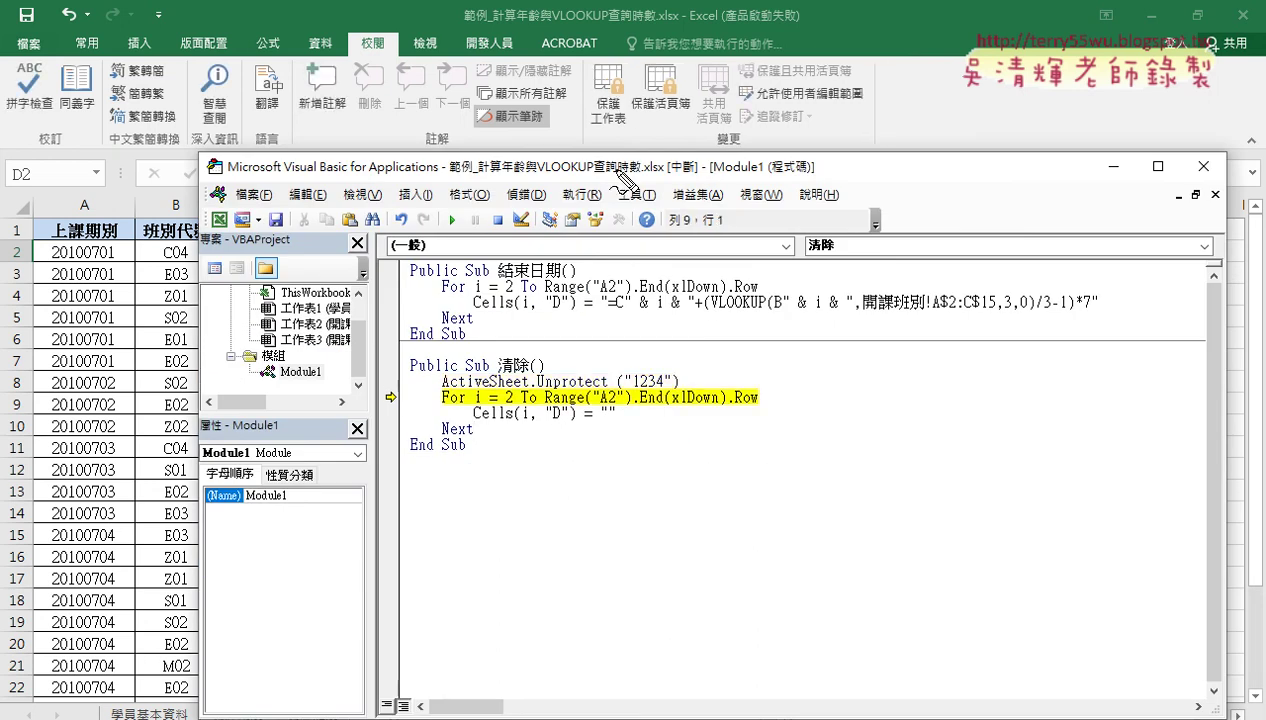
{"action": "left_click_drag", "start_coordinate": [580, 100], "coordinate": [607, 122]}
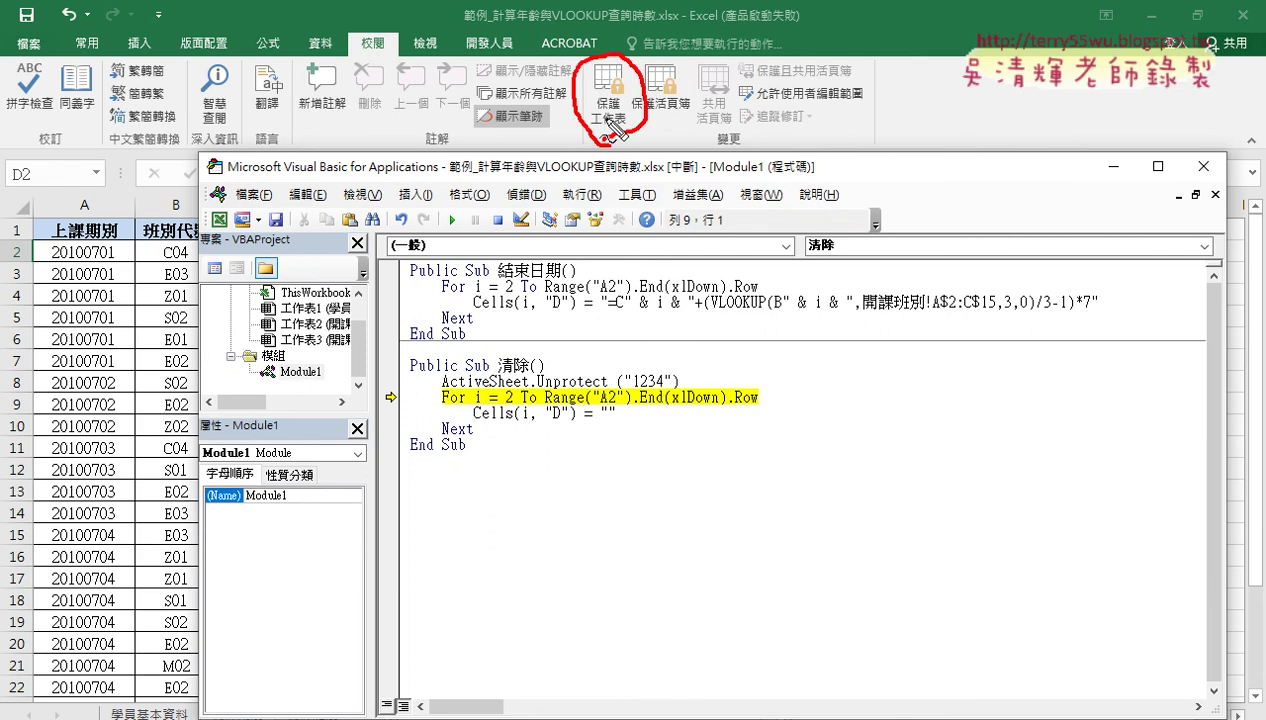
{"action": "key", "text": "Escape"}
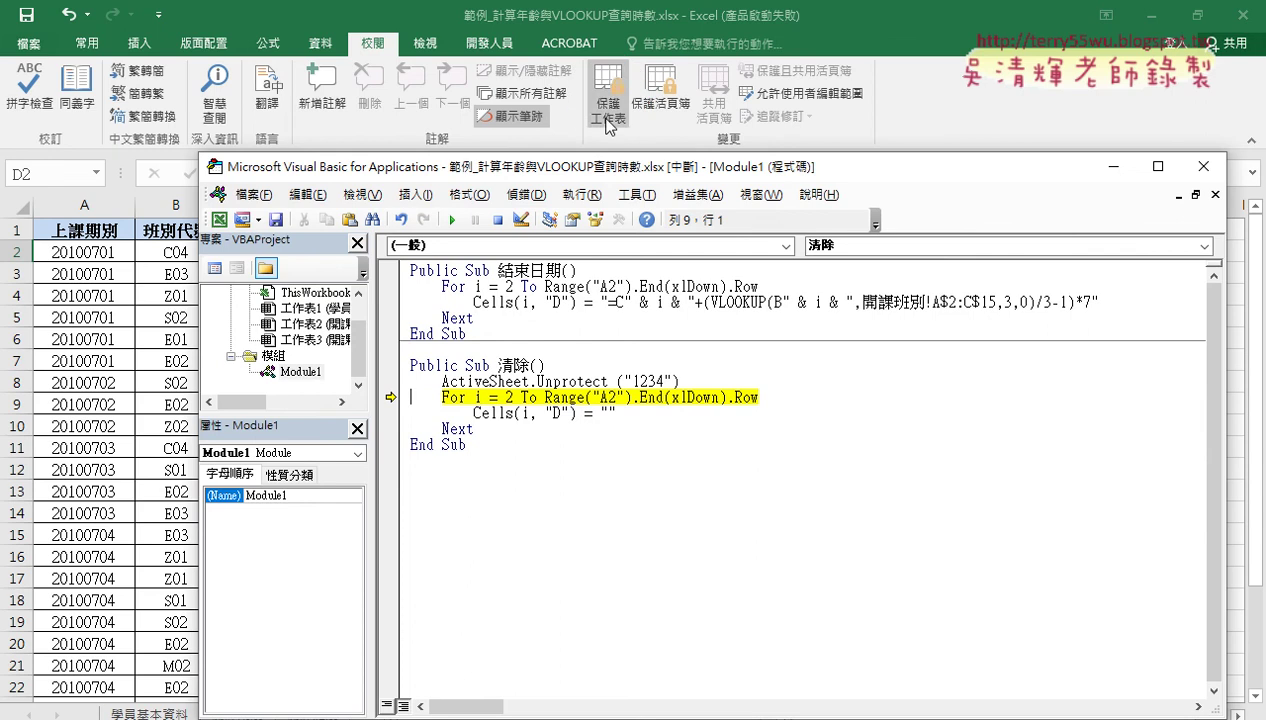
- Step through the loop until D2–D5 are cleared, then add a blank line after Next
{"action": "left_click_drag", "start_coordinate": [538, 175], "coordinate": [934, 178]}
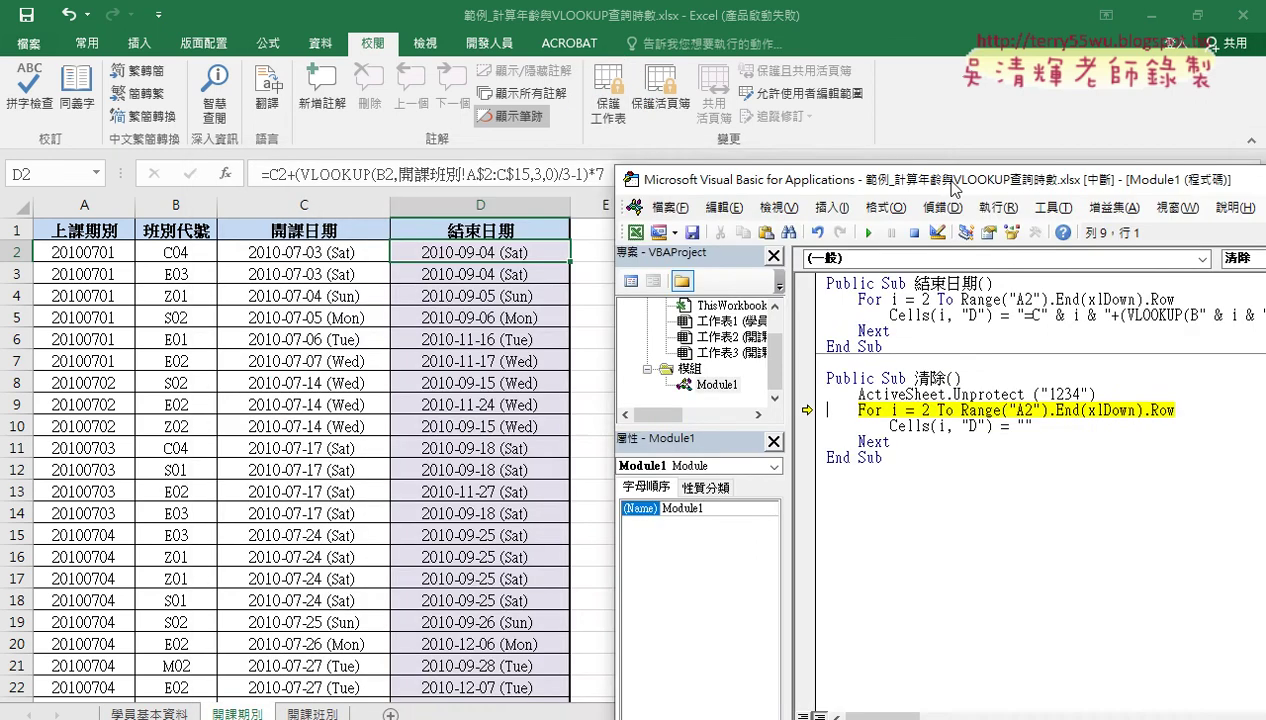
{"action": "key", "text": "F8"}
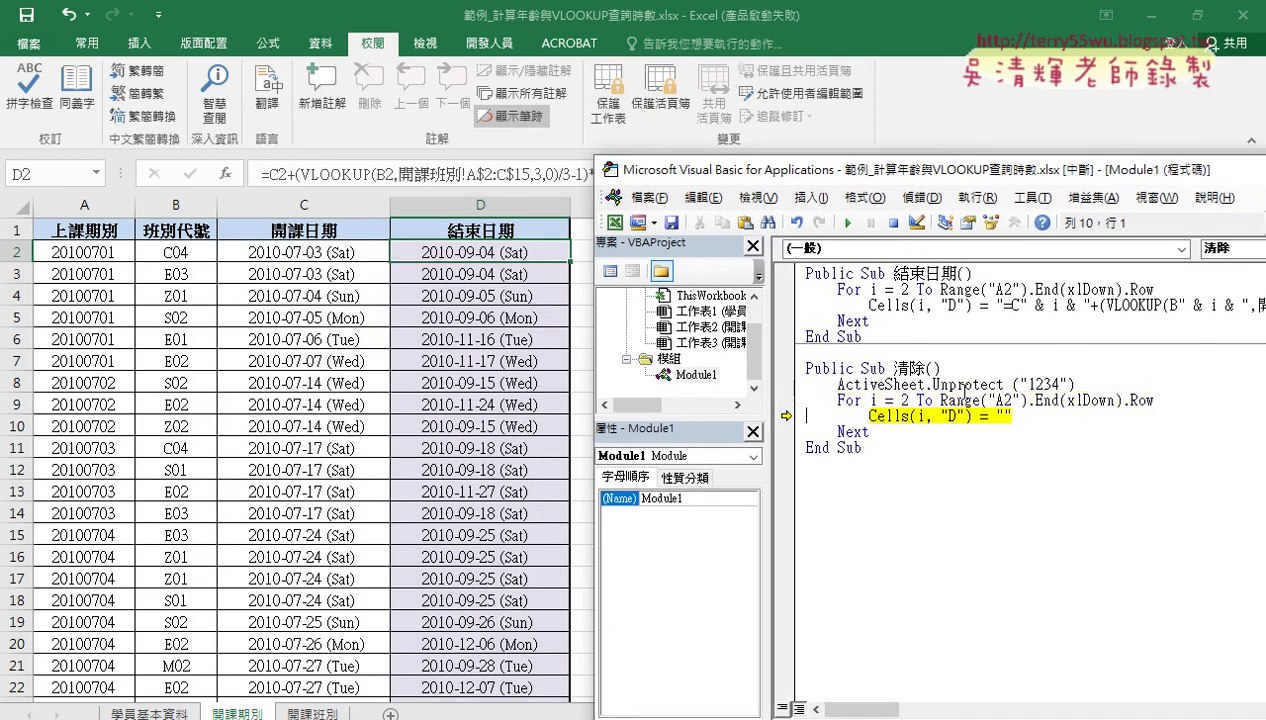
{"action": "key", "text": "F8"}
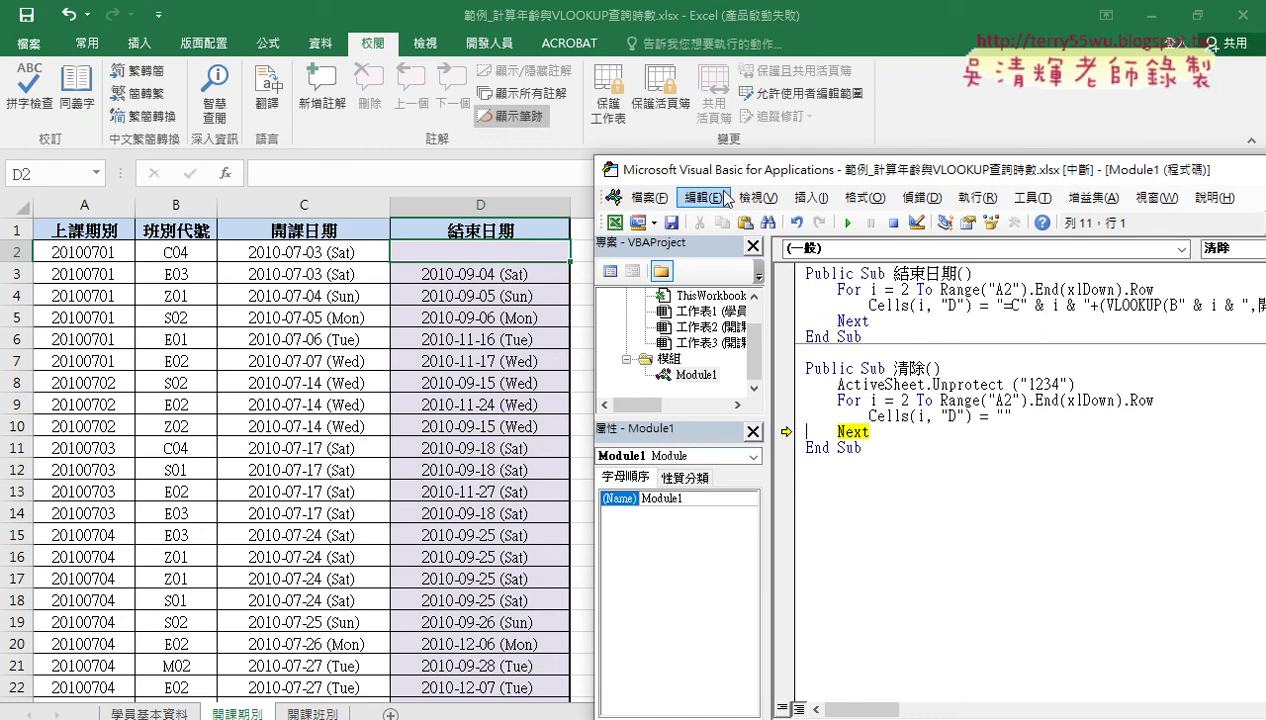
{"action": "key", "text": "F8"}
{"action": "key", "text": "F8"}
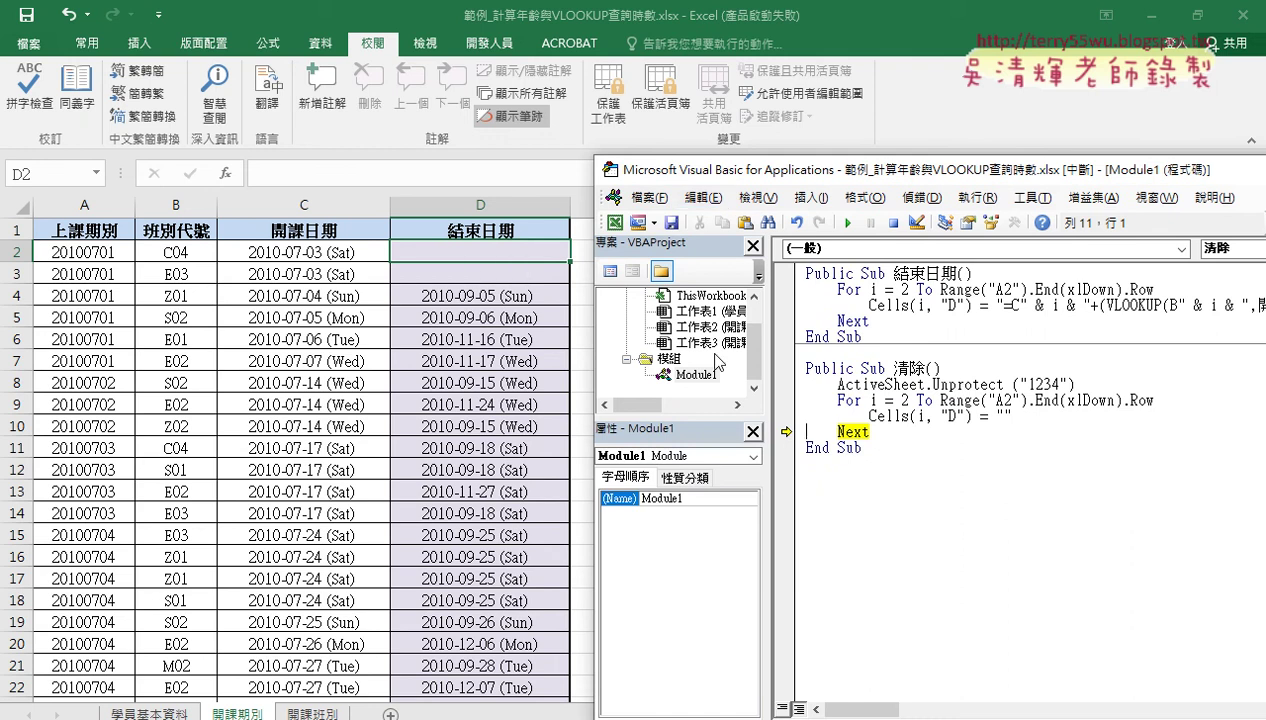
{"action": "key", "text": "F8"}
{"action": "key", "text": "F8"}
{"action": "key", "text": "F8"}
{"action": "key", "text": "F8"}
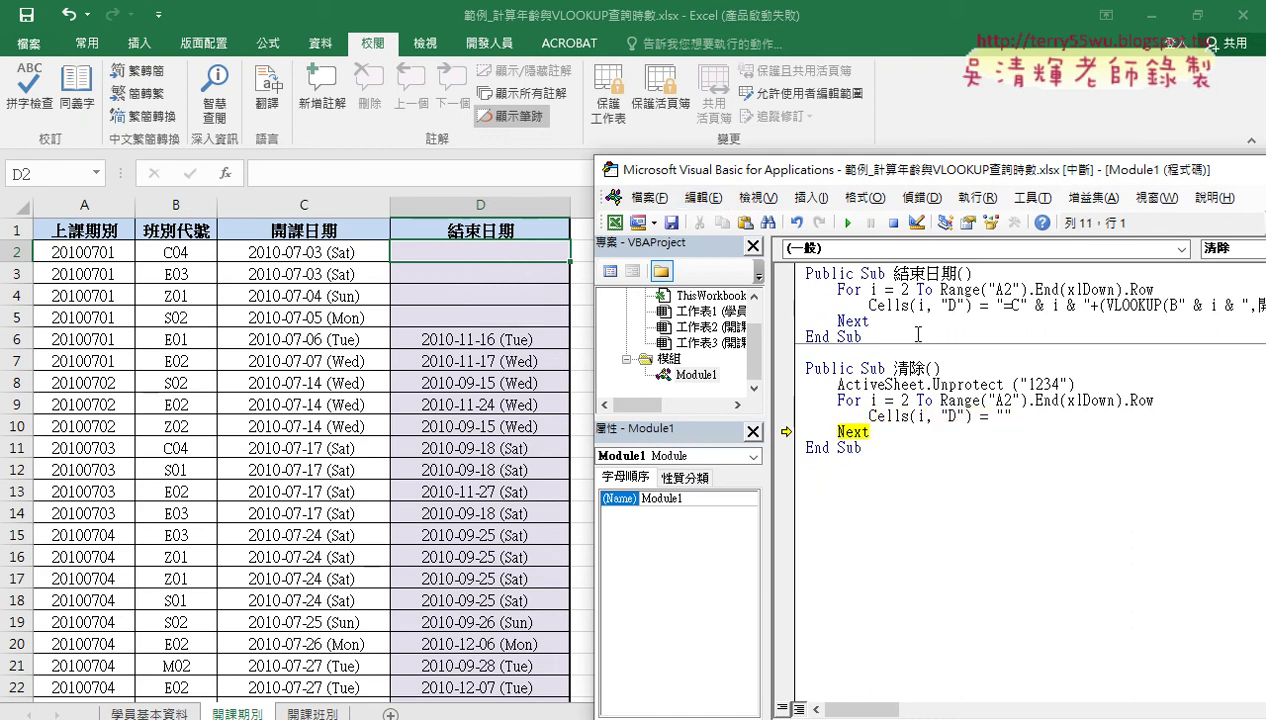
{"action": "left_click", "coordinate": [887, 436]}
{"action": "key", "text": "Return"}
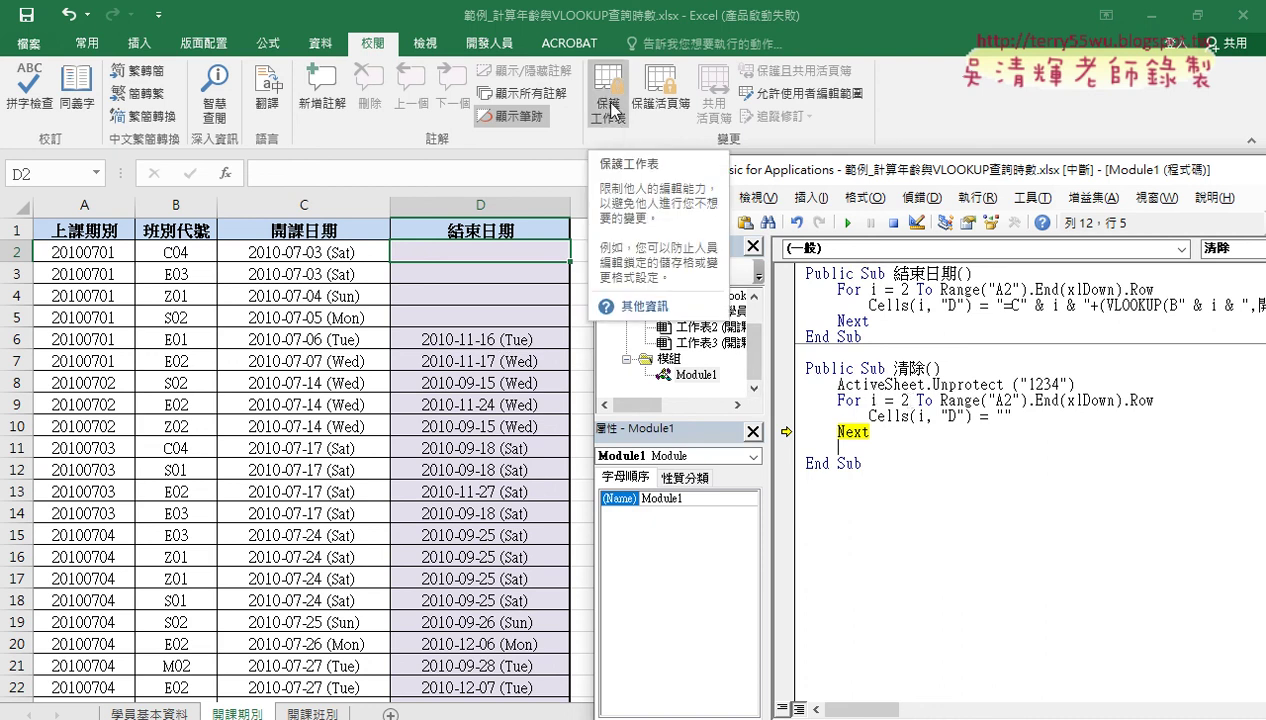
- Copy the Unprotect line below Next and change it to ActiveSheet.Protect with the same password
{"action": "left_click_drag", "start_coordinate": [837, 384], "coordinate": [1062, 384]}
{"action": "left_click_drag", "start_coordinate": [929, 386], "coordinate": [912, 458]}
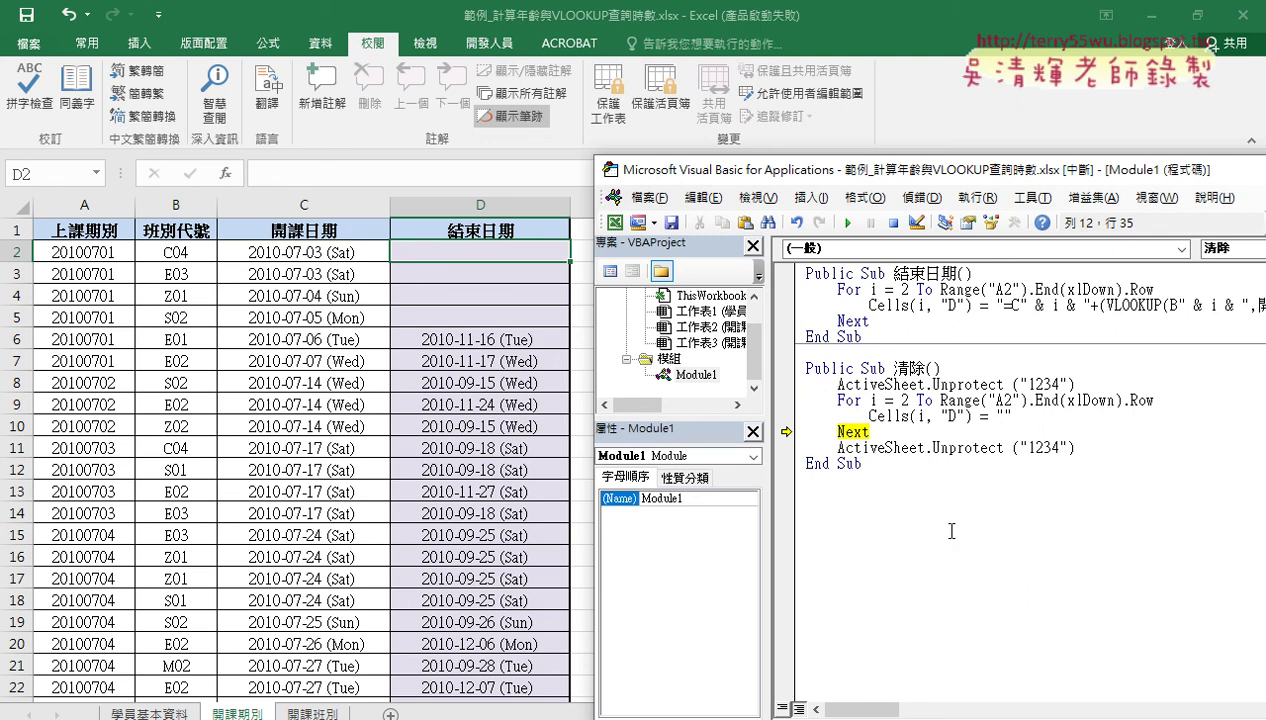
{"action": "left_click_drag", "start_coordinate": [933, 384], "coordinate": [1006, 386]}
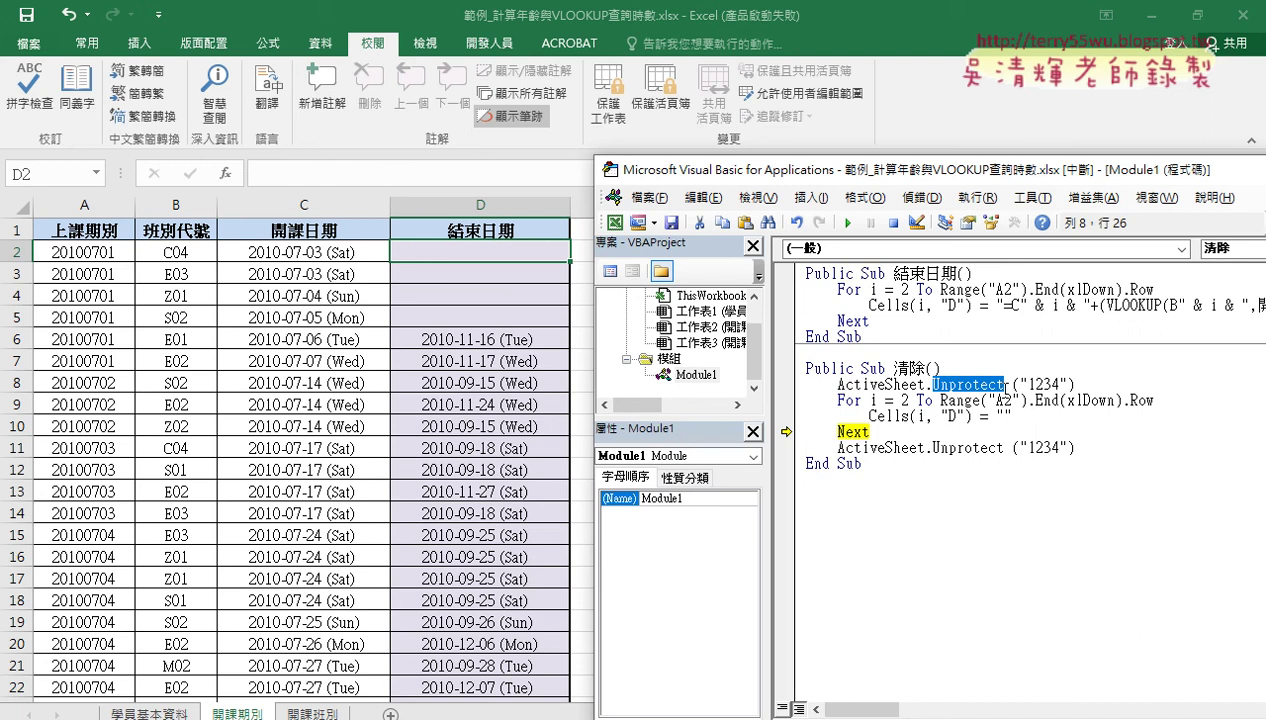
{"action": "left_click_drag", "start_coordinate": [950, 448], "coordinate": [932, 448]}
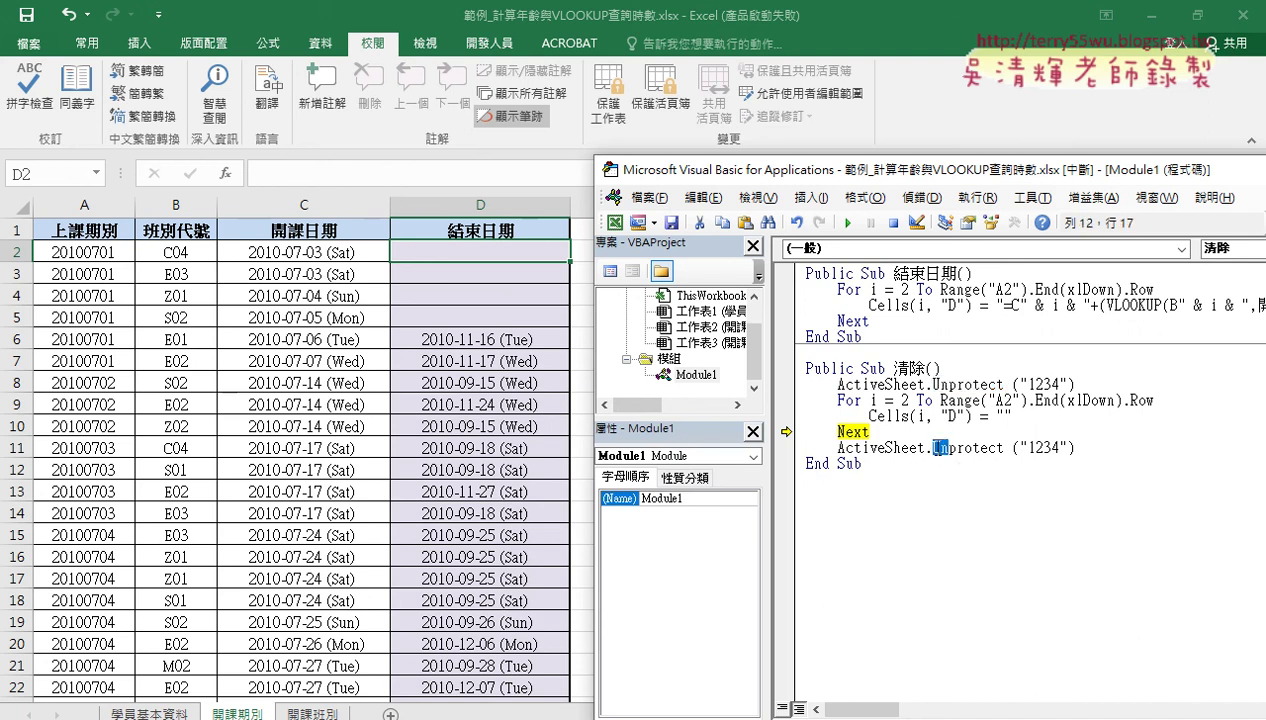
{"action": "key", "text": "Delete"}
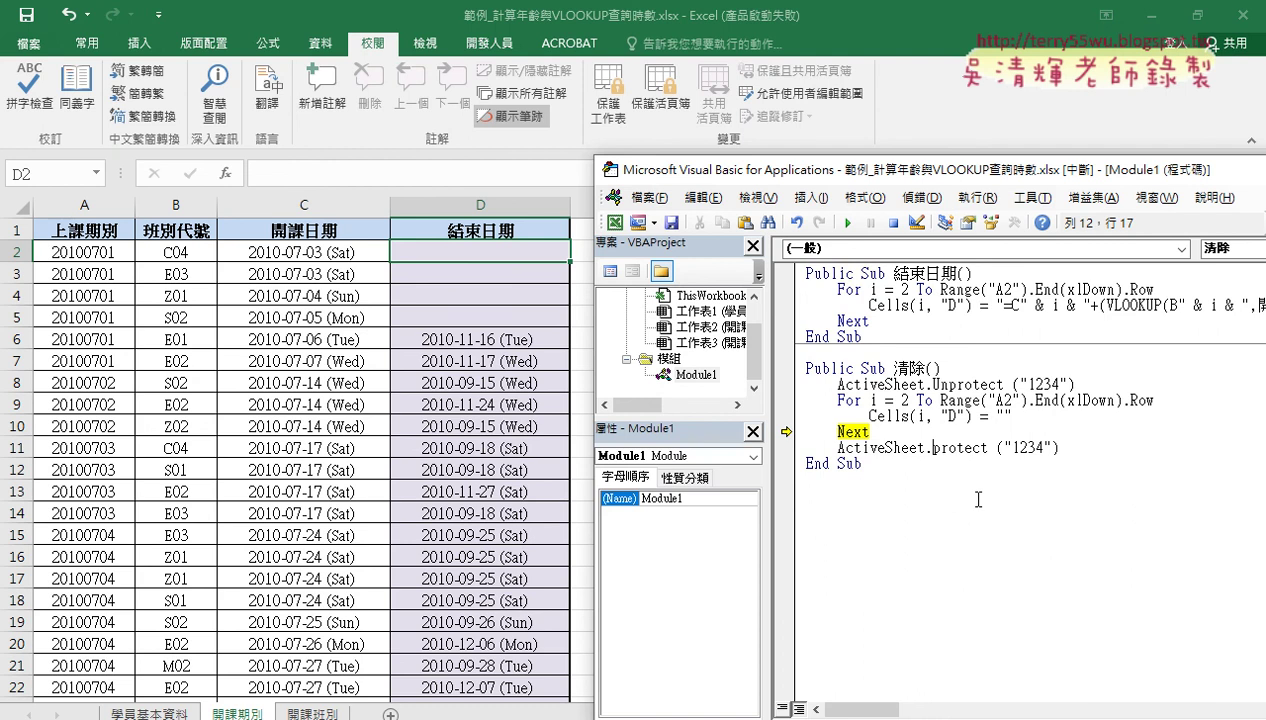
{"action": "left_click_drag", "start_coordinate": [885, 384], "coordinate": [847, 384]}
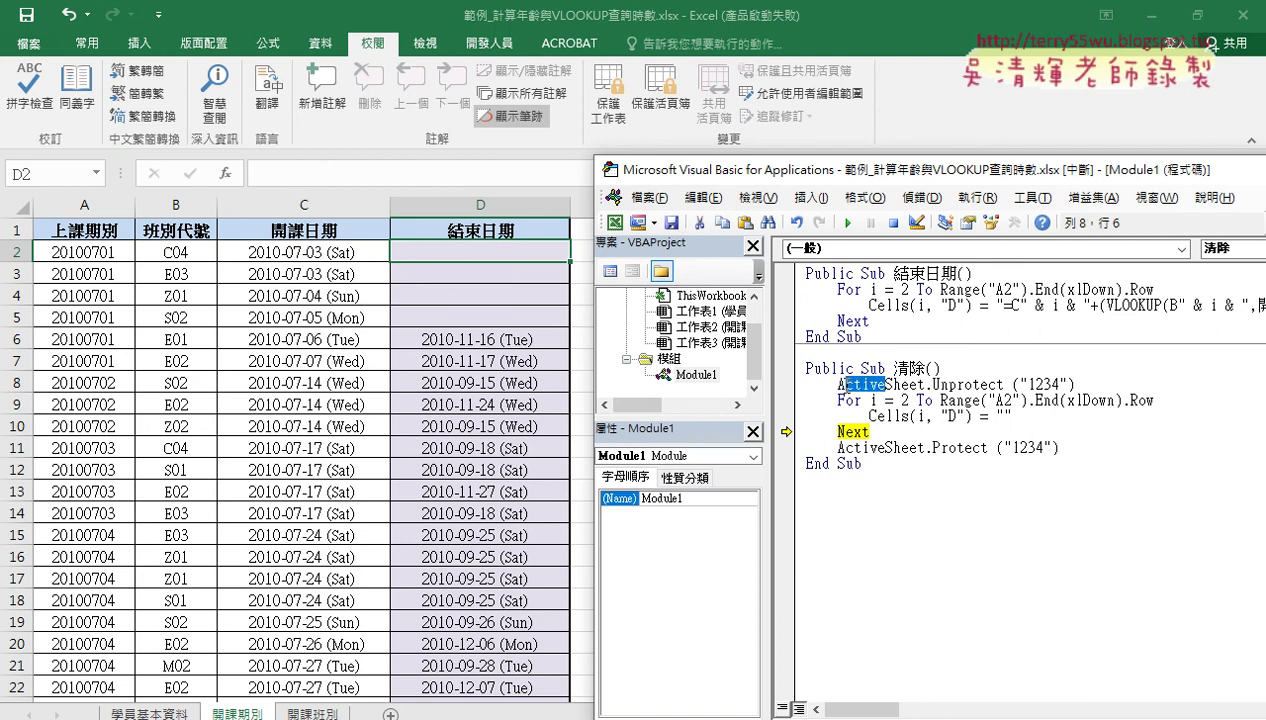
{"action": "mouse_move", "coordinate": [924, 385]}
{"action": "left_mouse_down"}
{"action": "mouse_move", "coordinate": [885, 385]}
{"action": "mouse_move", "coordinate": [1004, 384]}
{"action": "left_mouse_up"}
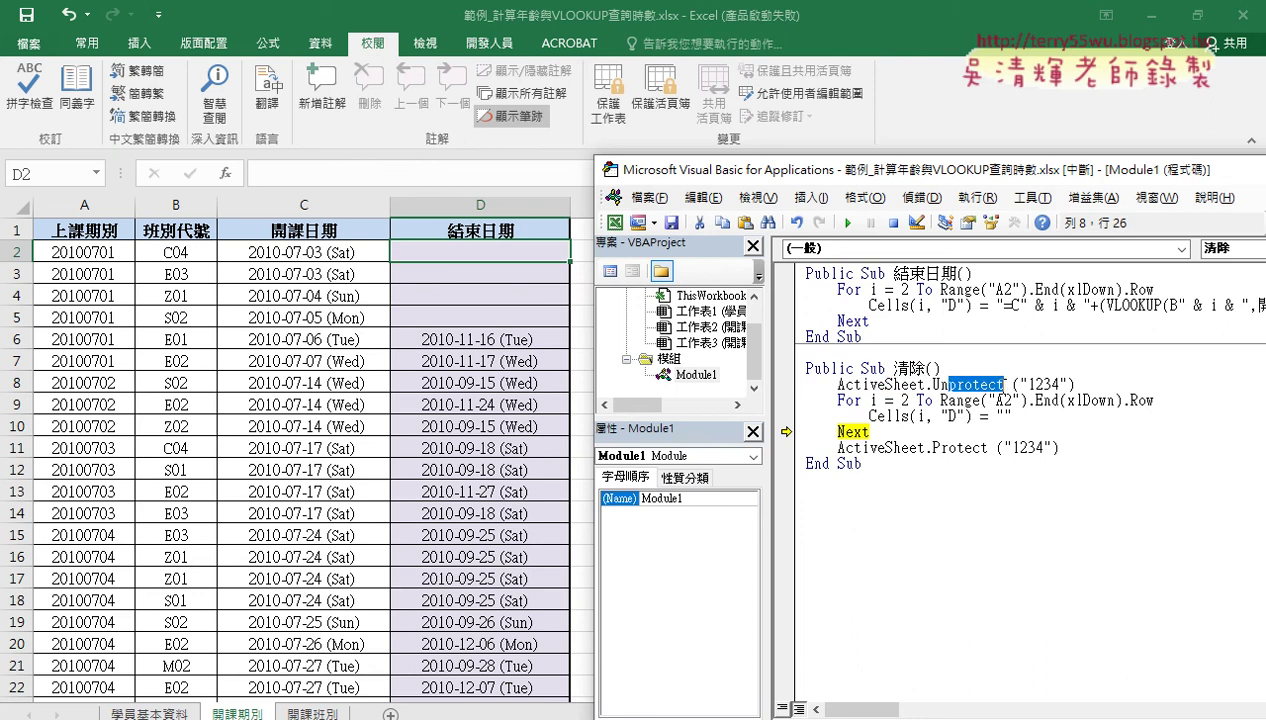
- Finish clearing column D, confirm D2 is locked, then run 結束日期 and debug its error 1004
{"action": "left_click", "coordinate": [1003, 480]}
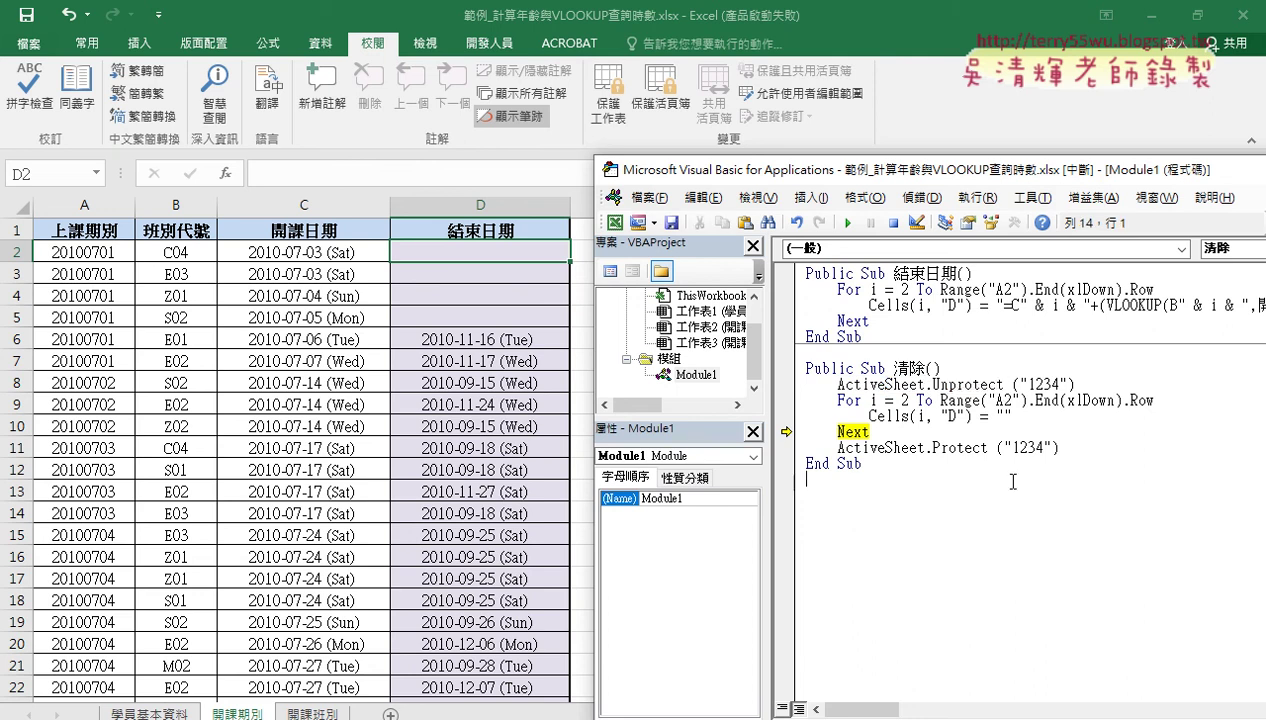
{"action": "left_click", "coordinate": [849, 224]}
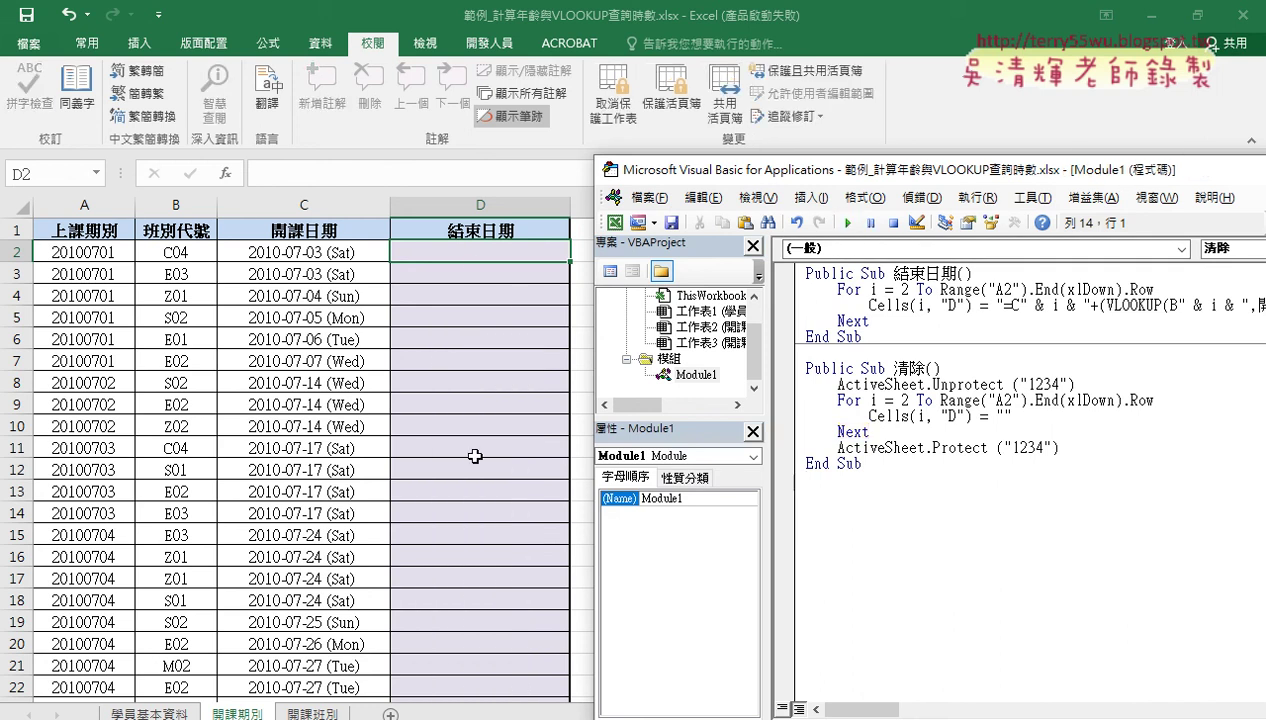
{"action": "left_click", "coordinate": [472, 256]}
{"action": "double_click", "coordinate": [491, 257]}
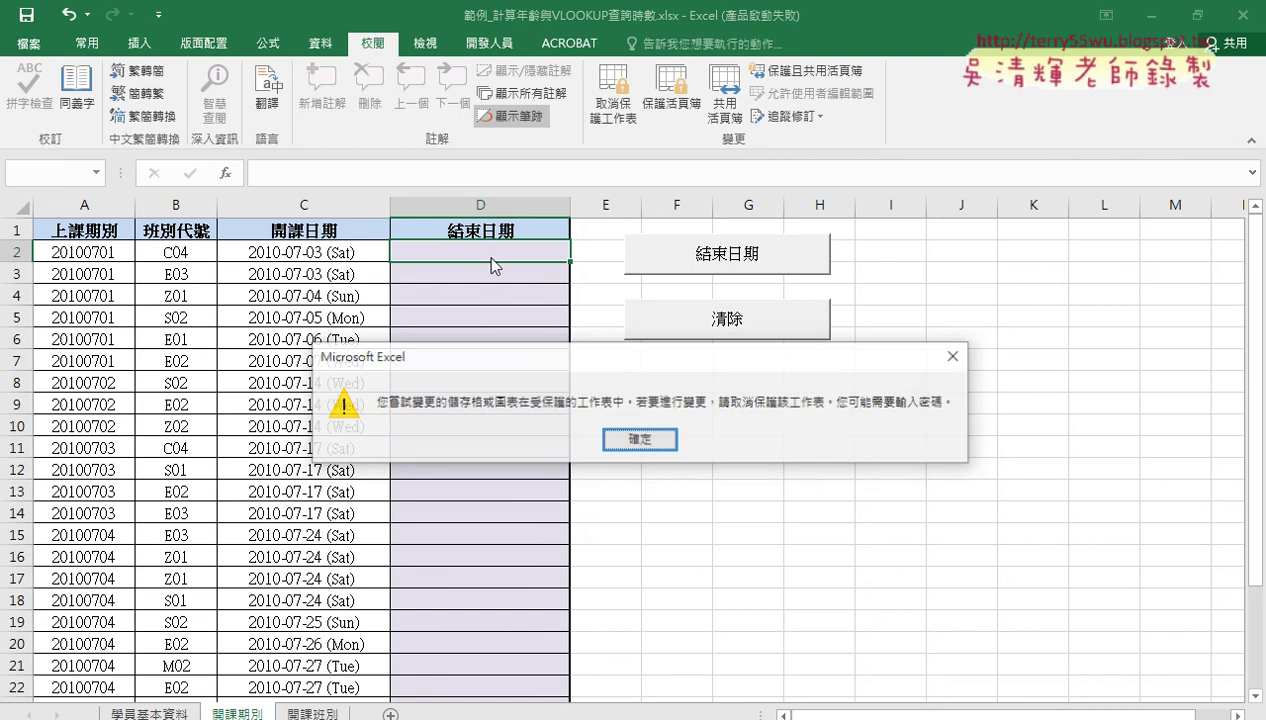
{"action": "left_click", "coordinate": [643, 441]}
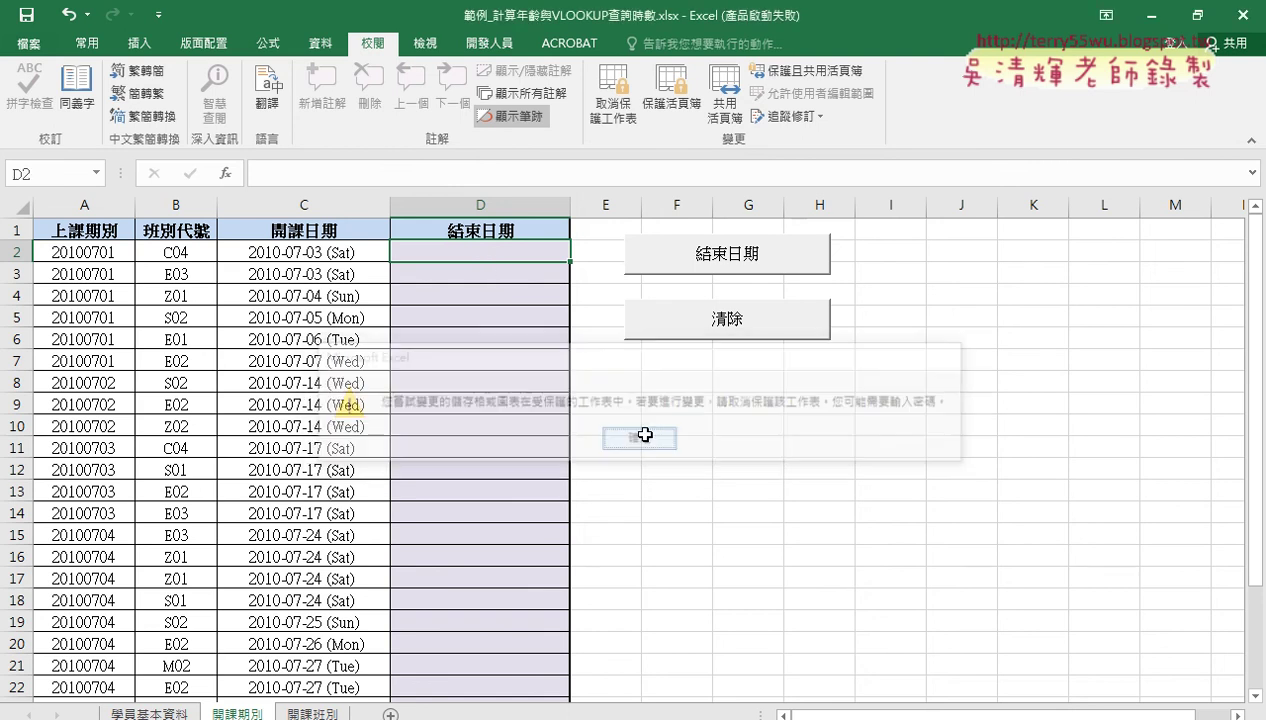
{"action": "left_click", "coordinate": [724, 266]}
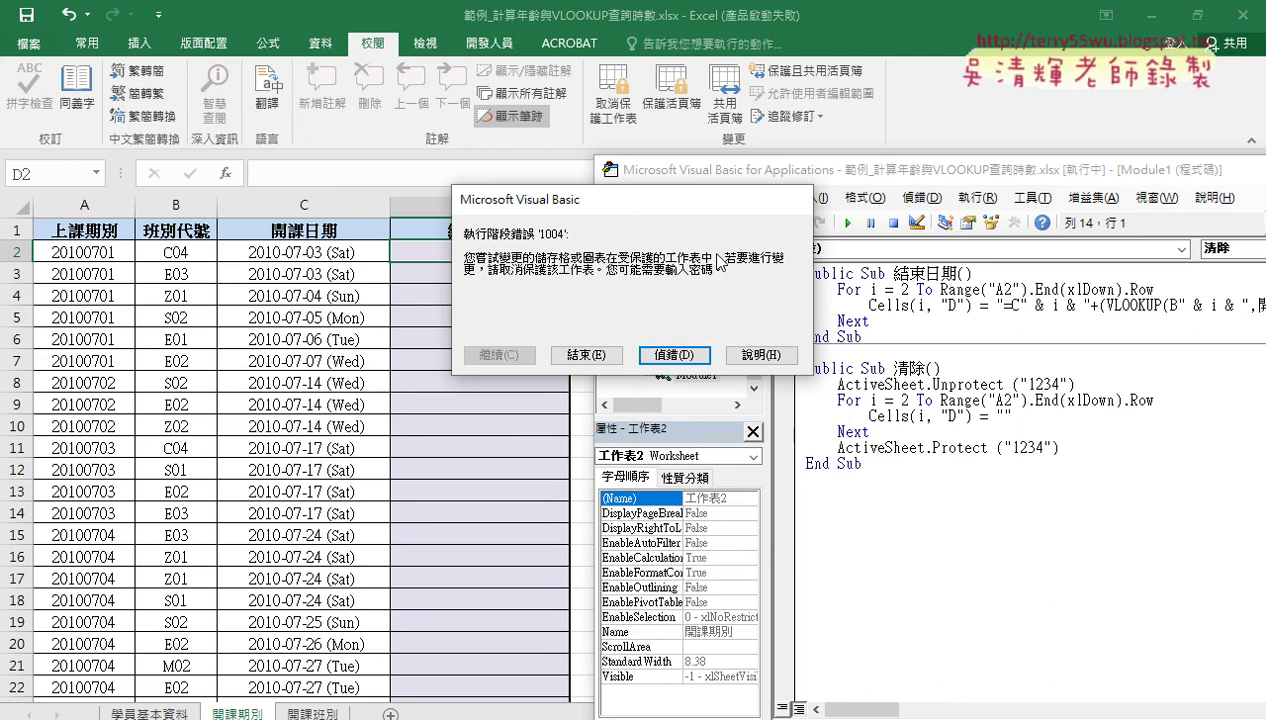
{"action": "left_click", "coordinate": [674, 354]}
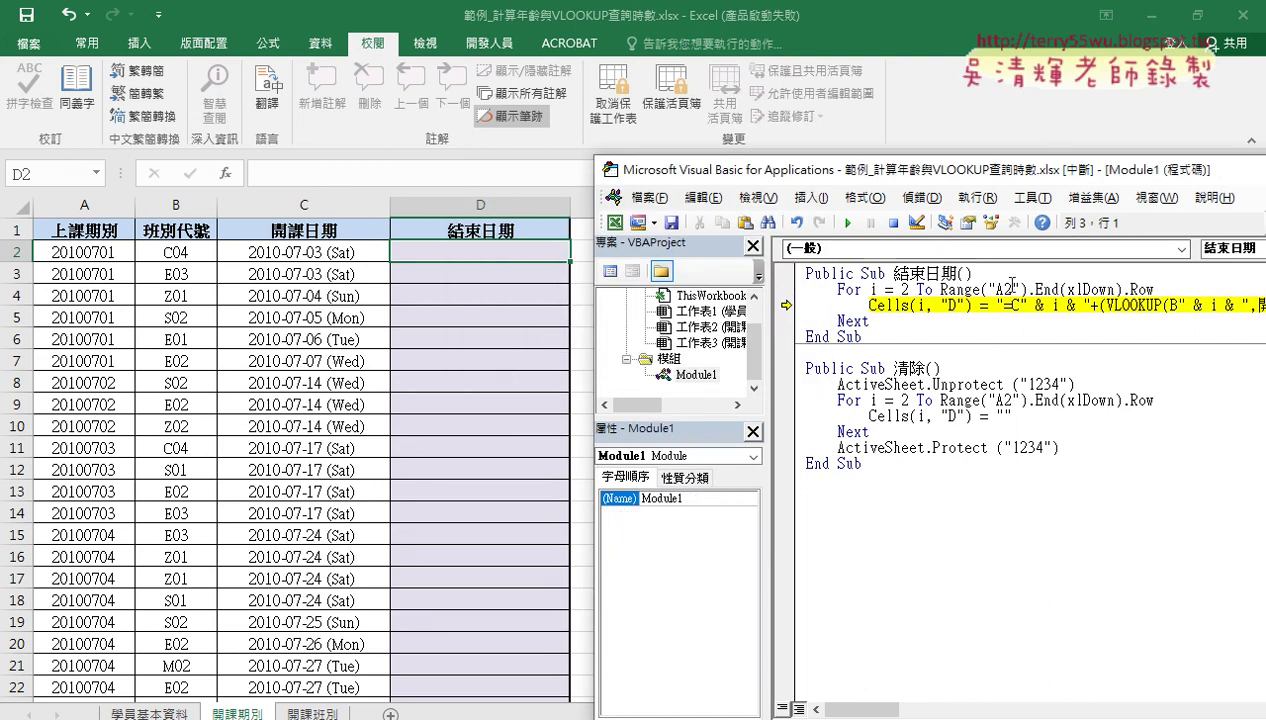
- Copy the ActiveSheet.Unprotect line into the top of the 結束日期 macro
{"action": "left_click", "coordinate": [968, 273]}
{"action": "key", "text": "Return"}
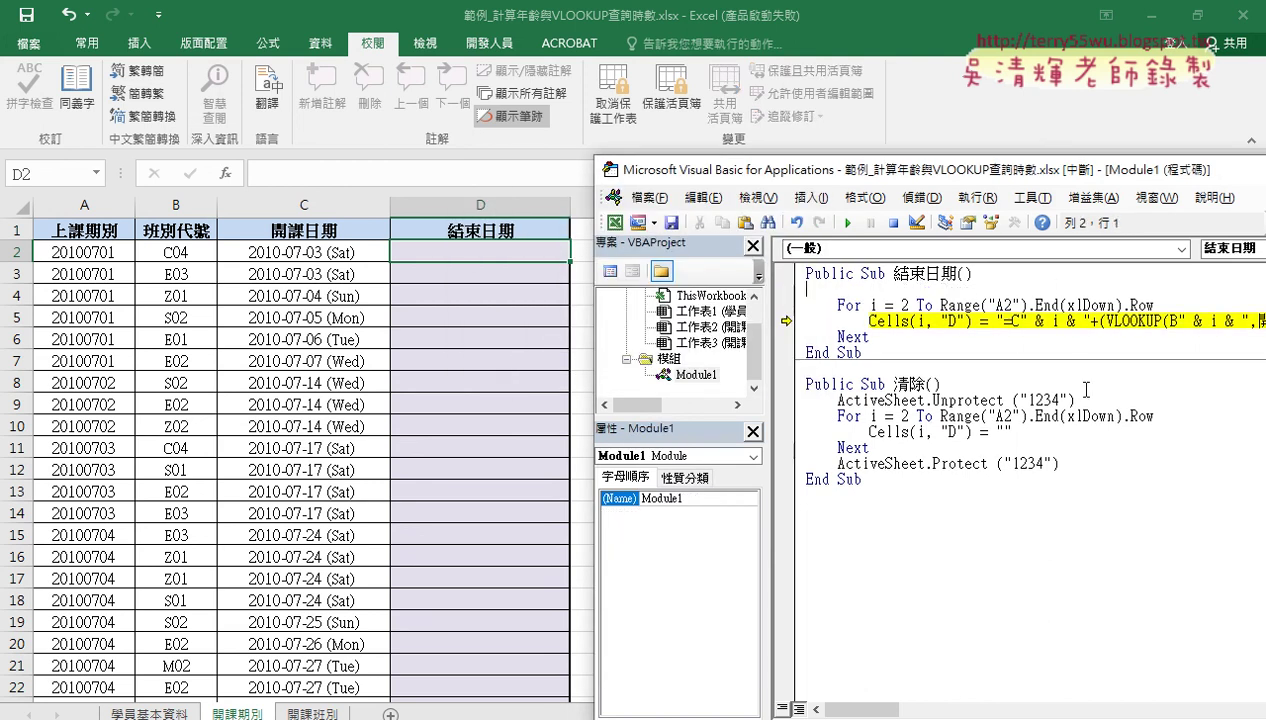
{"action": "left_click_drag", "start_coordinate": [838, 413], "coordinate": [833, 372]}
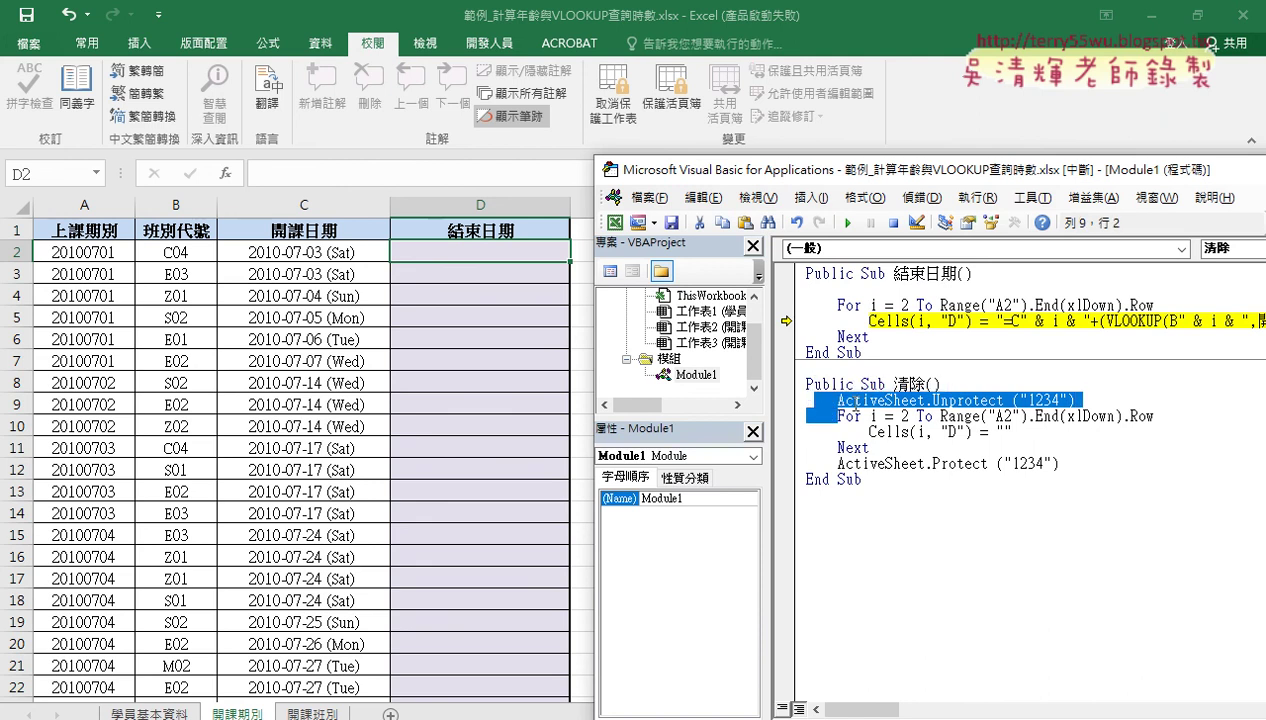
{"action": "mouse_move", "coordinate": [1077, 400]}
{"action": "left_mouse_down"}
{"action": "mouse_move", "coordinate": [808, 401]}
{"action": "mouse_move", "coordinate": [810, 288]}
{"action": "left_mouse_up"}
{"action": "key", "text": "Down"}
{"action": "key", "text": "Down"}
- Add the ActiveSheet.Protect line after 結束日期's Next and run it to refill column D
{"action": "key", "text": "Return"}
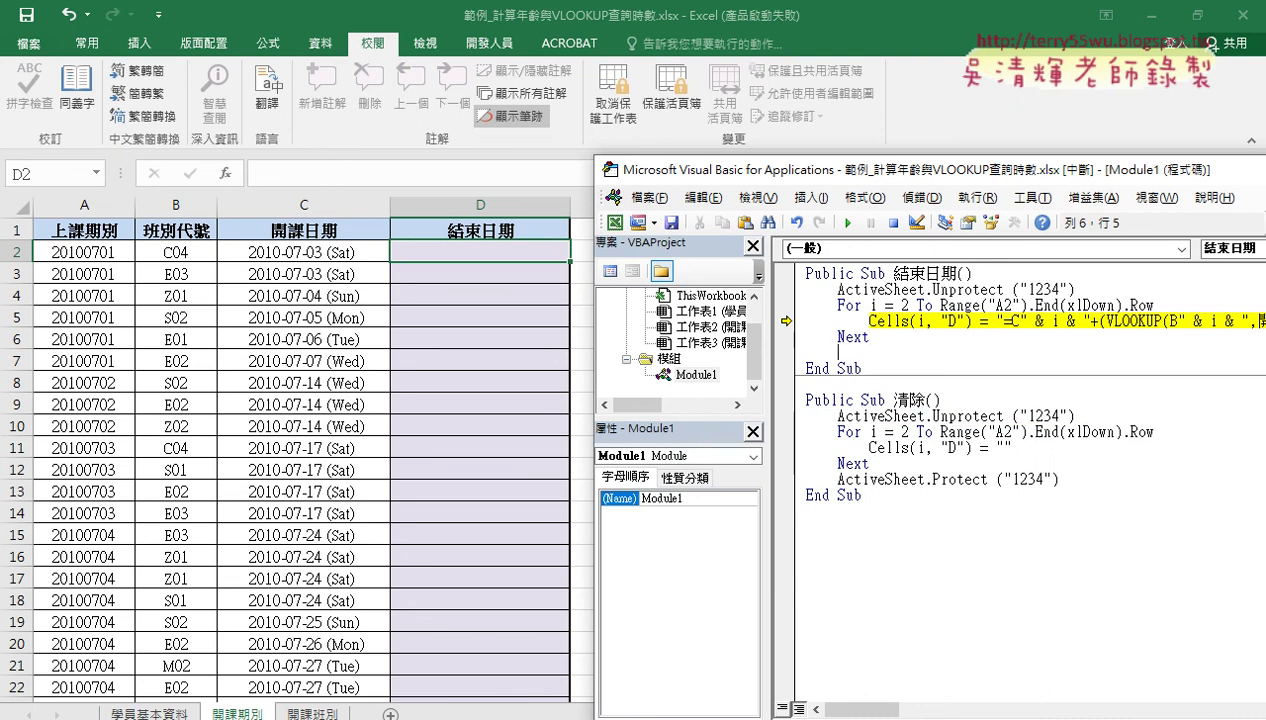
{"action": "mouse_move", "coordinate": [1058, 479]}
{"action": "left_mouse_down"}
{"action": "mouse_move", "coordinate": [776, 476]}
{"action": "mouse_move", "coordinate": [800, 362]}
{"action": "mouse_move", "coordinate": [786, 289]}
{"action": "left_mouse_up"}
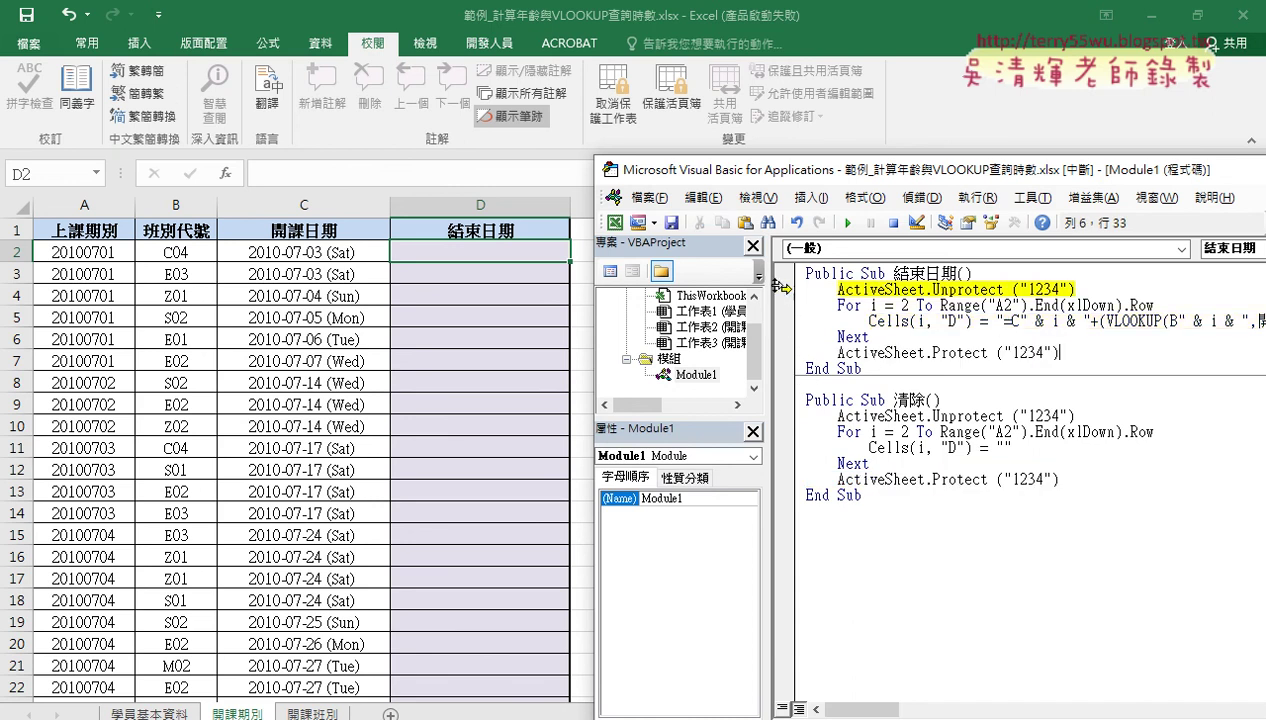
{"action": "left_click", "coordinate": [849, 223]}
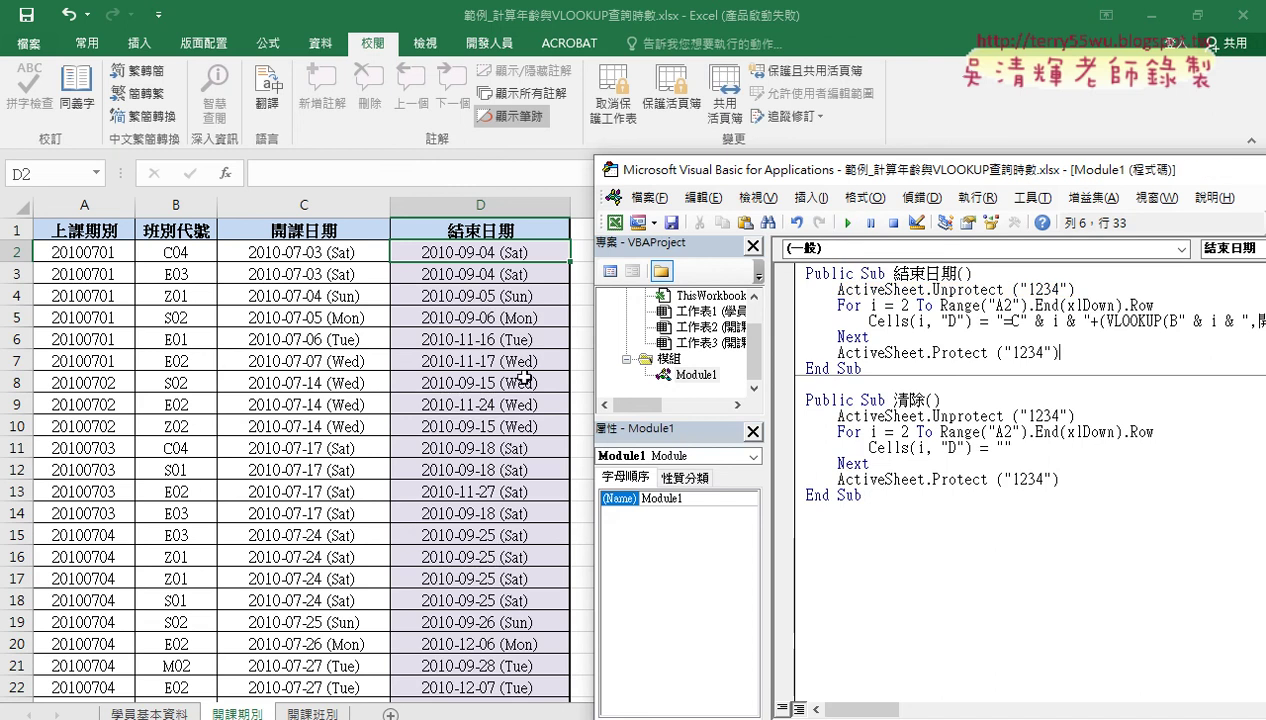
{"action": "left_click_drag", "start_coordinate": [1072, 290], "coordinate": [764, 289]}
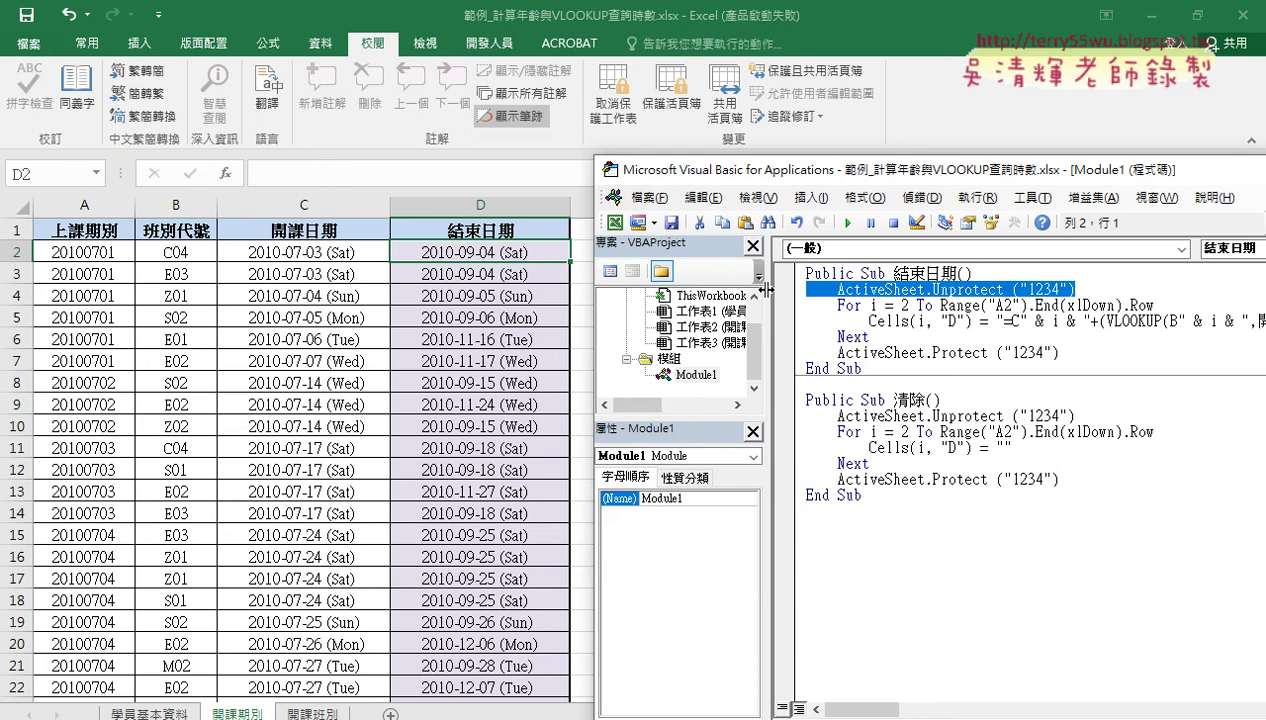
- Reopen the VBA editor from the Developer tab and review the sheet password in the Unprotect call
{"action": "double_click", "coordinate": [613, 170]}
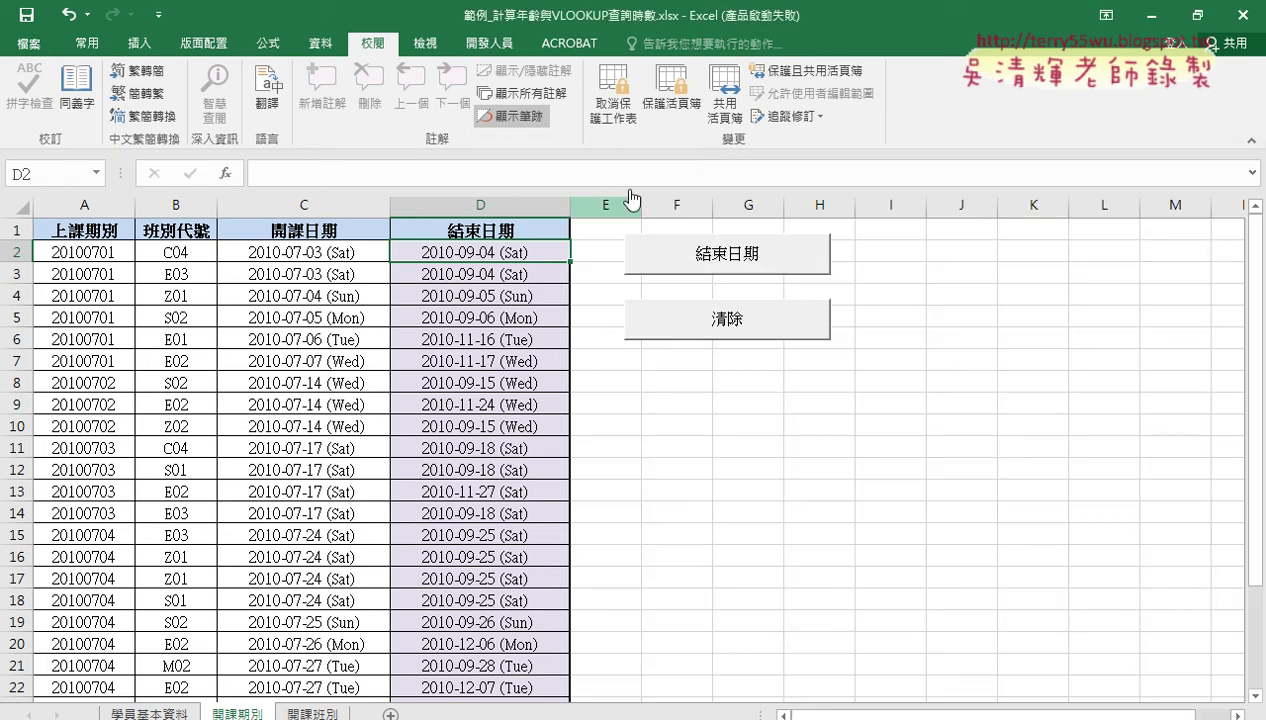
{"action": "left_click", "coordinate": [758, 616]}
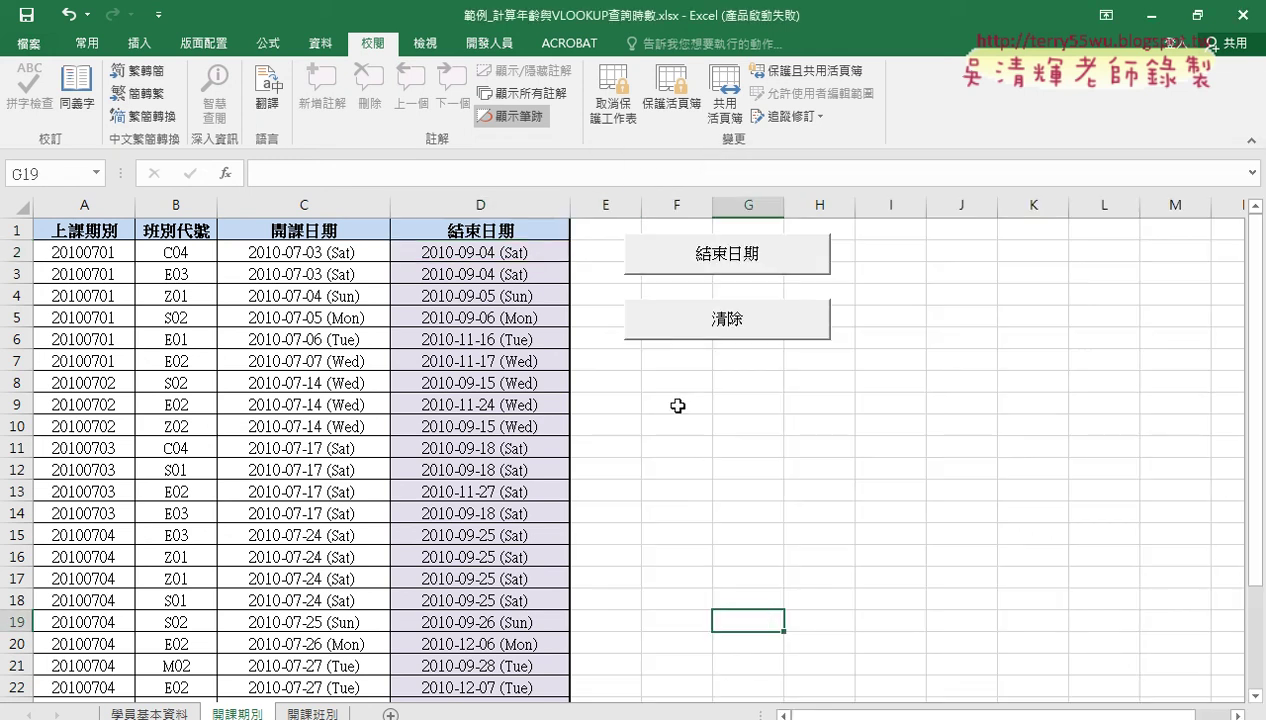
{"action": "left_click", "coordinate": [489, 43]}
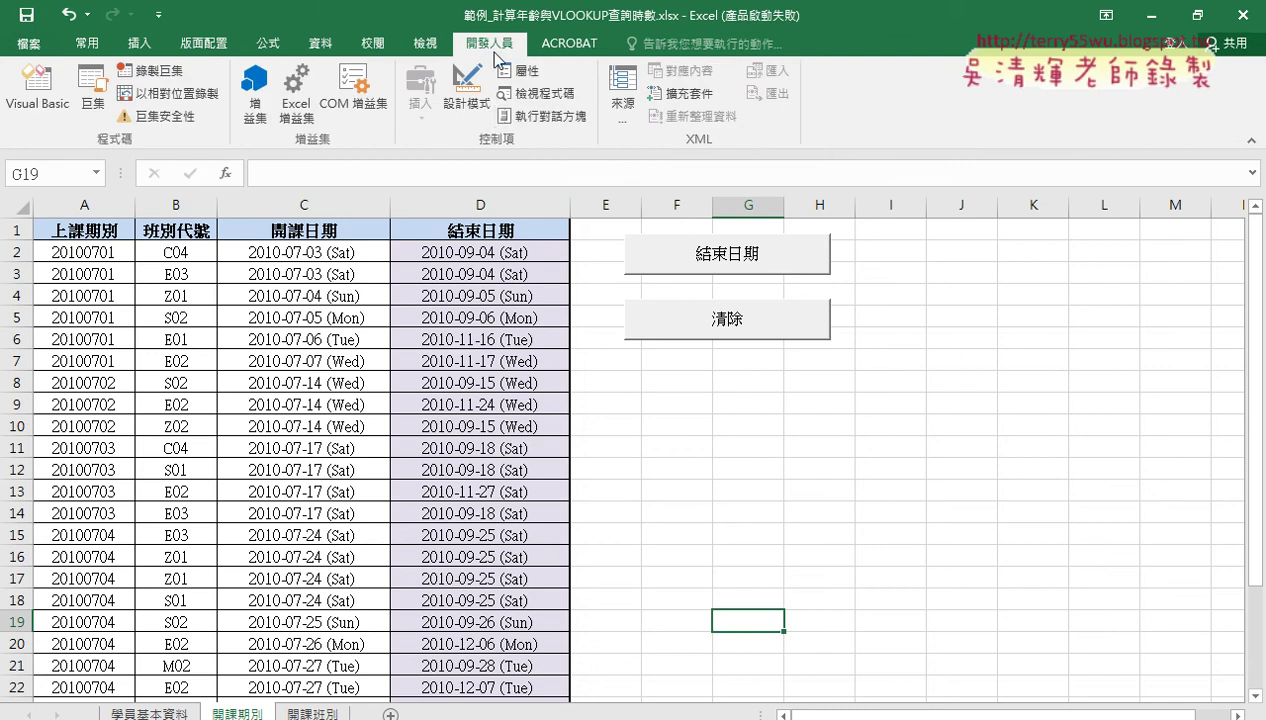
{"action": "left_click", "coordinate": [43, 112]}
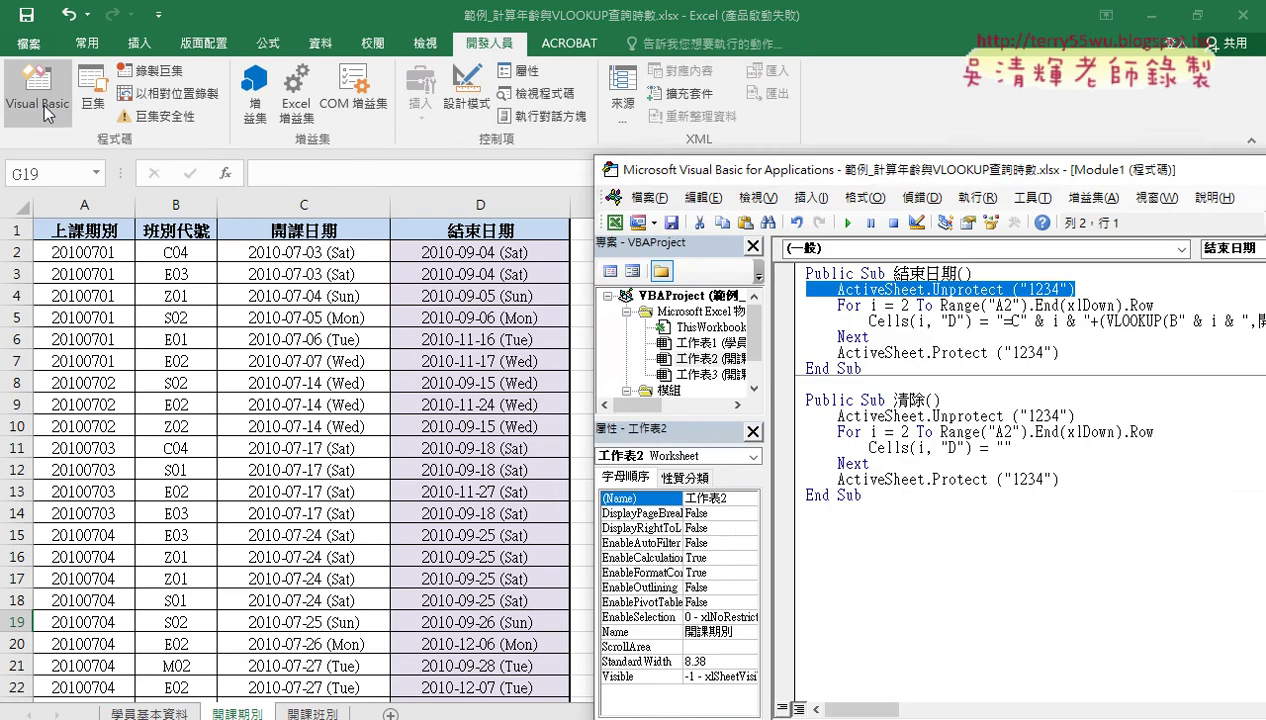
{"action": "left_click_drag", "start_coordinate": [730, 97], "coordinate": [361, 116]}
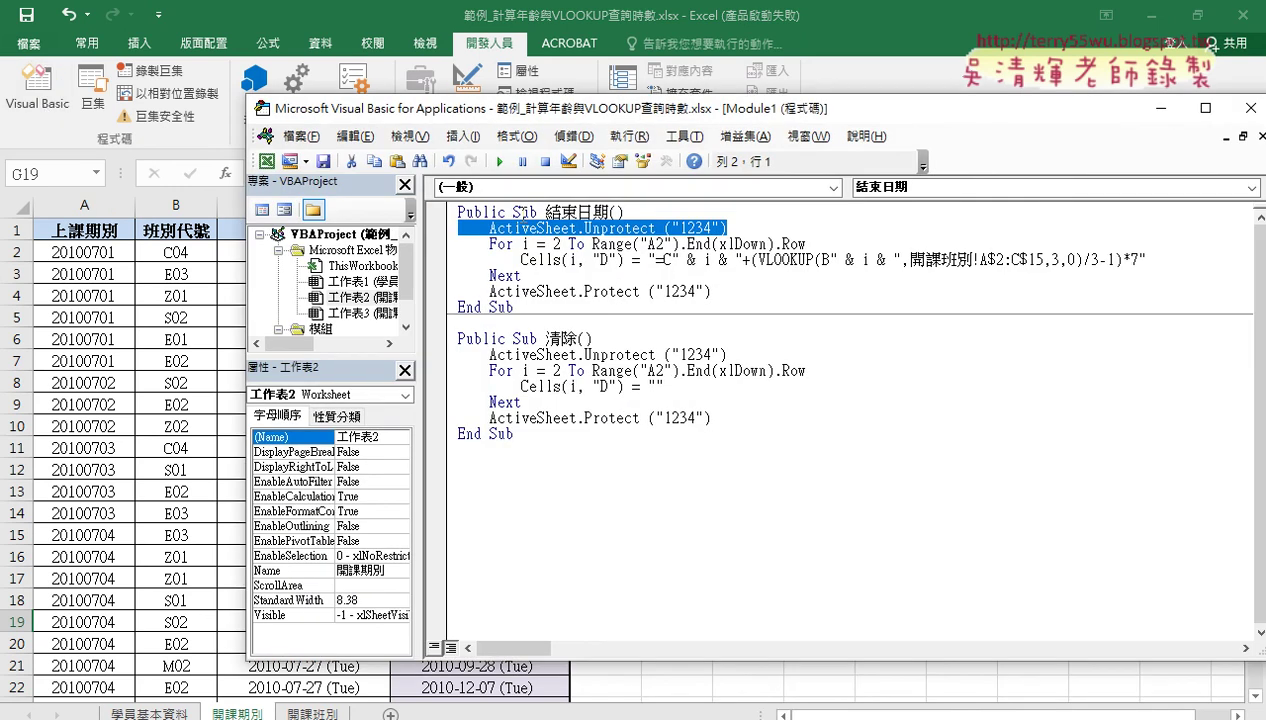
{"action": "left_click", "coordinate": [606, 232]}
{"action": "left_click_drag", "start_coordinate": [727, 228], "coordinate": [487, 228]}
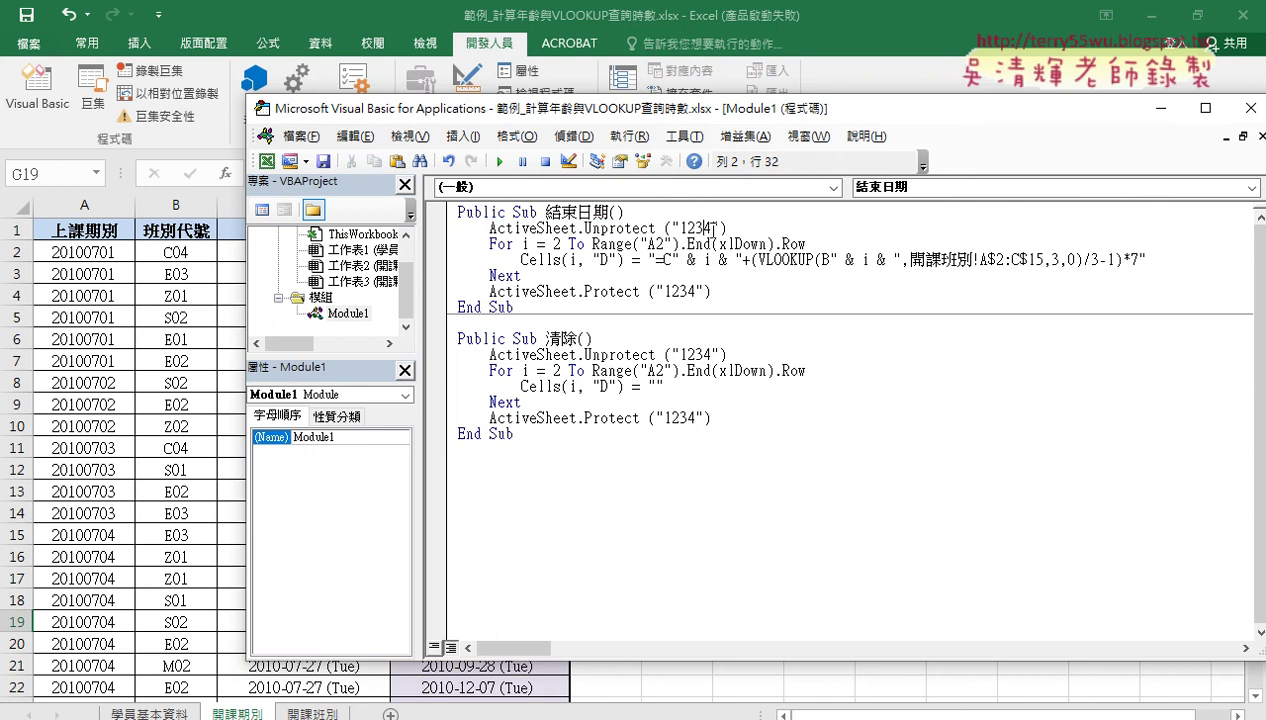
{"action": "left_click_drag", "start_coordinate": [708, 228], "coordinate": [677, 228]}
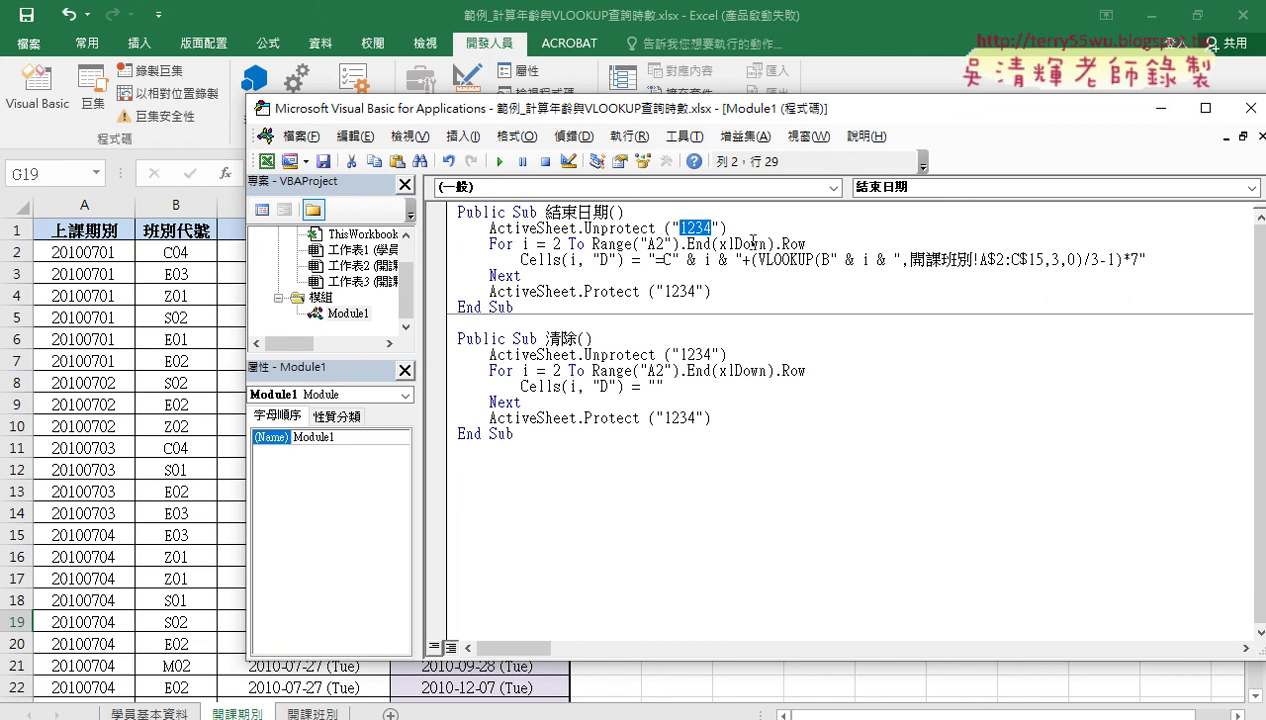
- Make the Project Explorer taller and wider, then select the VBAProject root node
{"action": "left_click_drag", "start_coordinate": [352, 355], "coordinate": [361, 474]}
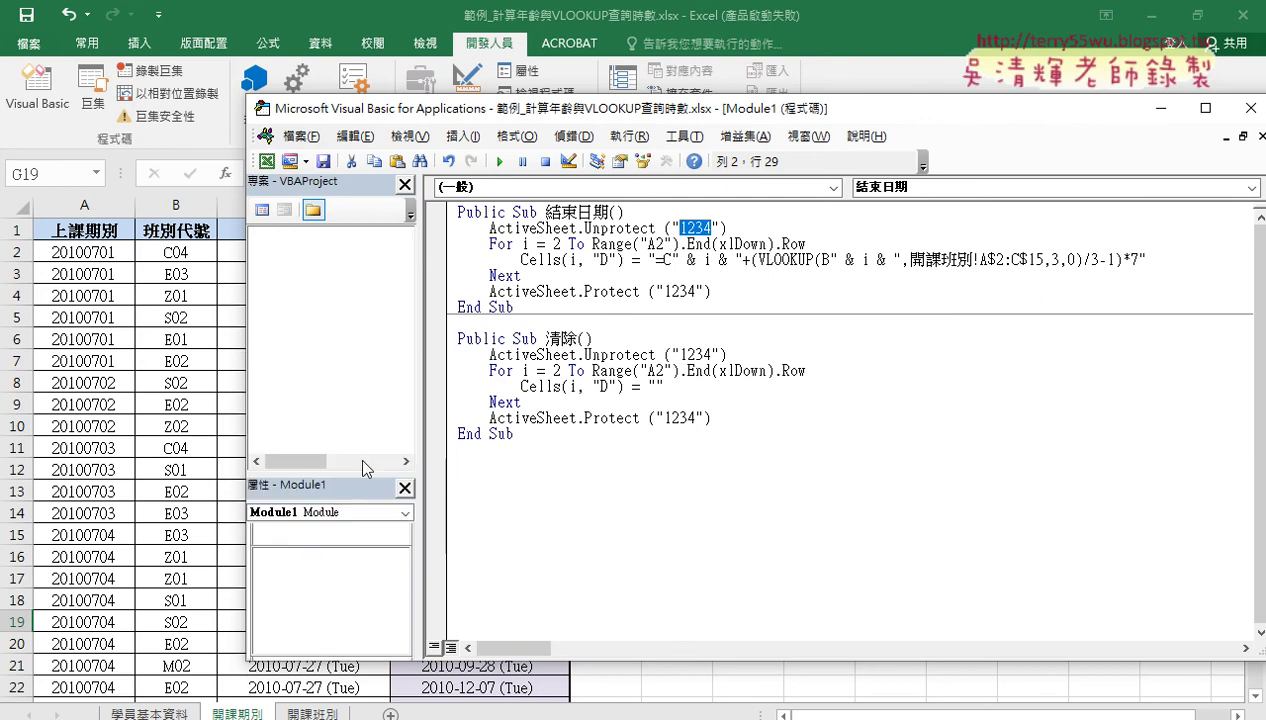
{"action": "left_click_drag", "start_coordinate": [418, 415], "coordinate": [572, 425]}
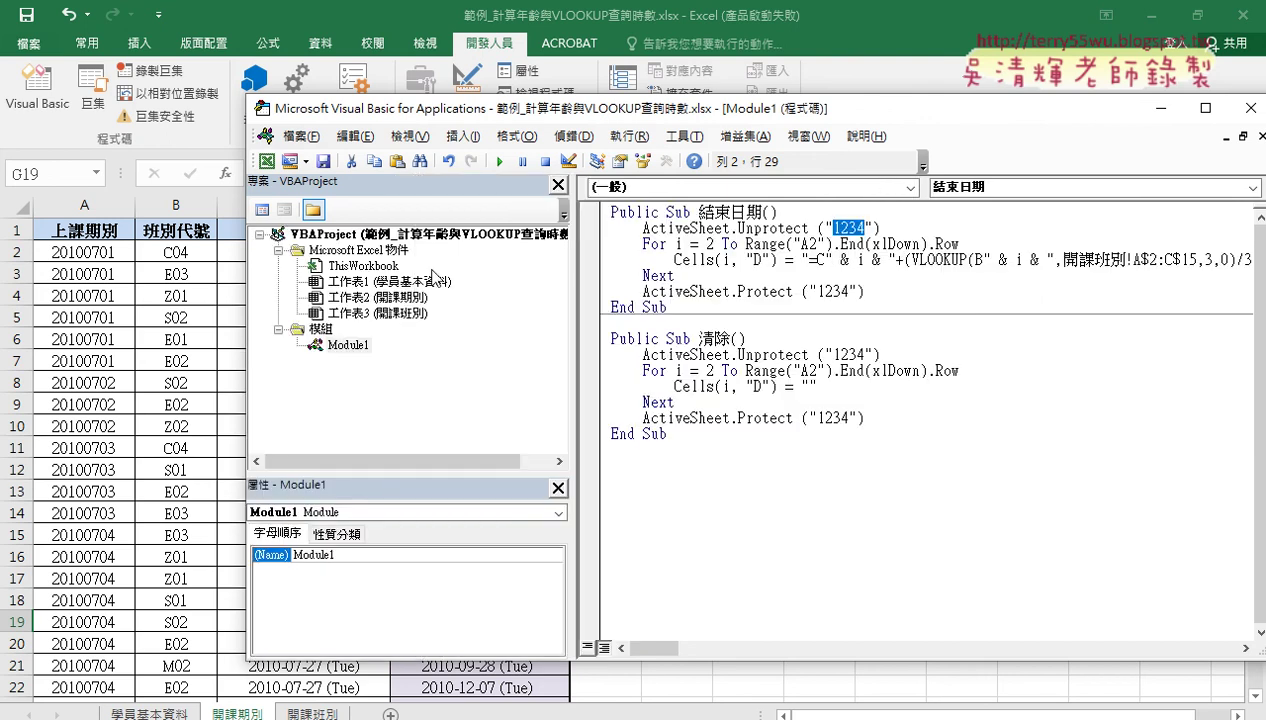
{"action": "left_click", "coordinate": [348, 234]}
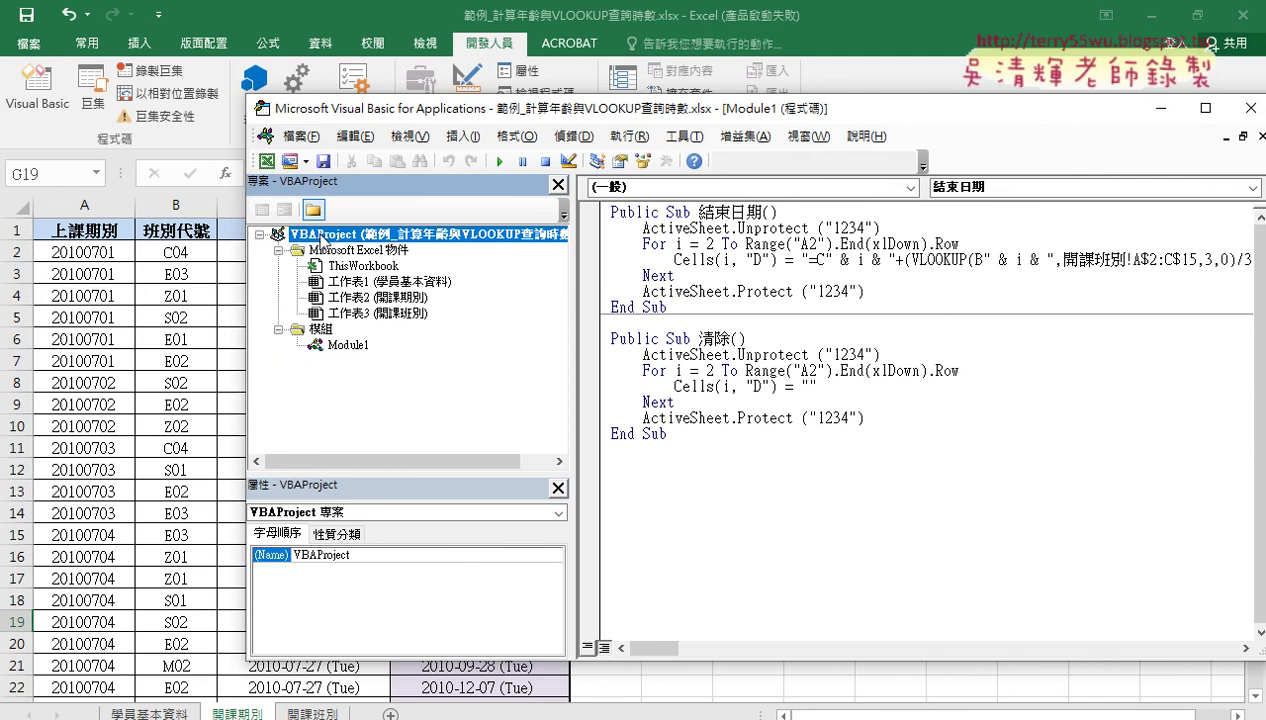
- Tick Lock project for viewing in VBAProject Properties' Protection tab and set the project password
{"action": "right_click", "coordinate": [315, 243]}
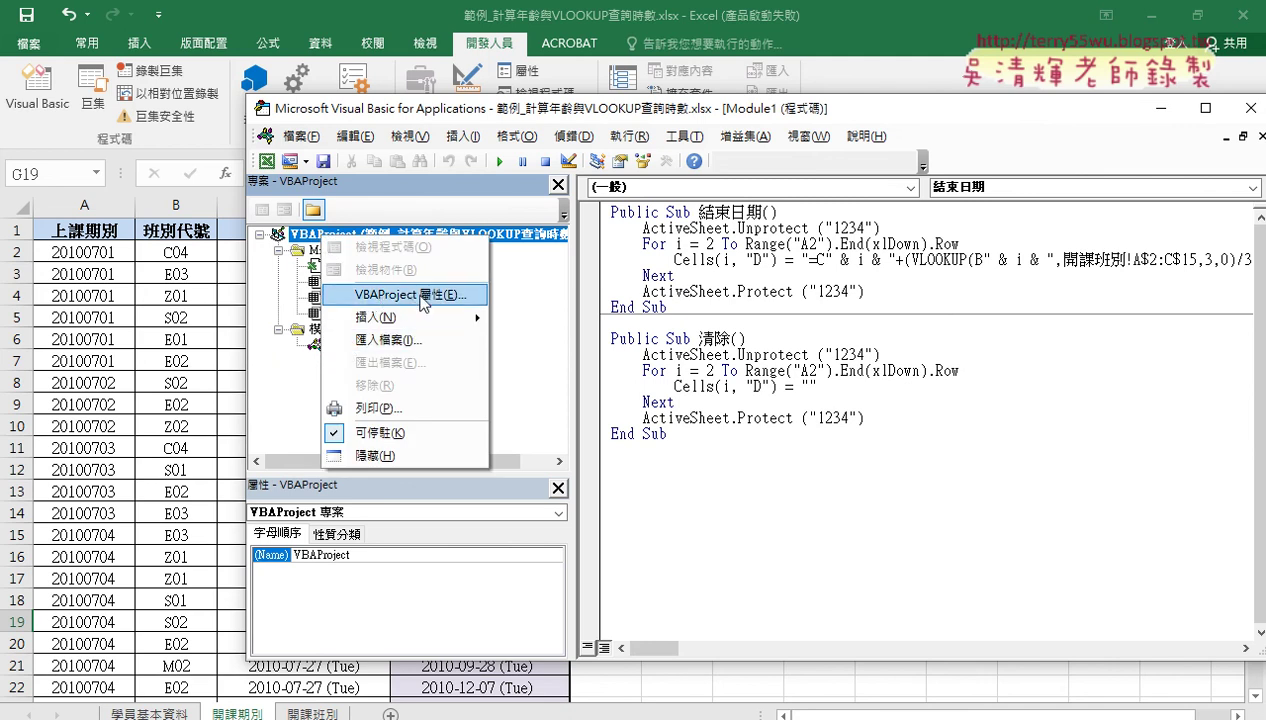
{"action": "left_click", "coordinate": [385, 298]}
{"action": "left_click", "coordinate": [524, 200]}
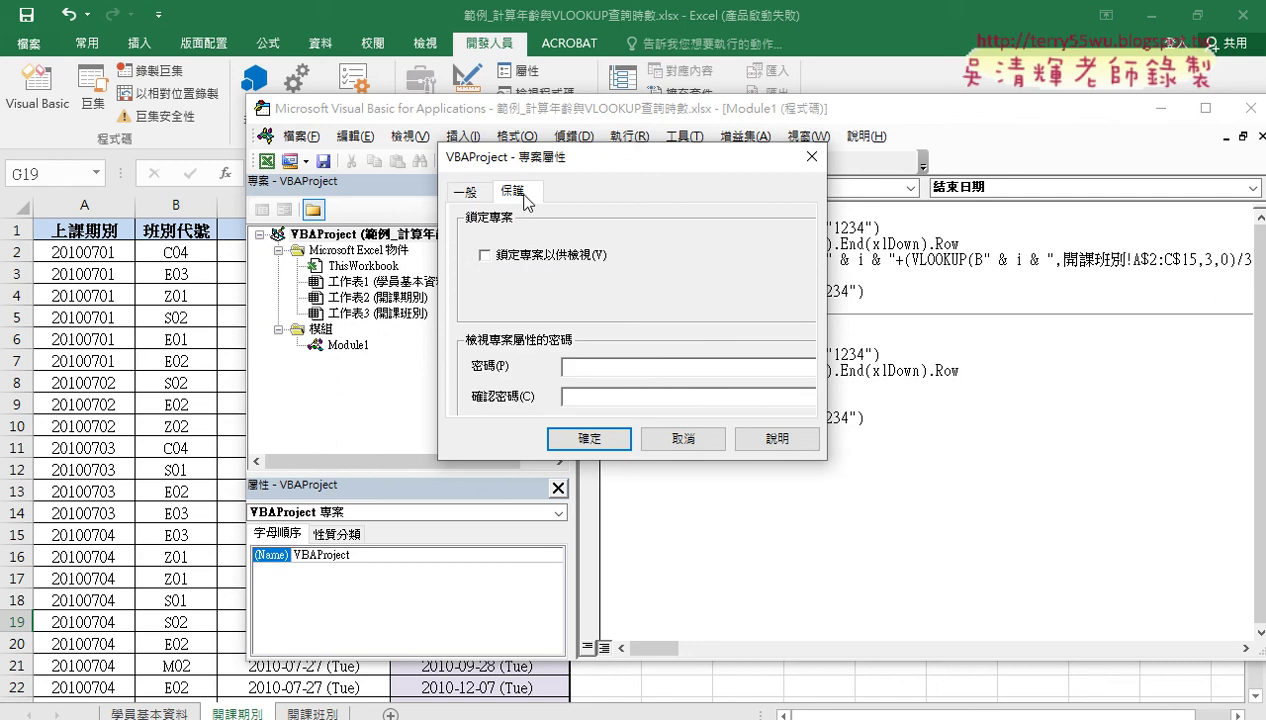
{"action": "left_click", "coordinate": [520, 258]}
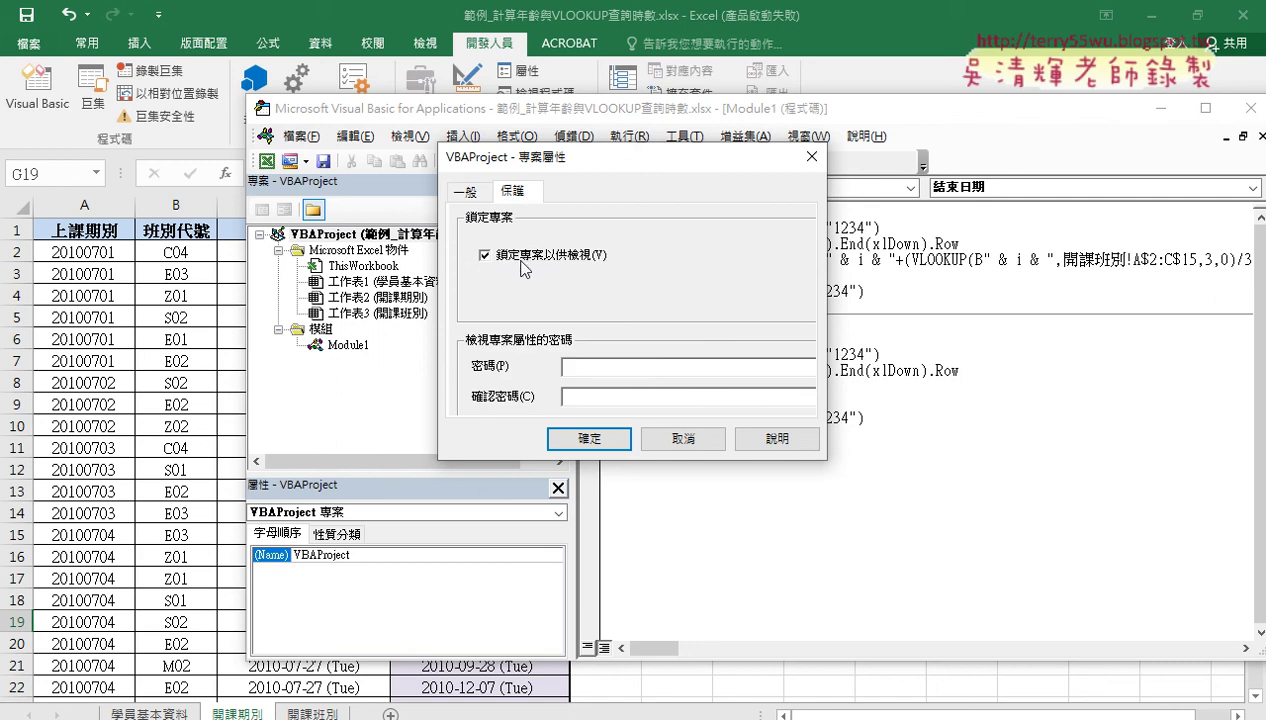
{"action": "left_click", "coordinate": [593, 366]}
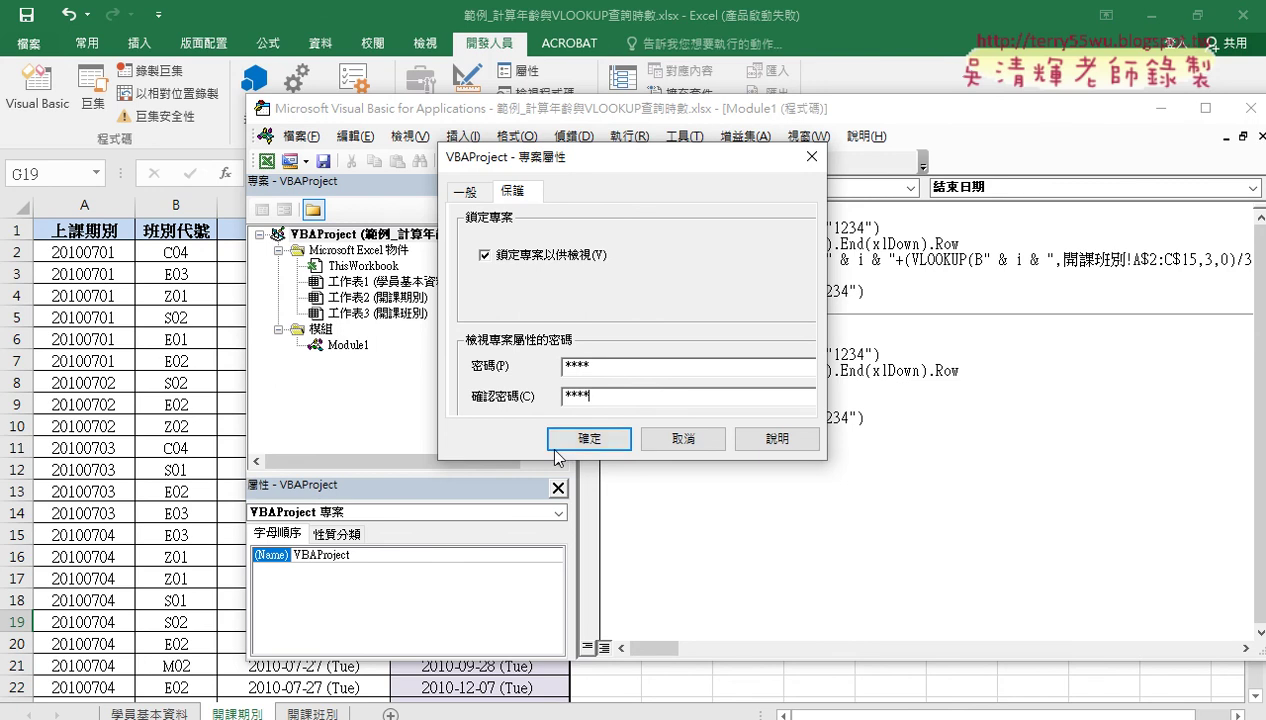
{"action": "left_click", "coordinate": [585, 440]}
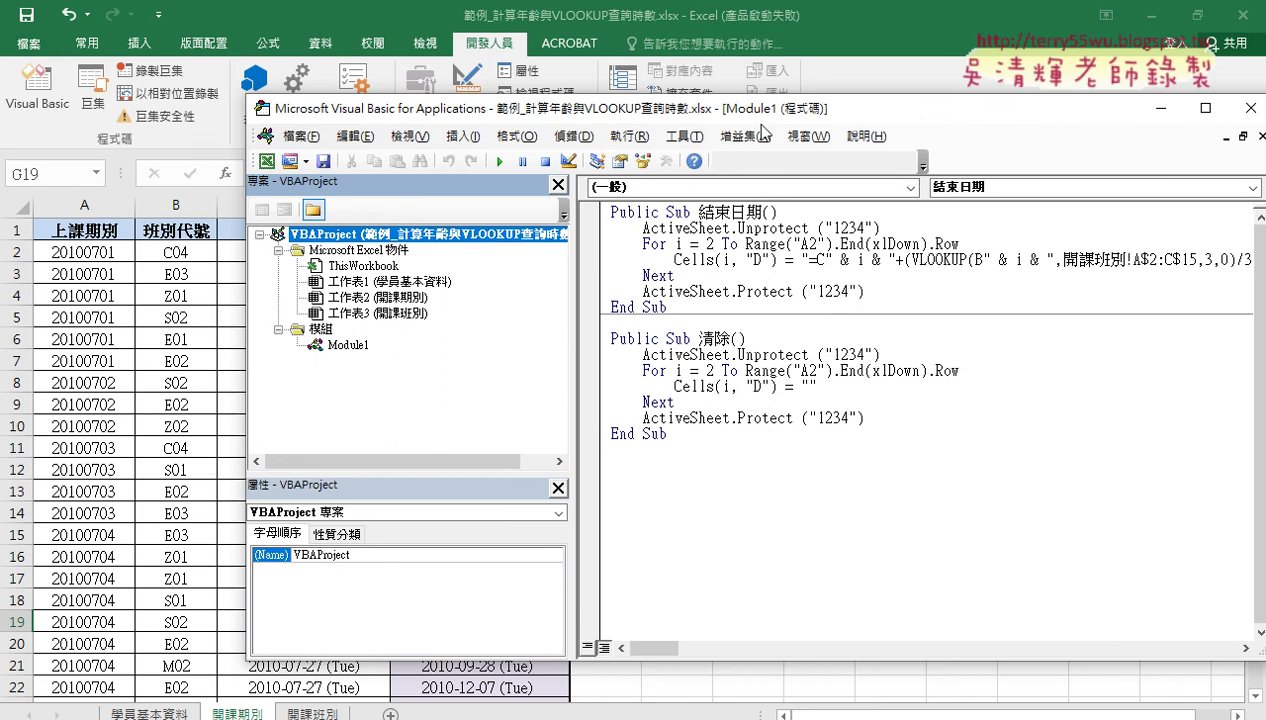
{"action": "left_click_drag", "start_coordinate": [900, 108], "coordinate": [782, 98]}
- Close the VBA editor and return to the workbook
{"action": "left_click", "coordinate": [1133, 98]}
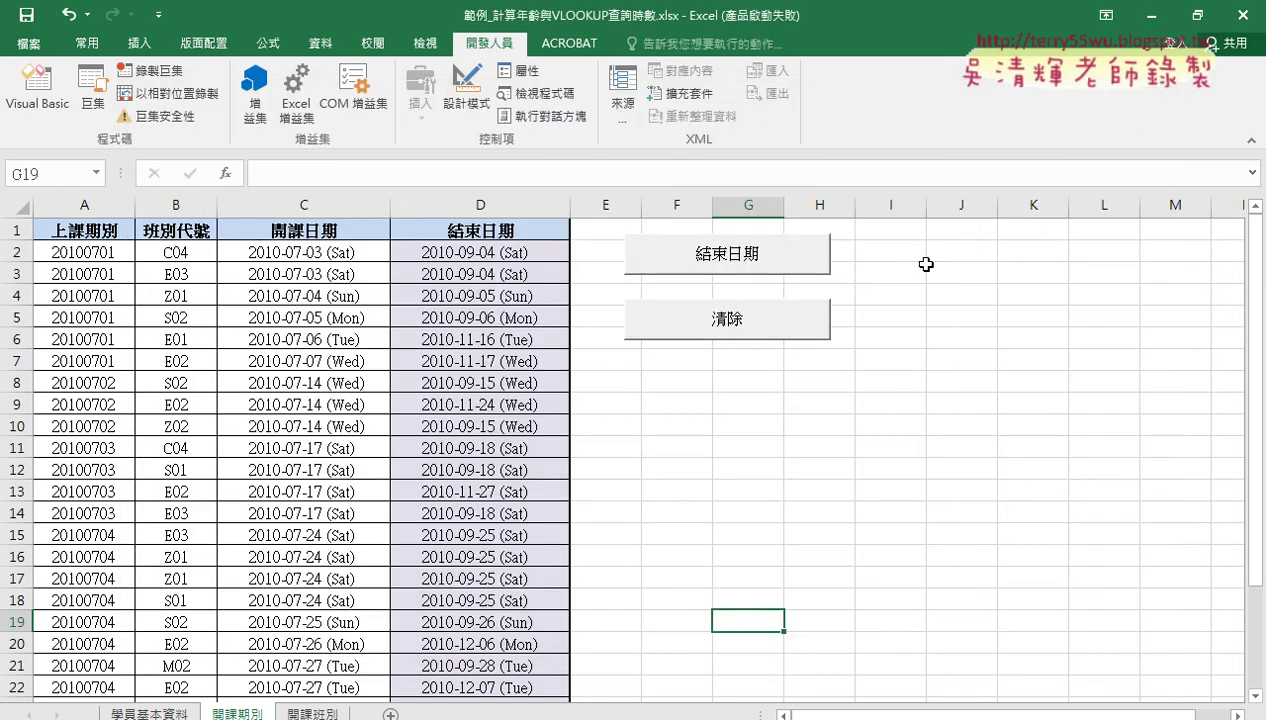
{"action": "key", "text": "alt+F11"}
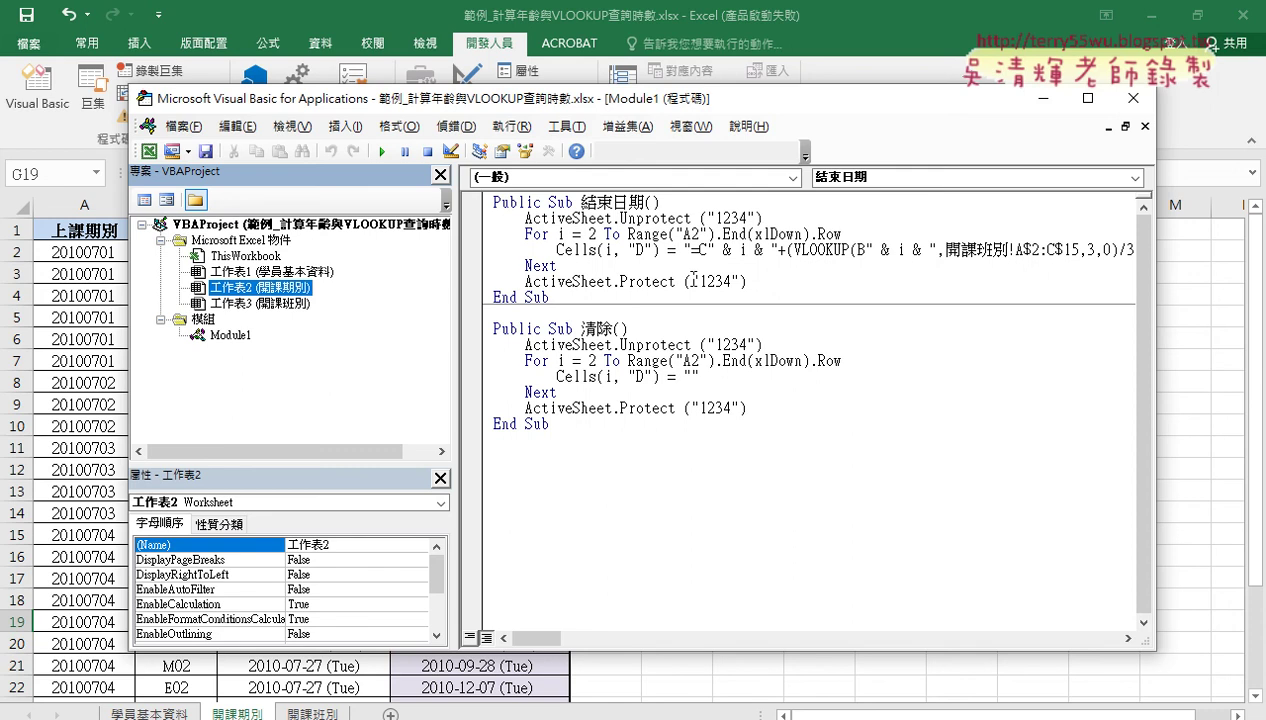
{"action": "left_click", "coordinate": [1133, 98]}
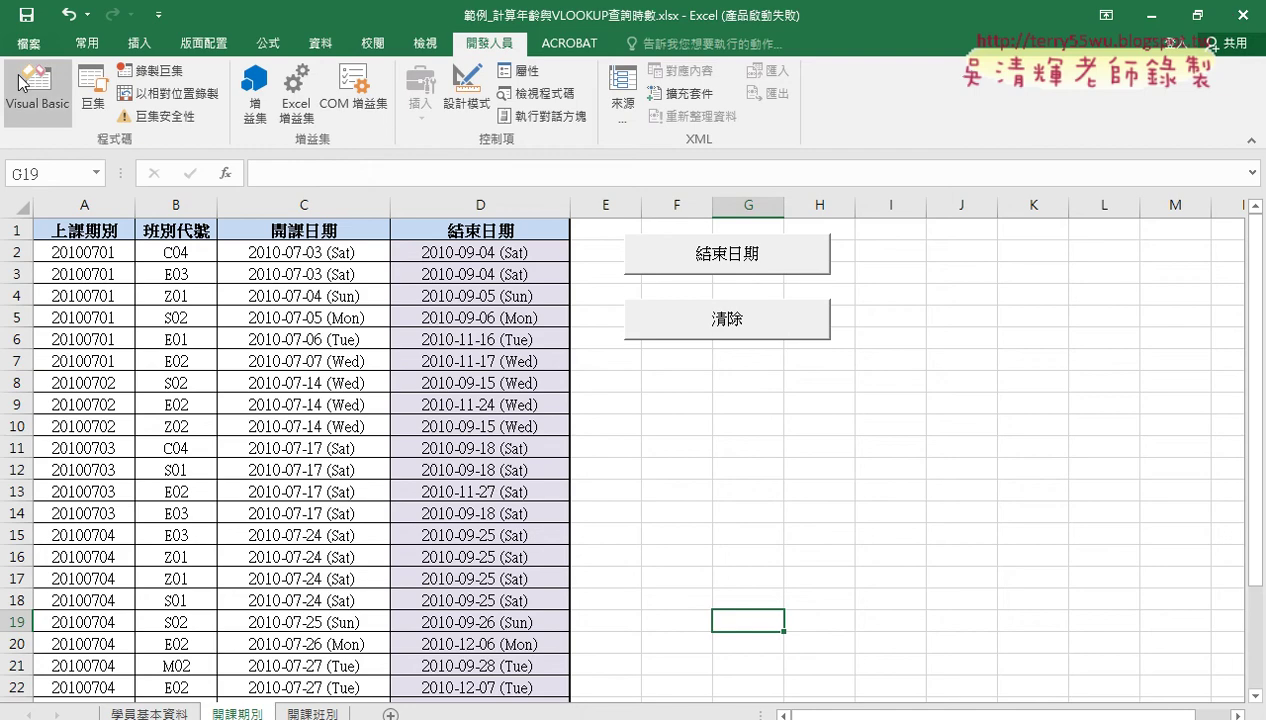
- Save the workbook as Excel Macro-Enabled Workbook 範例_計算年齡與VLOOKUP查詢時數.xlsm and reopen it from its folder
{"action": "left_click", "coordinate": [29, 43]}
{"action": "left_click", "coordinate": [64, 246]}
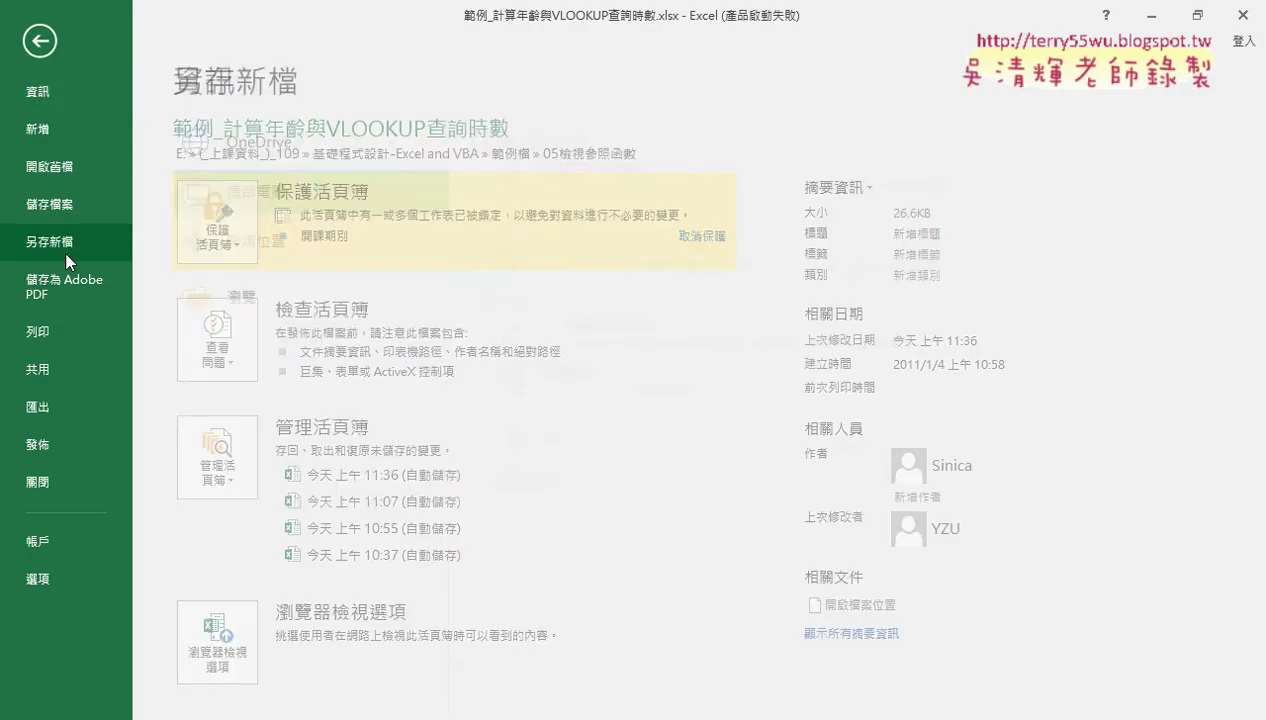
{"action": "left_click", "coordinate": [281, 309]}
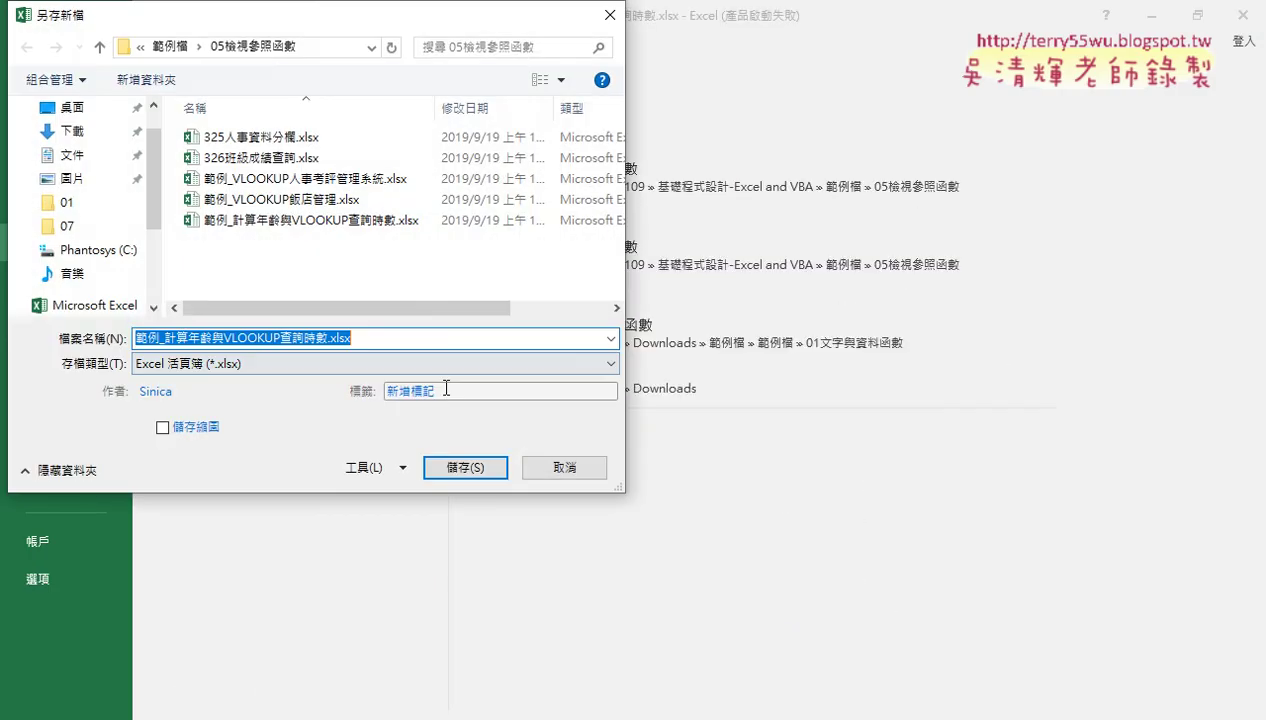
{"action": "left_click", "coordinate": [295, 365]}
{"action": "left_click", "coordinate": [282, 398]}
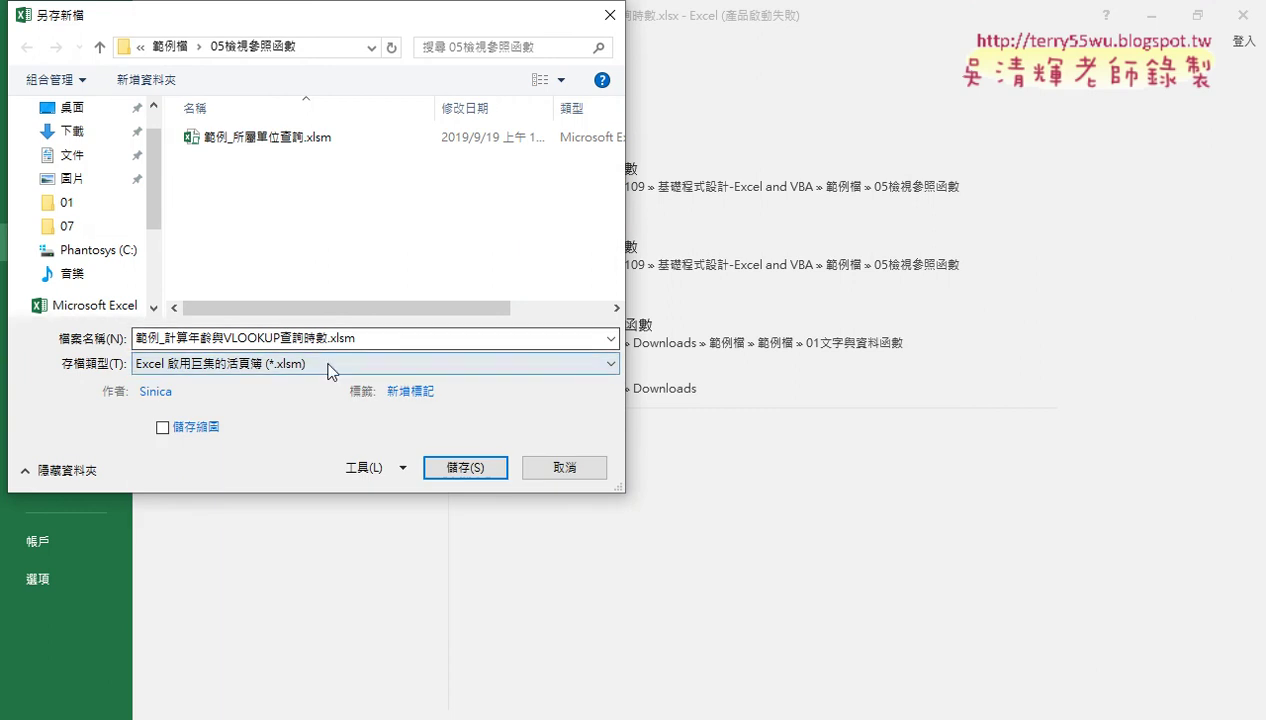
{"action": "left_click", "coordinate": [466, 467]}
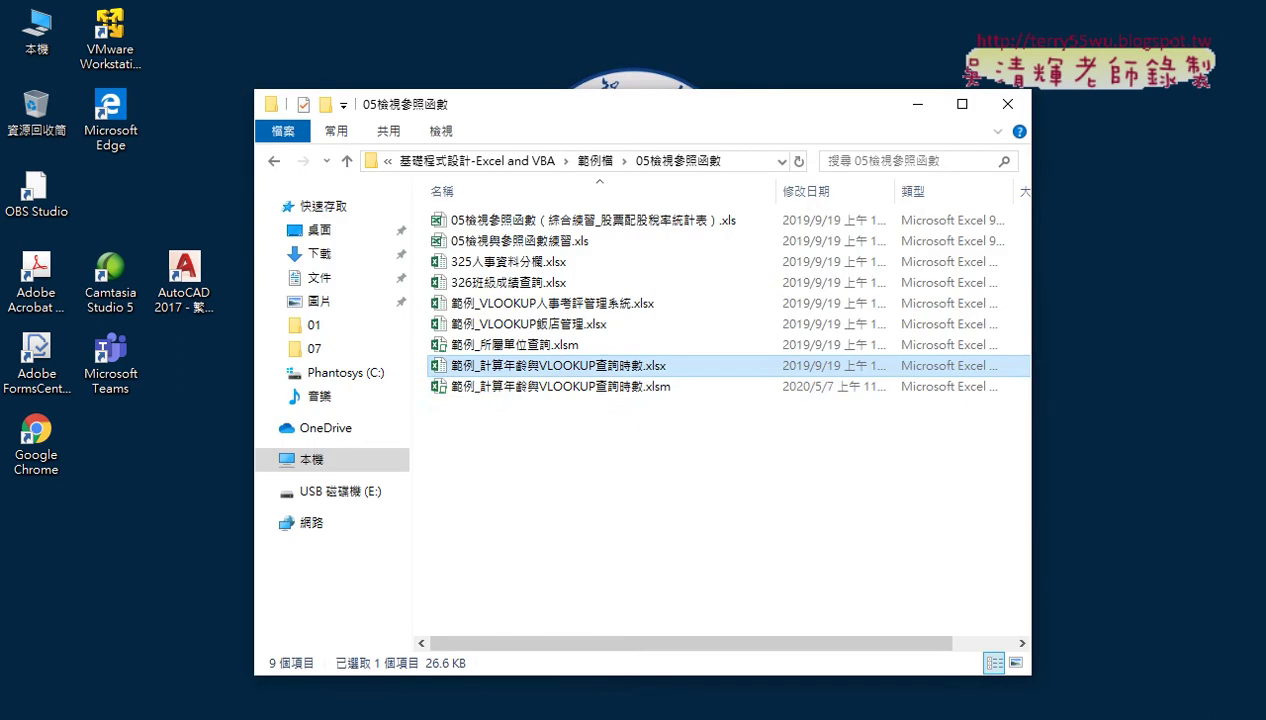
{"action": "double_click", "coordinate": [607, 388]}
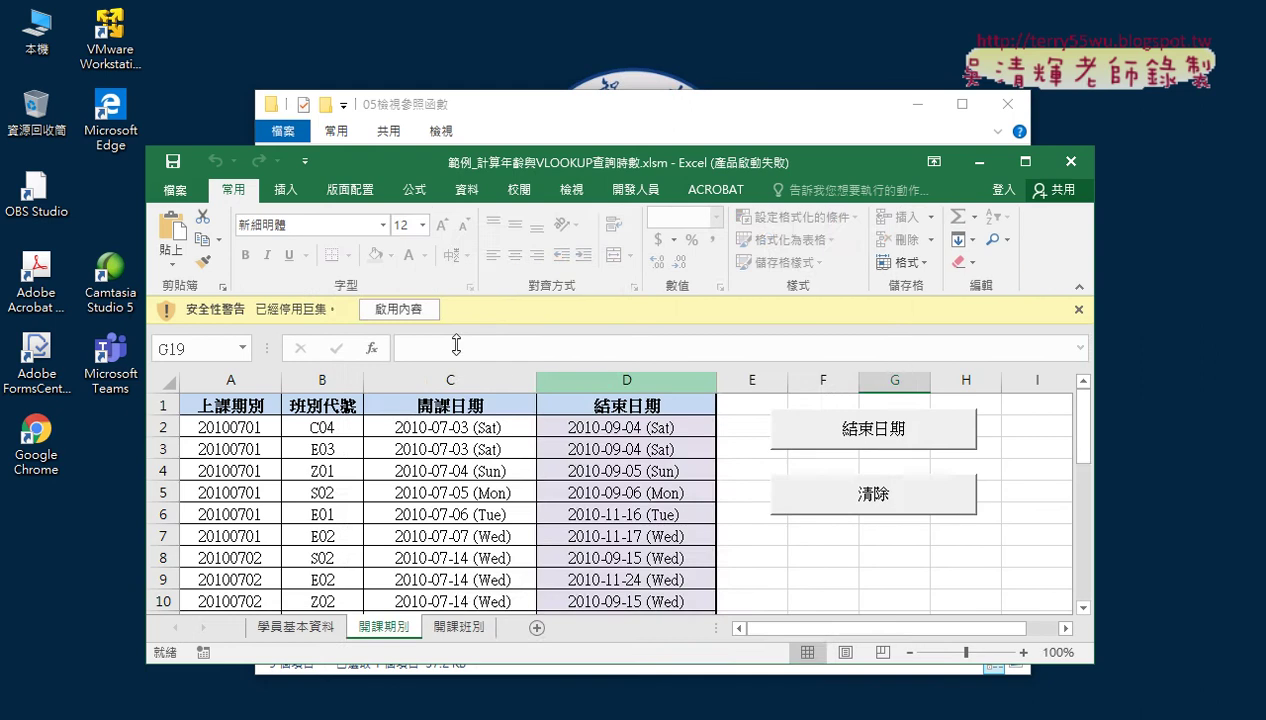
- Enable the reopened workbook's macros and open the Visual Basic editor
{"action": "left_click", "coordinate": [845, 628]}
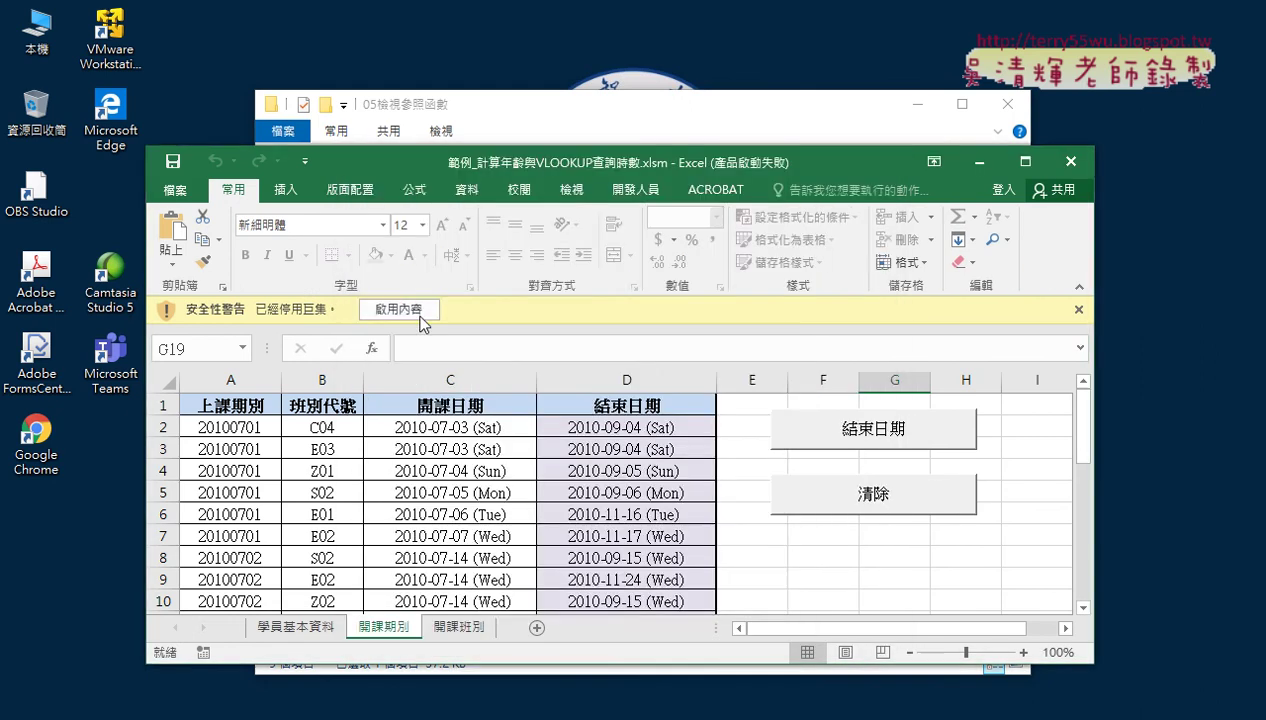
{"action": "left_click", "coordinate": [625, 189]}
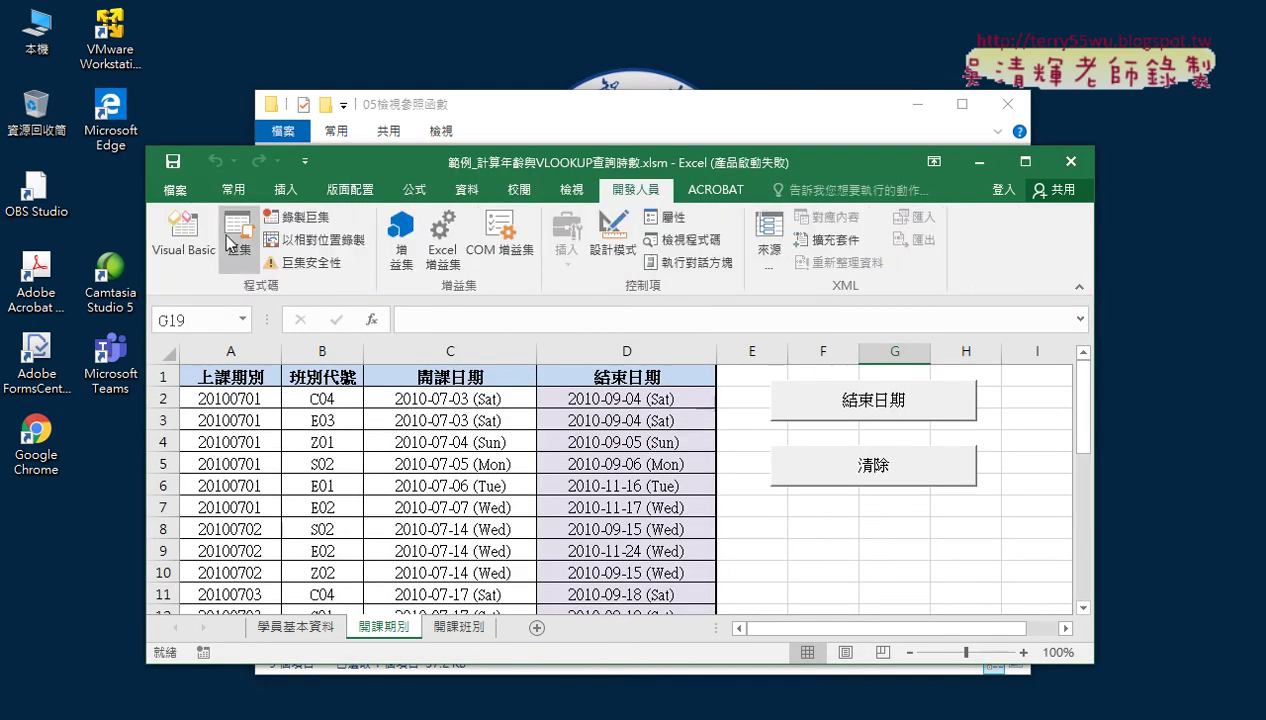
{"action": "left_click", "coordinate": [178, 236]}
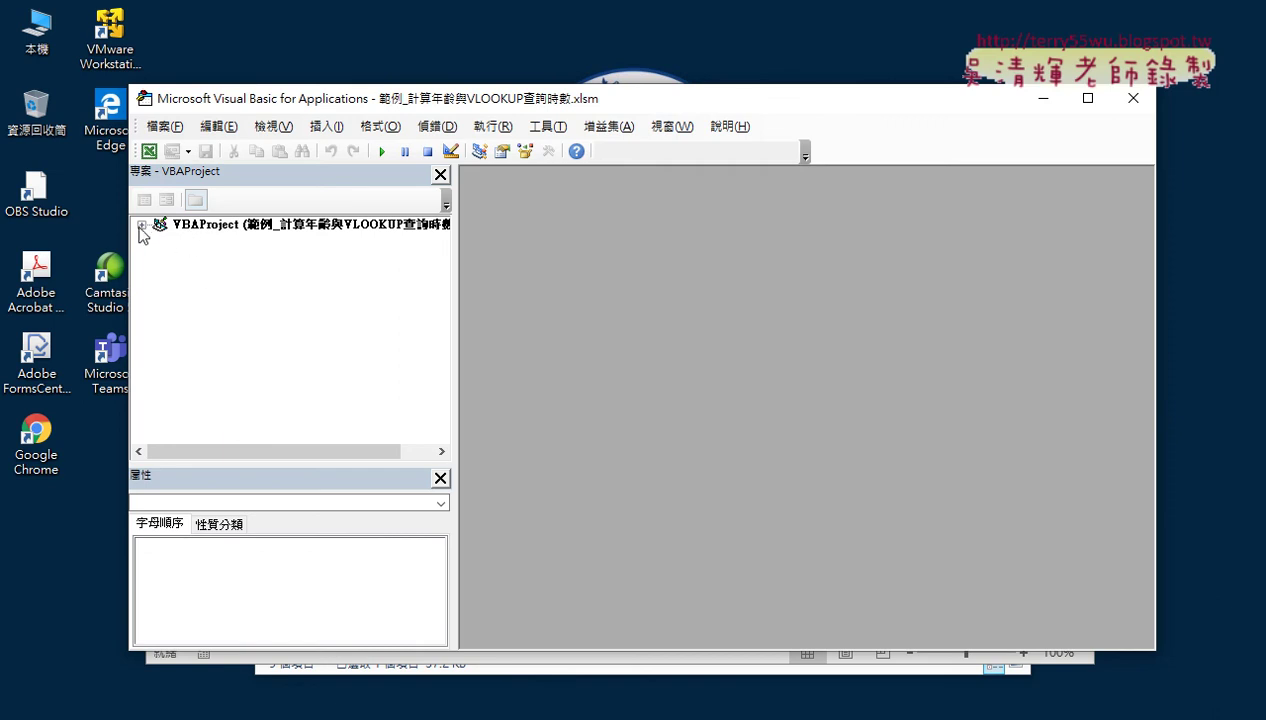
- Unlock VBAProject with its password after one rejected attempt, then open Module1's code
{"action": "left_click", "coordinate": [142, 226]}
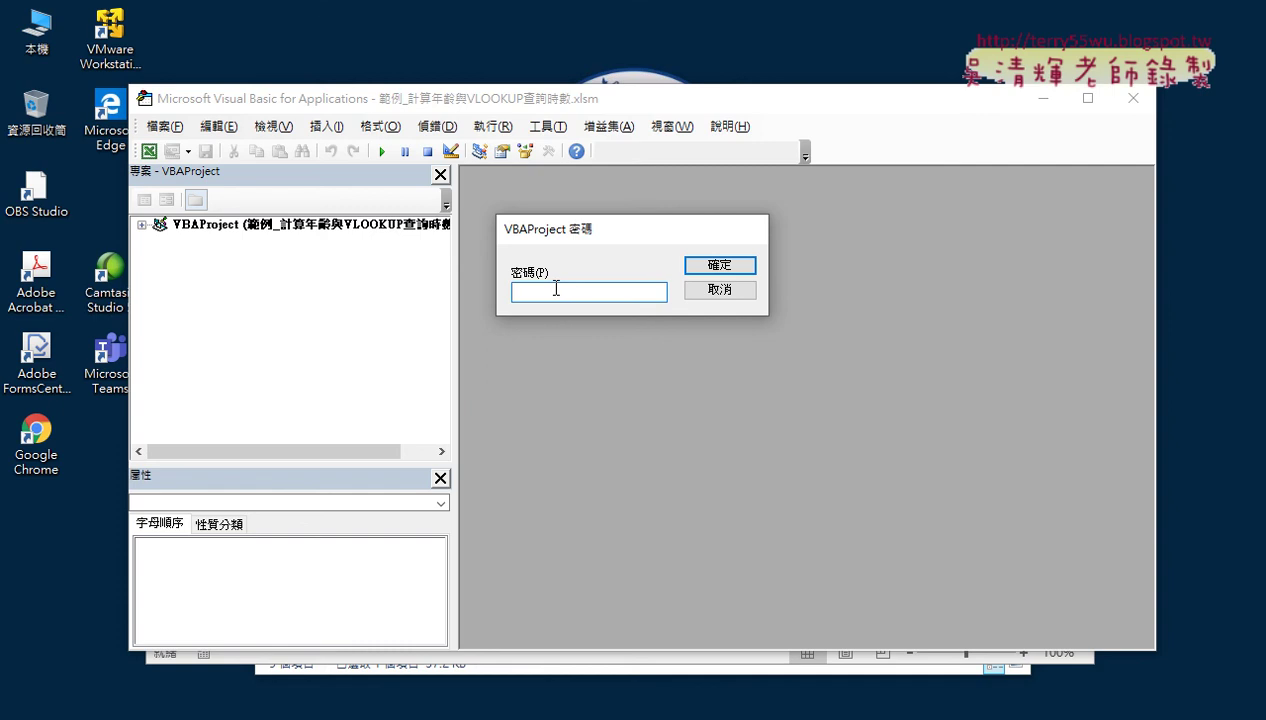
{"action": "key", "text": "Return"}
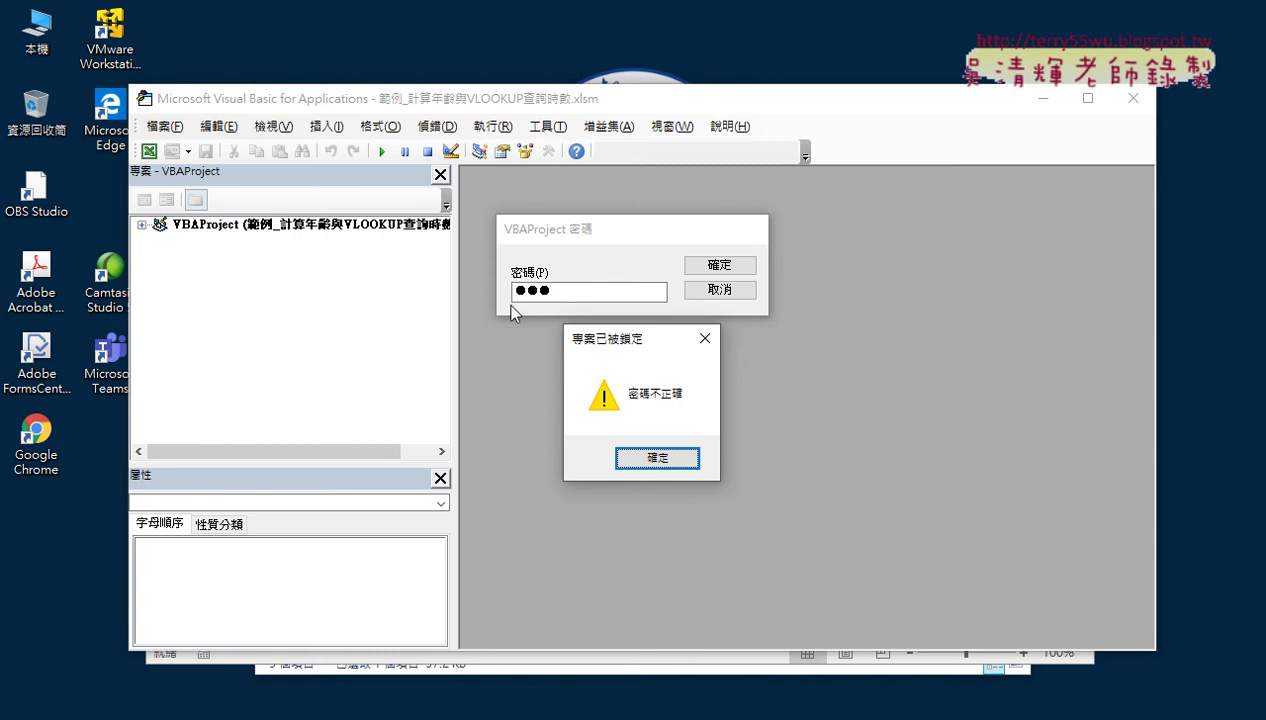
{"action": "left_click", "coordinate": [640, 458]}
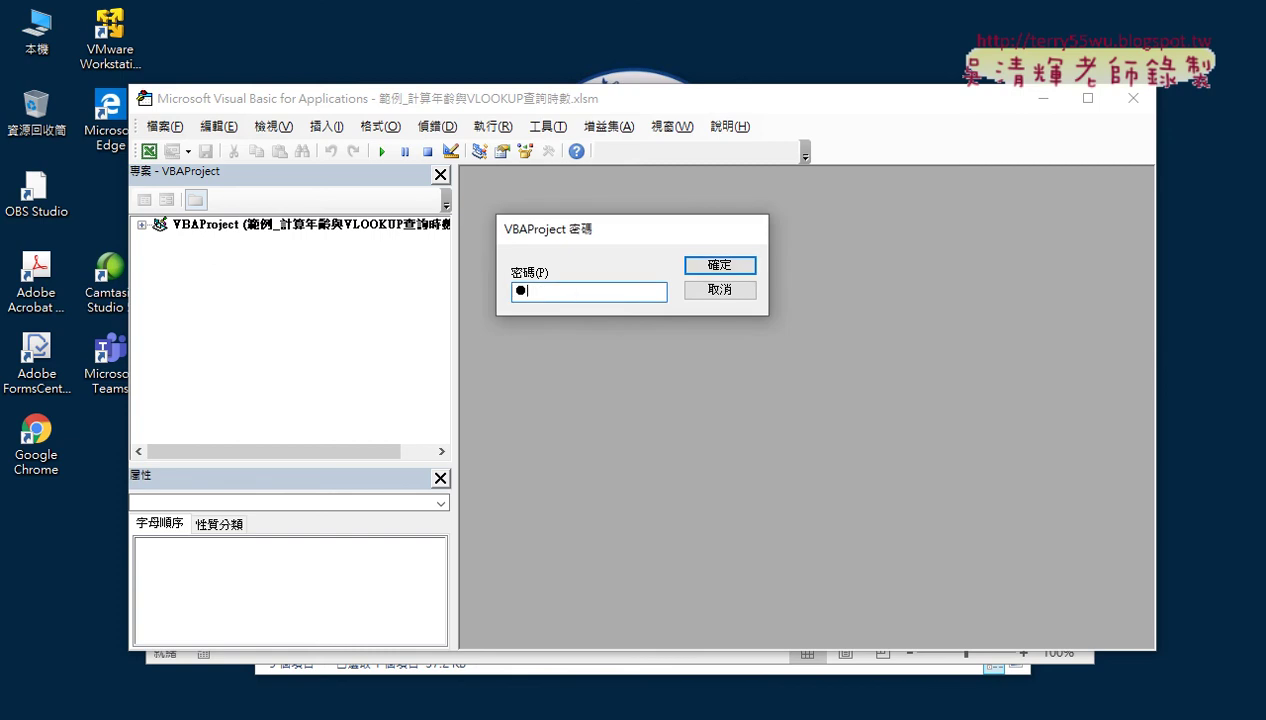
{"action": "key", "text": "Return"}
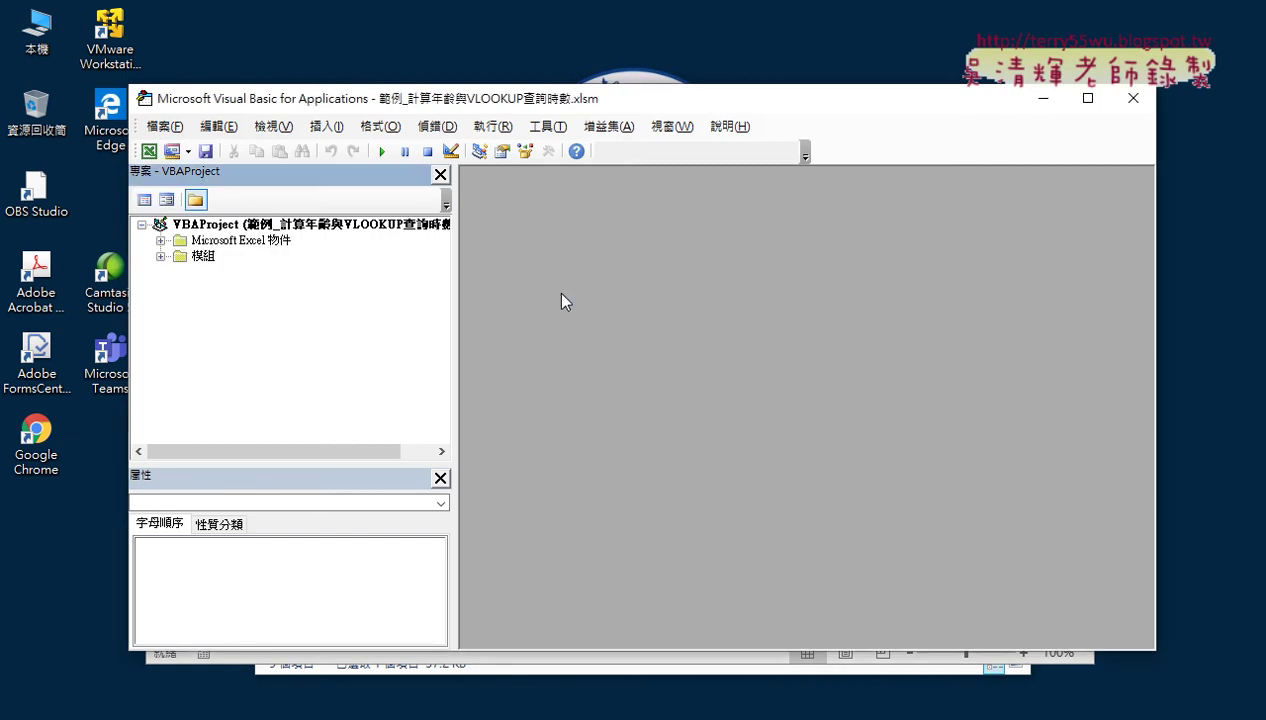
{"action": "left_click", "coordinate": [160, 256]}
{"action": "double_click", "coordinate": [238, 273]}
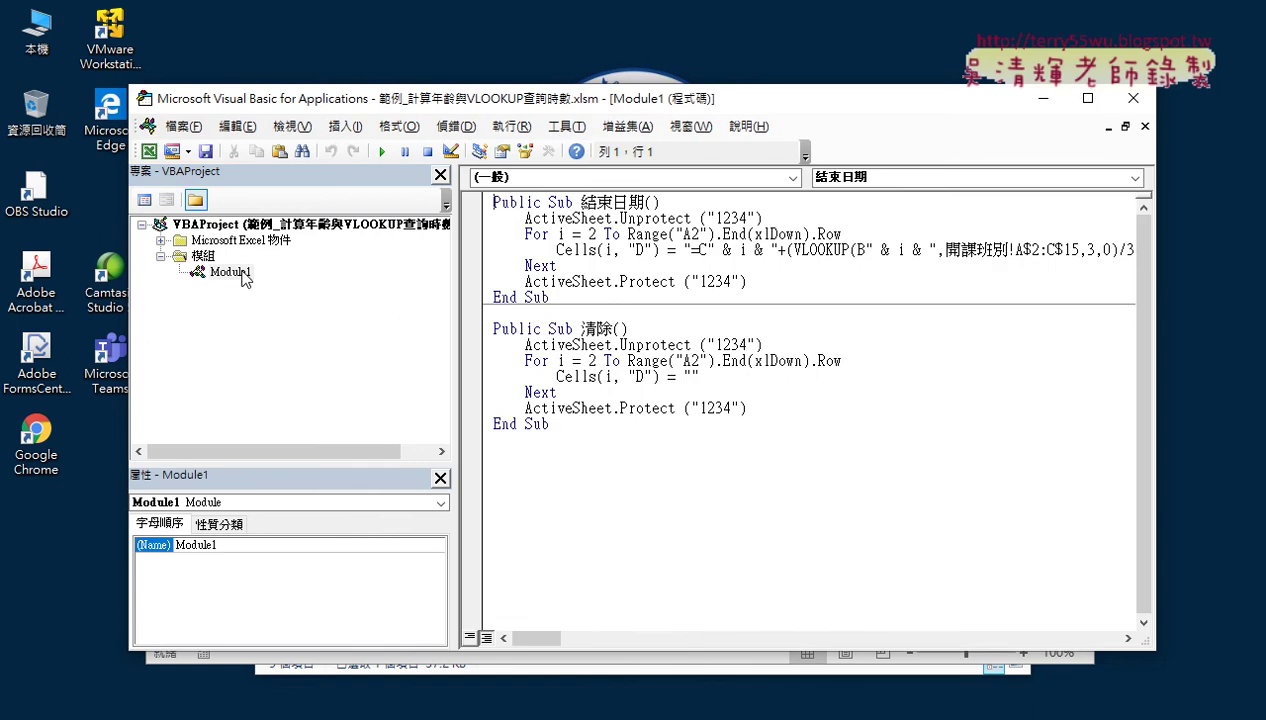